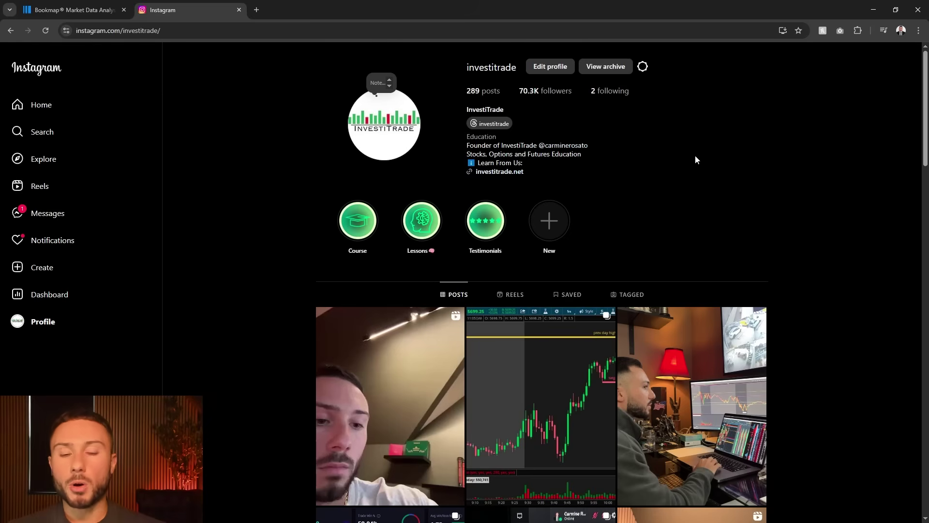
Look through the InvestiTrade Instagram profile and its recent posts.
scroll(693, 161, down, 1)
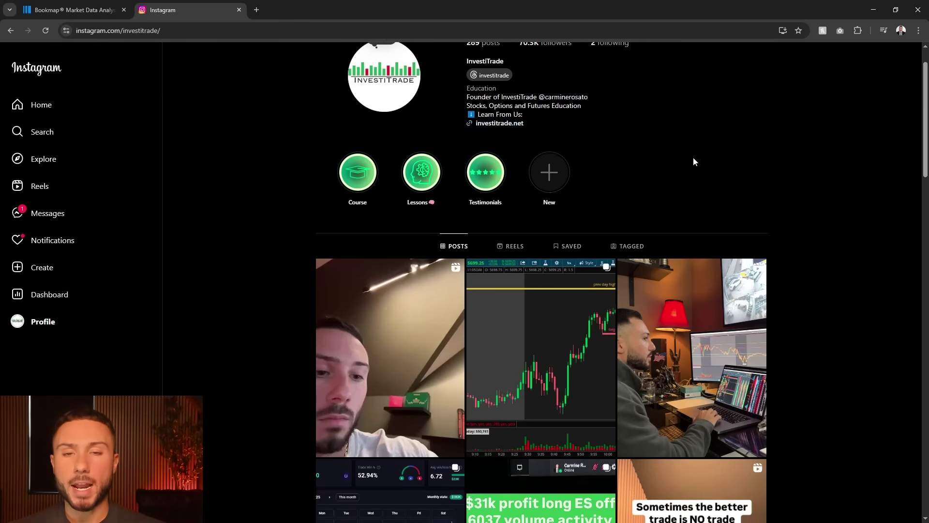
scroll(693, 163, down, 1)
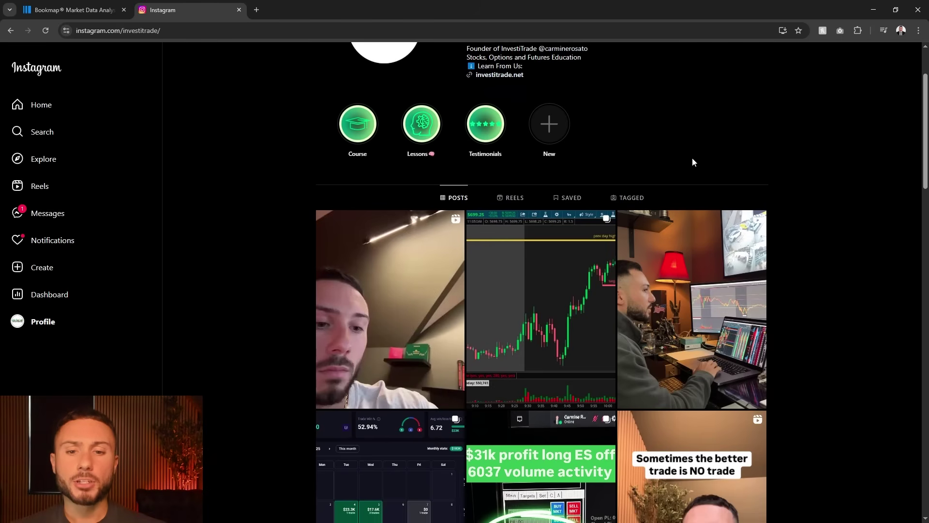
scroll(812, 148, down, 2)
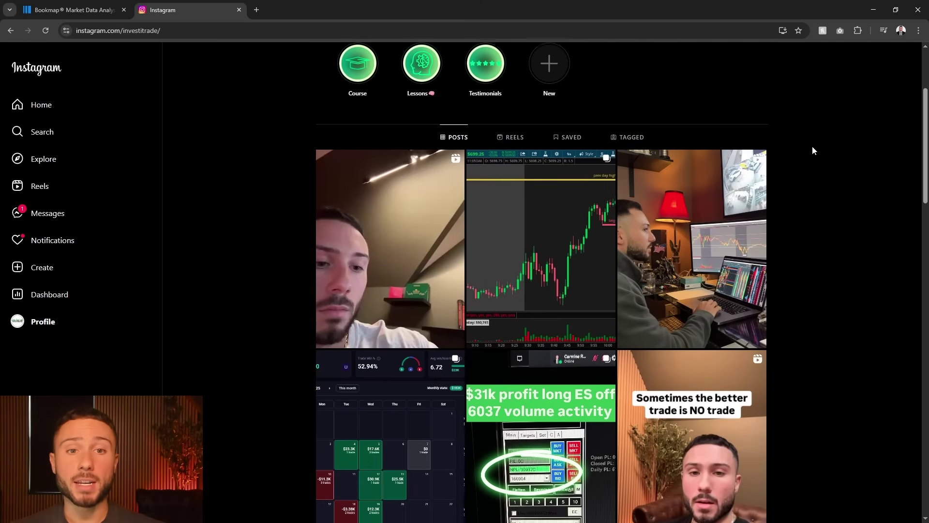
scroll(811, 148, up, 4)
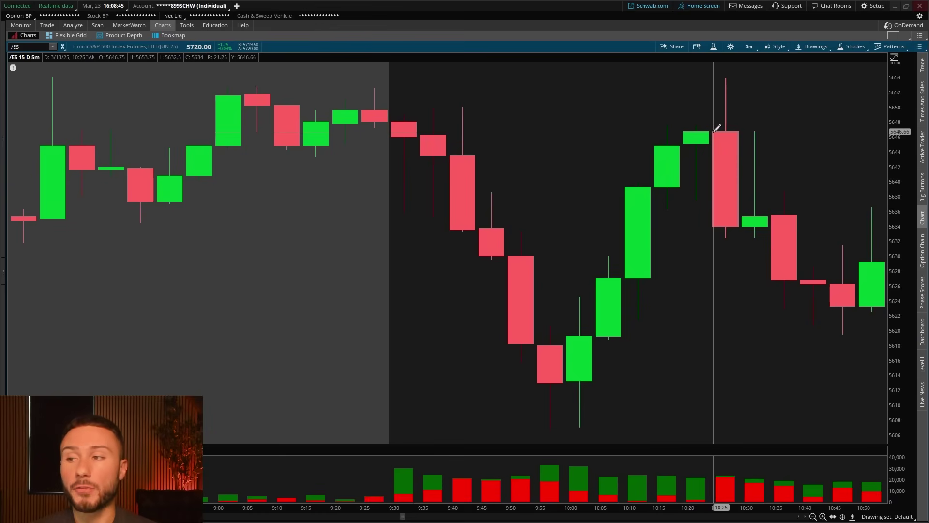
Bring the Bookmap Replay window over the /ES candlestick chart, maximize it, and enlarge the ESH5 price action around 10:00.
drag(0, 204, 644, 66)
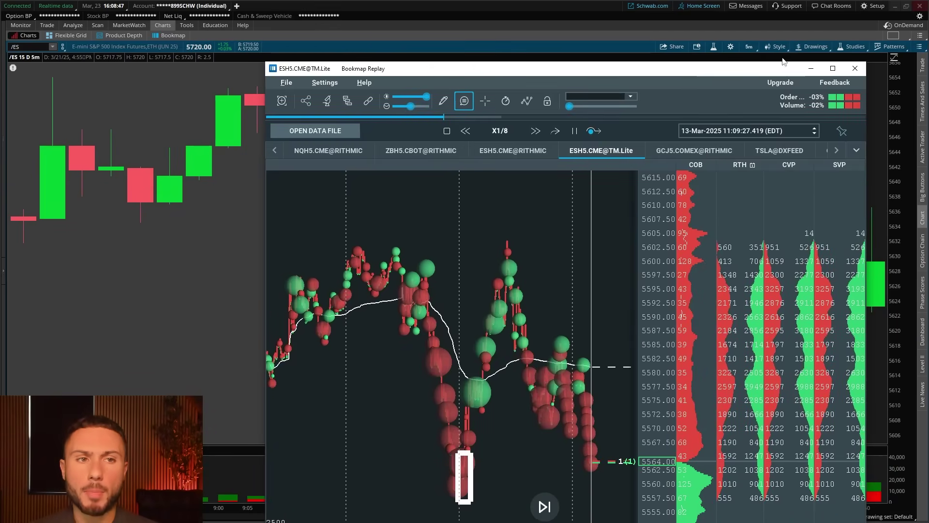
click(841, 66)
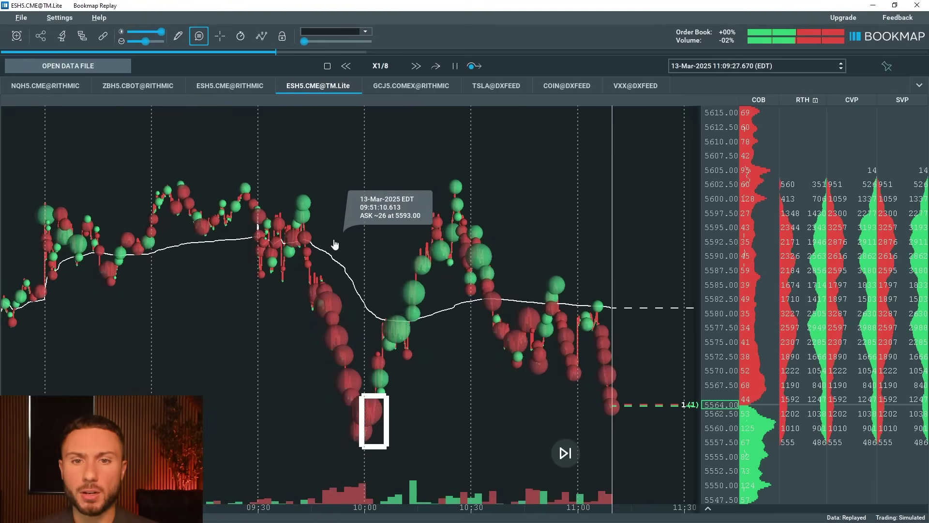
scroll(333, 241, up, 1)
drag(357, 251, 395, 252)
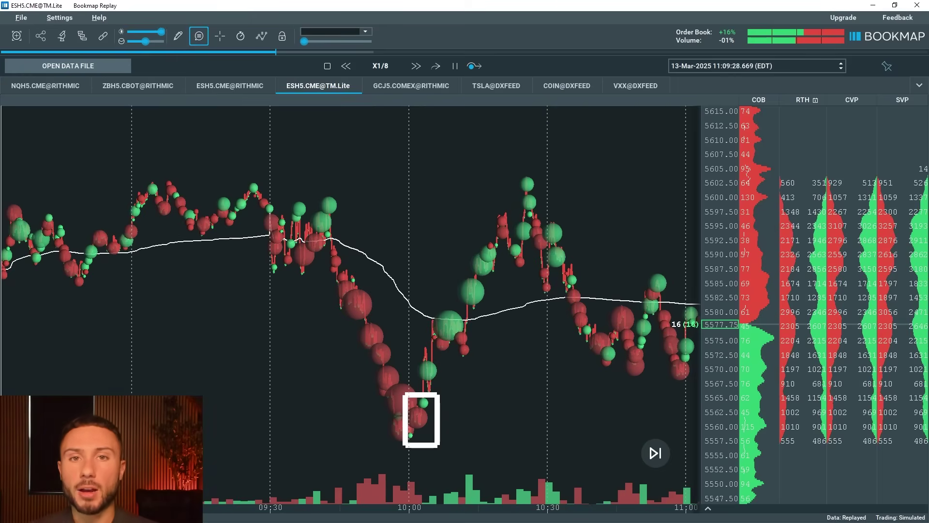
Move the Bookmap window aside to examine the 10:00 candle on the five-minute /ES chart, and bring Bookmap back maximized.
drag(554, 7, 0, 179)
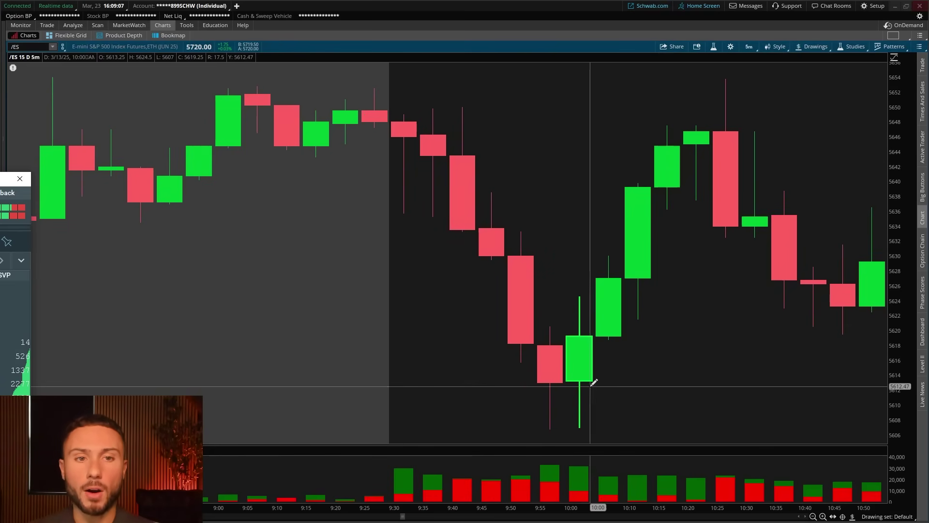
drag(0, 185, 576, 76)
click(789, 66)
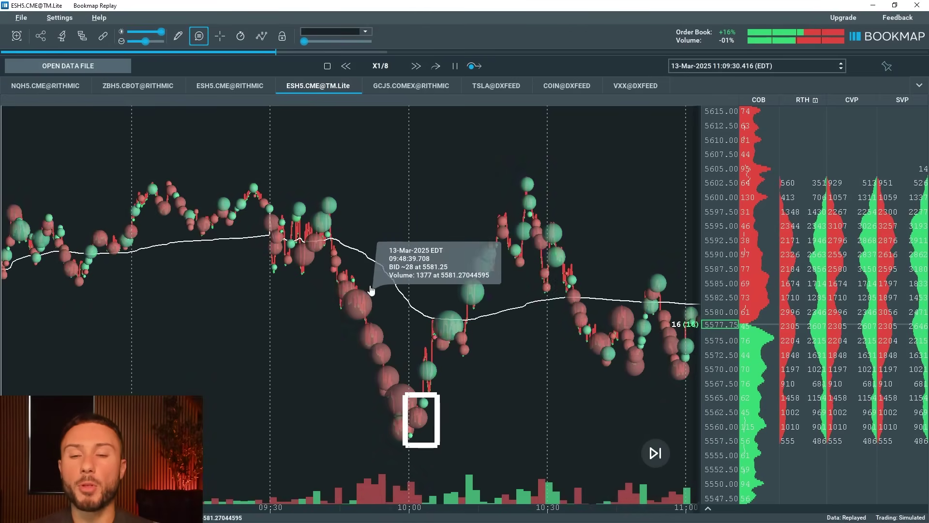
scroll(387, 280, up, 3)
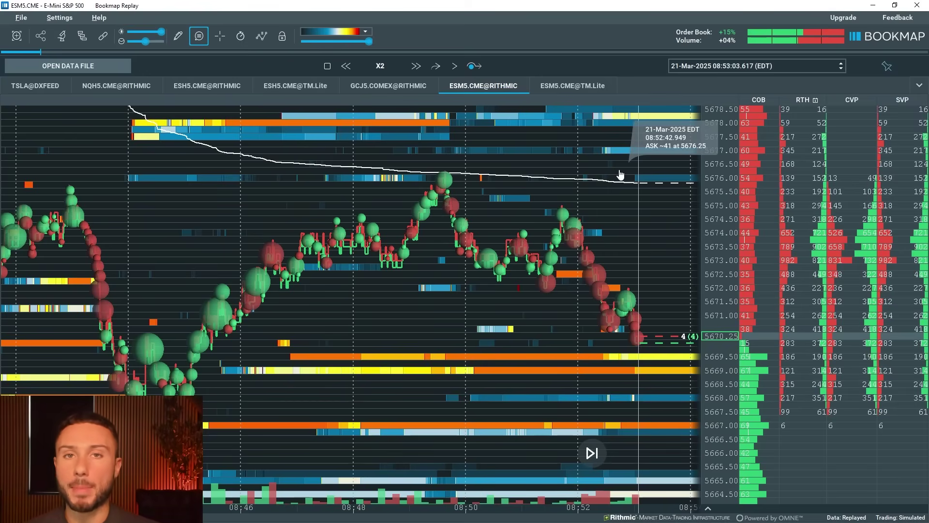
Examine the ESM5 heatmap's individual price levels and volume bubbles between 08:52:20 and 08:53:00 at close range.
drag(193, 346, 219, 341)
scroll(629, 334, right, 2)
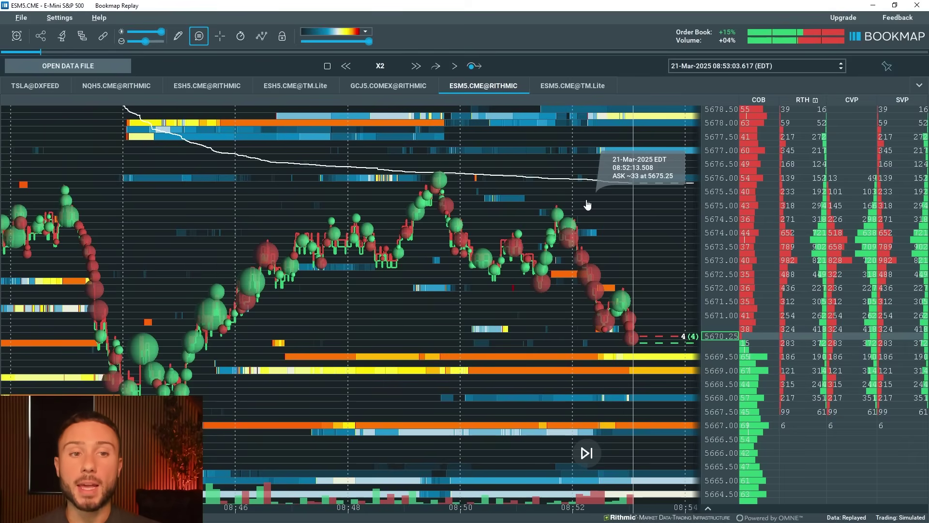
click(598, 455)
scroll(371, 326, up, 5)
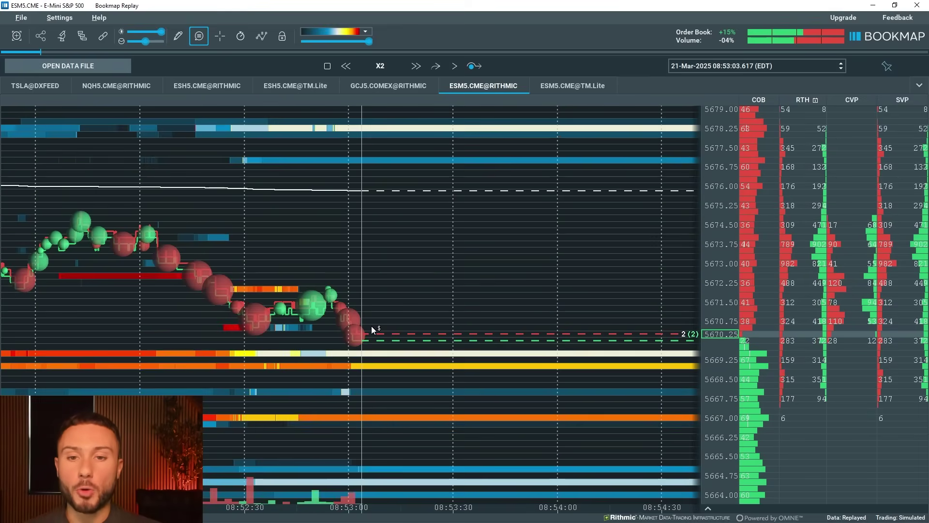
drag(394, 337, 579, 344)
drag(718, 307, 712, 227)
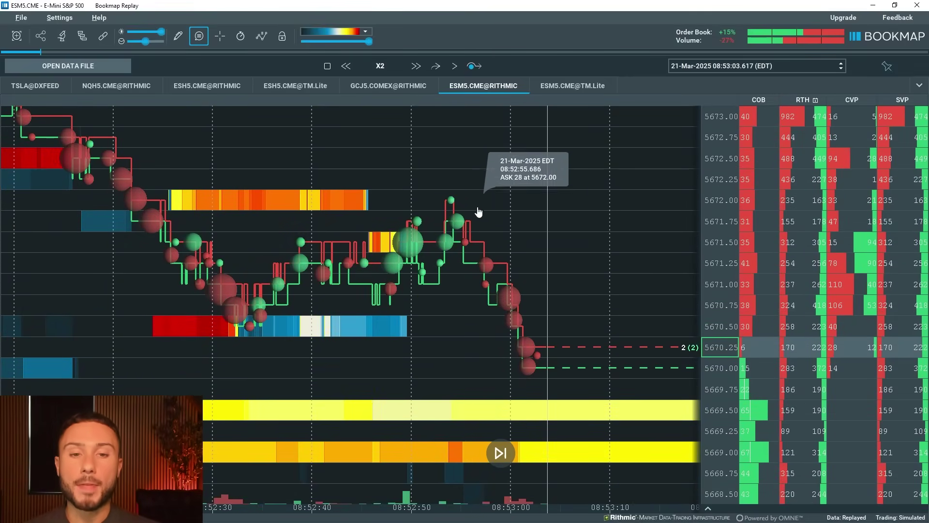
drag(346, 273, 480, 271)
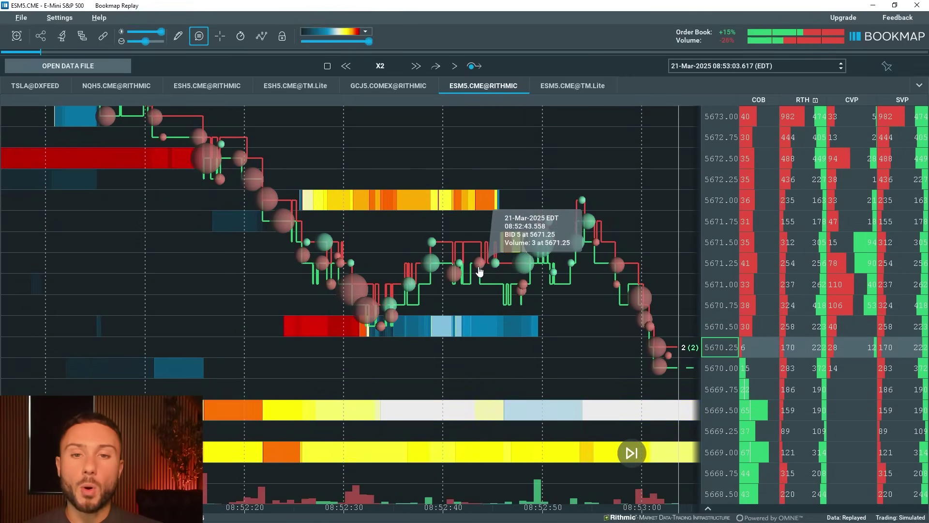
Widen the ESM5 heatmap's price and time range to view the liquidity bands from about 08:41 to 08:53.
scroll(480, 271, down, 5)
drag(724, 228, 733, 257)
scroll(733, 256, down, 2)
scroll(244, 259, down, 4)
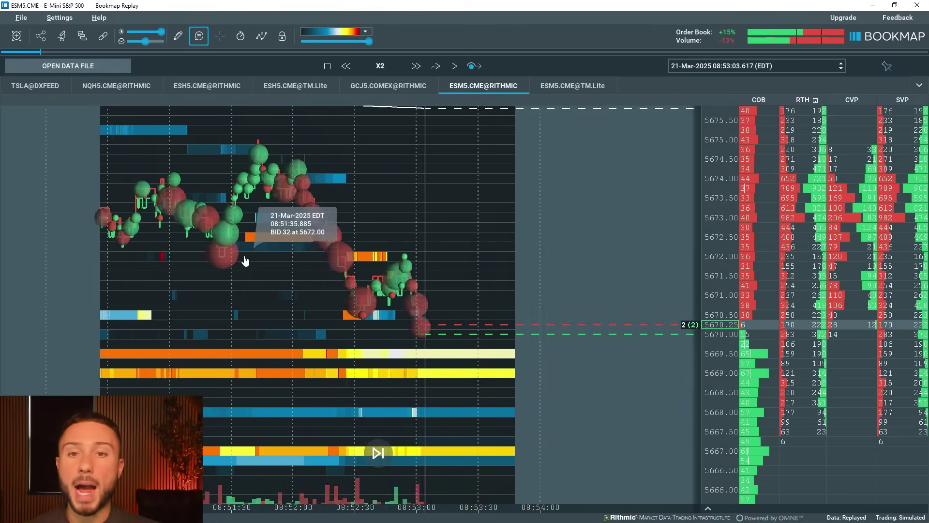
scroll(519, 294, down, 3)
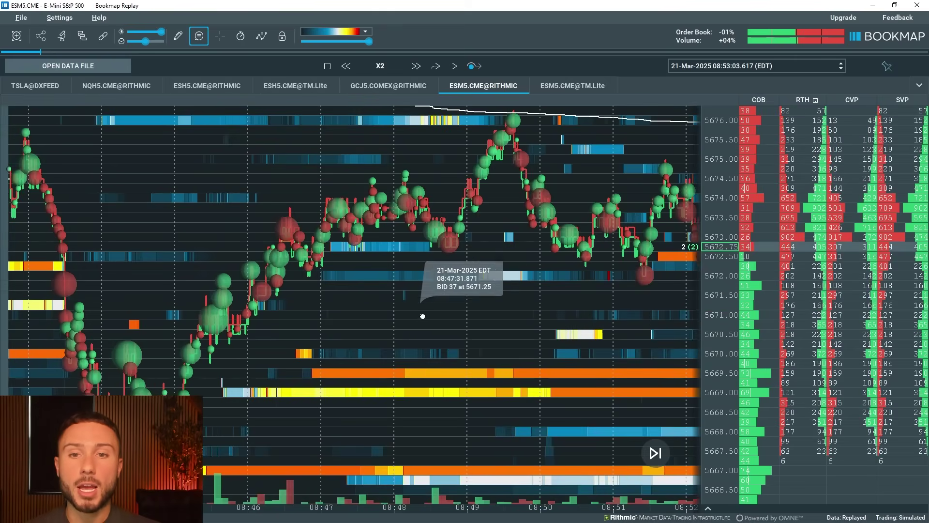
scroll(614, 264, down, 2)
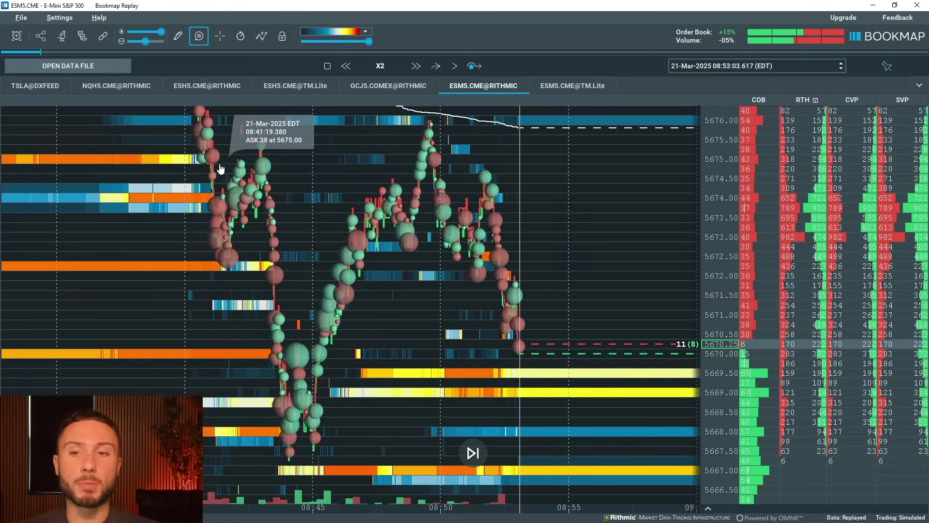
Examine how price moves through the resting liquidity bands during the ESM5 sell-off around 08:40.
drag(219, 164, 289, 258)
scroll(184, 172, up, 4)
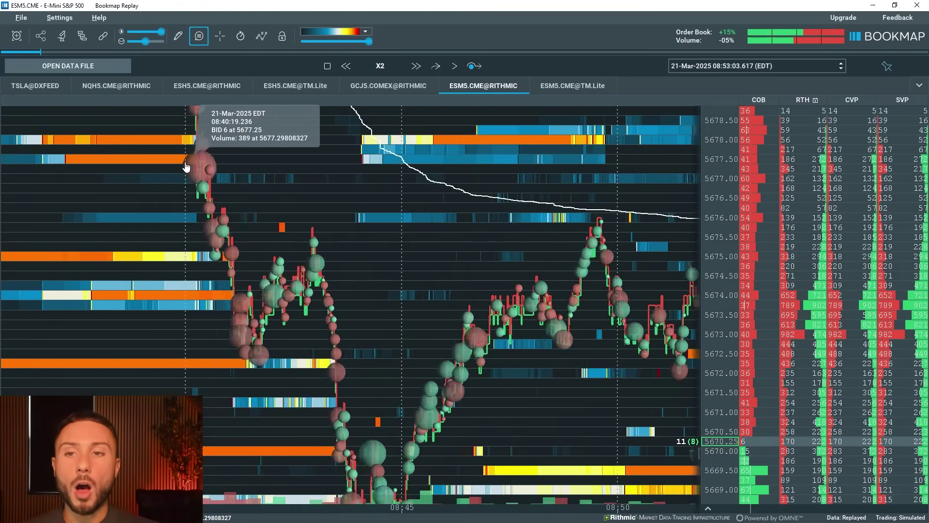
drag(224, 186, 351, 256)
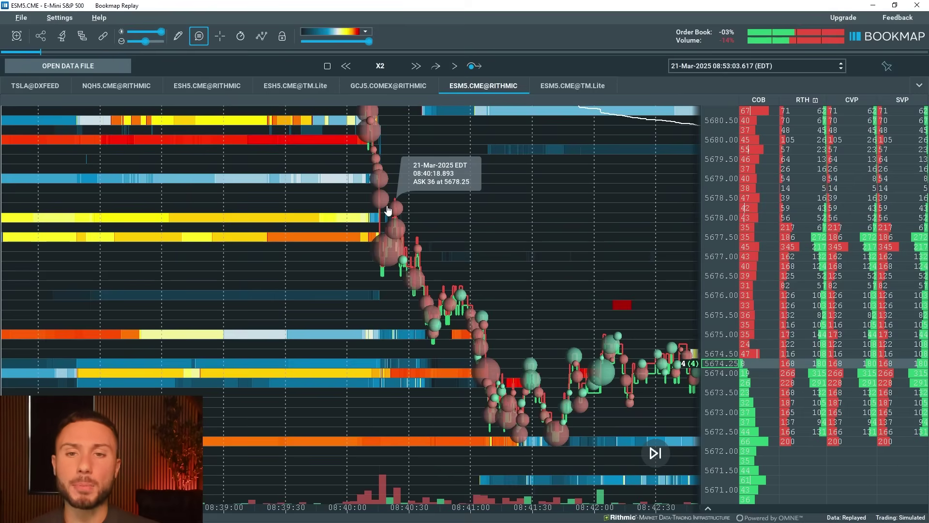
scroll(388, 210, up, 5)
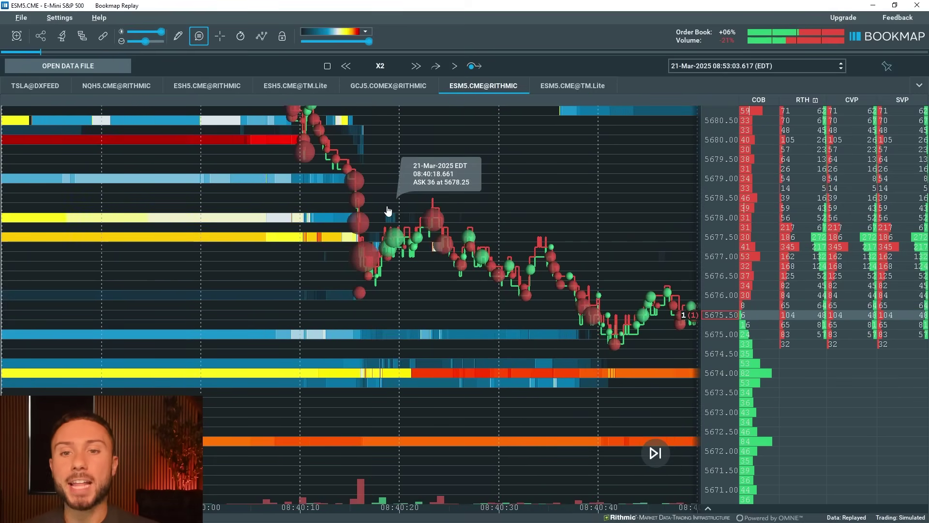
drag(388, 209, 476, 242)
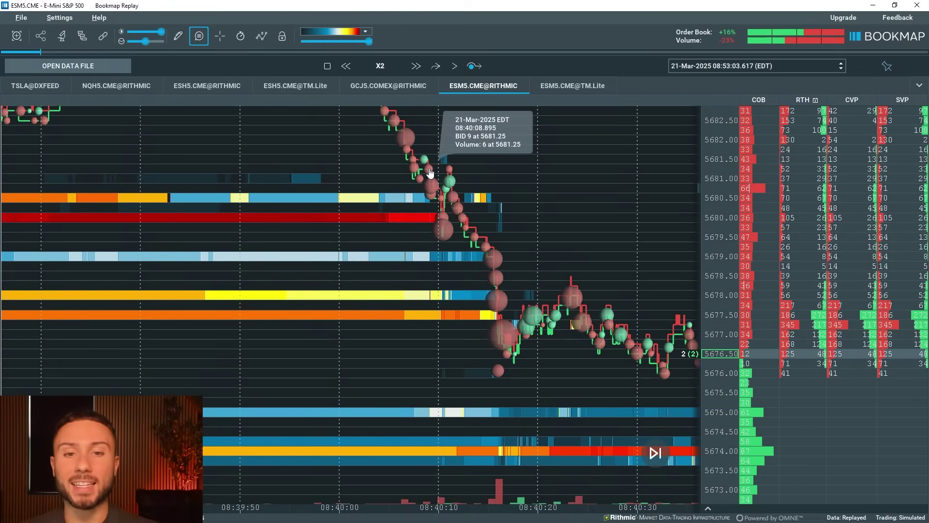
Return the ESM5 heatmap to the latest replay time and minimize the browser showing the Level 2 data image.
click(655, 453)
scroll(457, 322, down, 5)
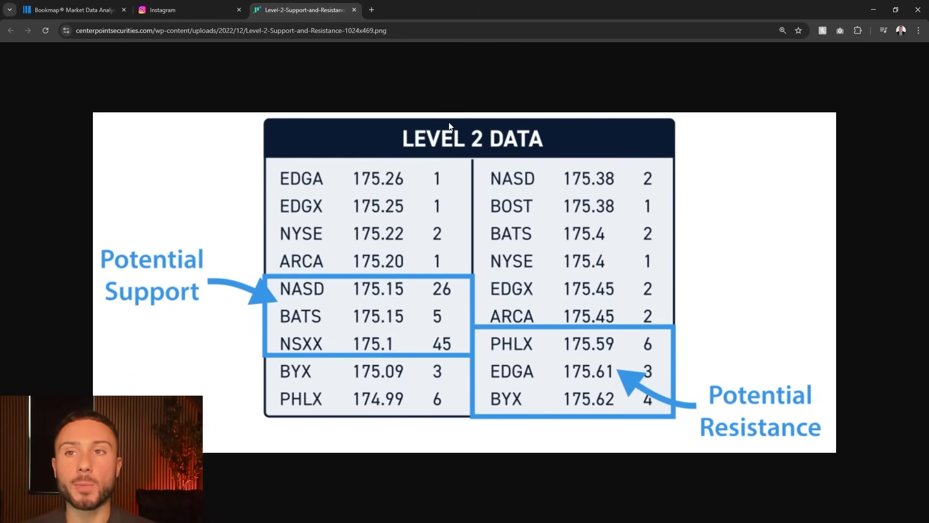
click(873, 10)
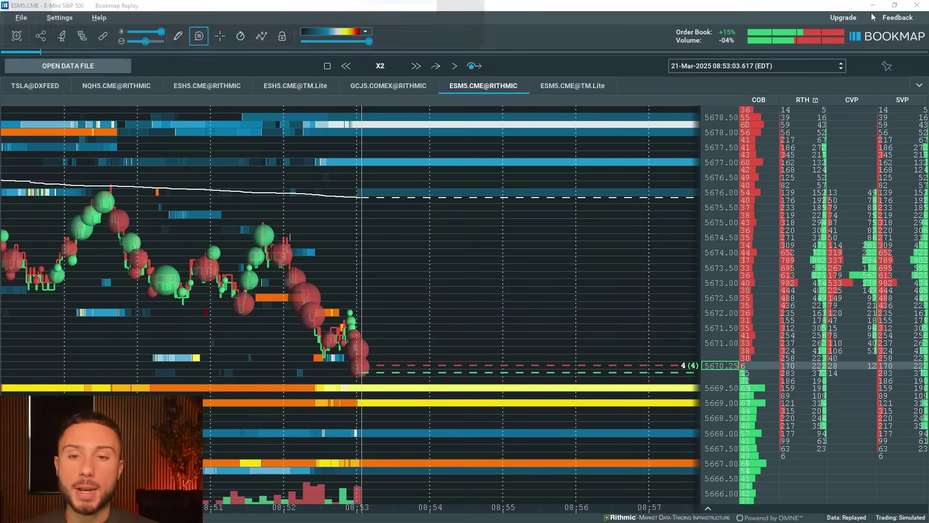
Inspect the bid liquidity band at 5672.50 and the trades around it before 08:53 on the ESM5 heatmap.
scroll(368, 314, up, 3)
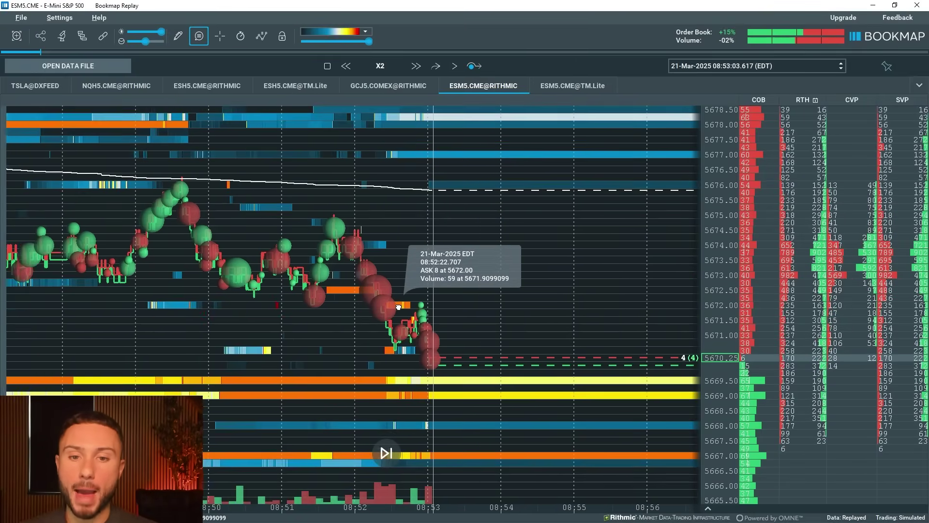
drag(438, 352, 530, 283)
drag(722, 270, 727, 222)
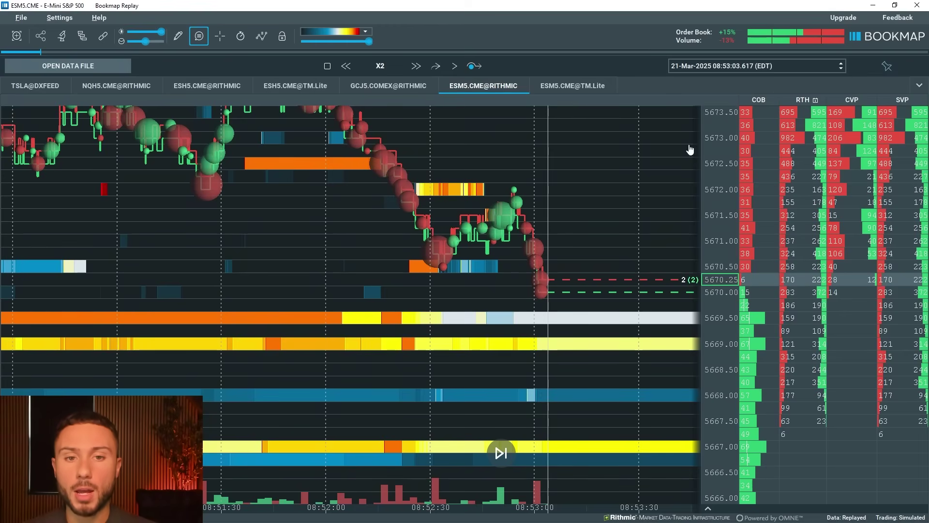
drag(463, 246, 549, 350)
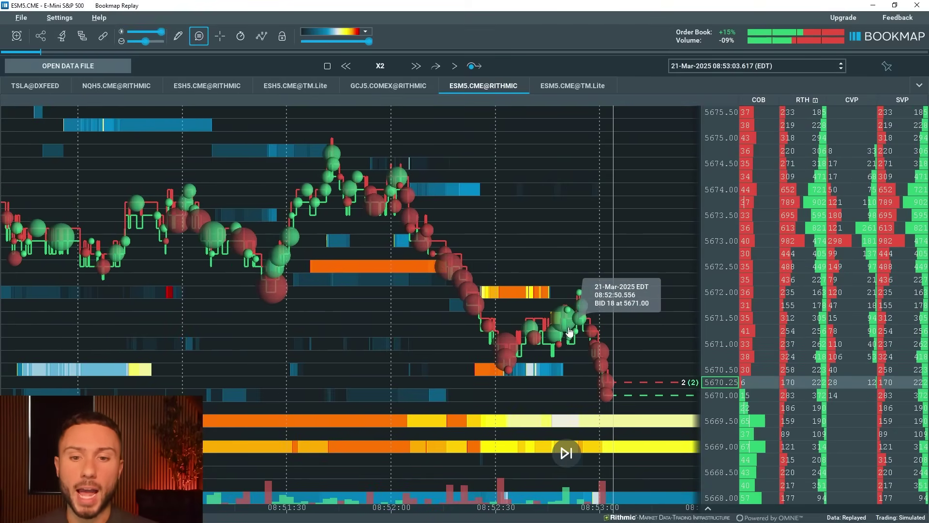
scroll(401, 271, up, 3)
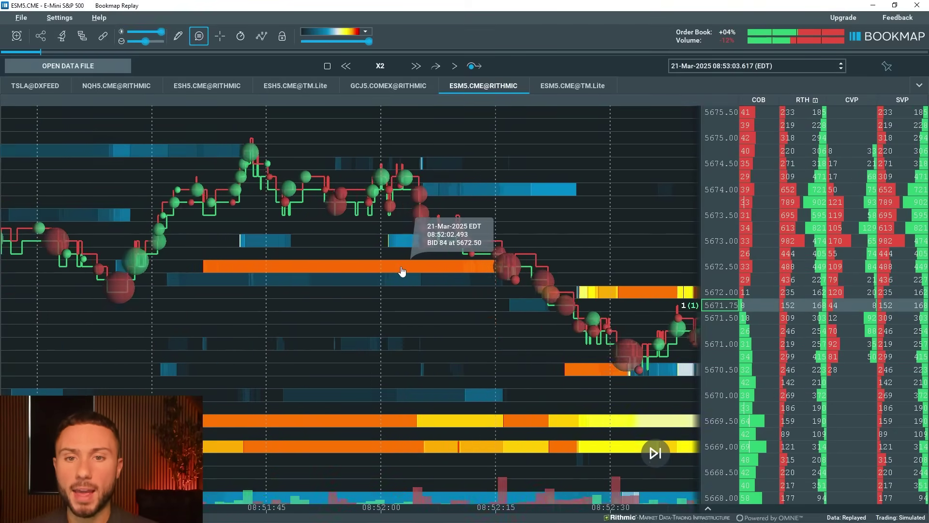
drag(307, 272, 361, 271)
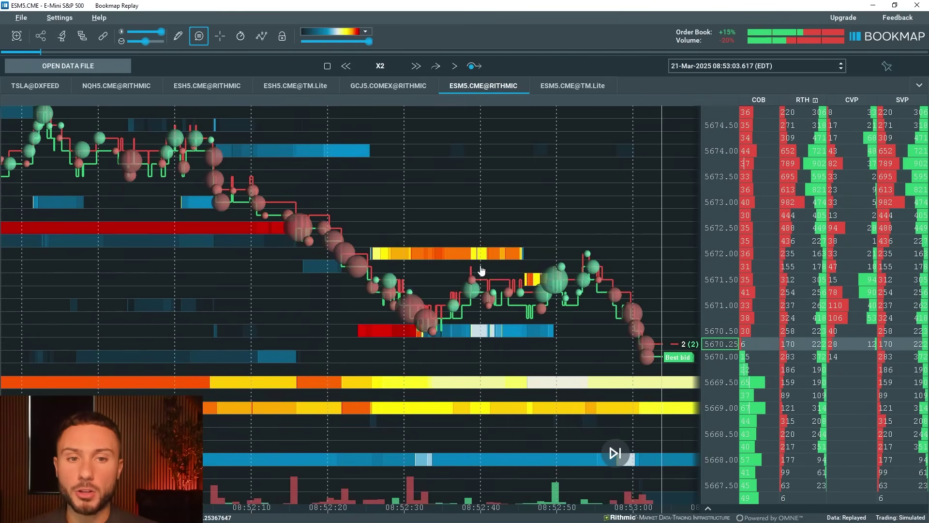
View the wider ESM5 heatmap around 08:52 and minimize the browser's Level 2 data image for comparison with it.
scroll(482, 270, down, 3)
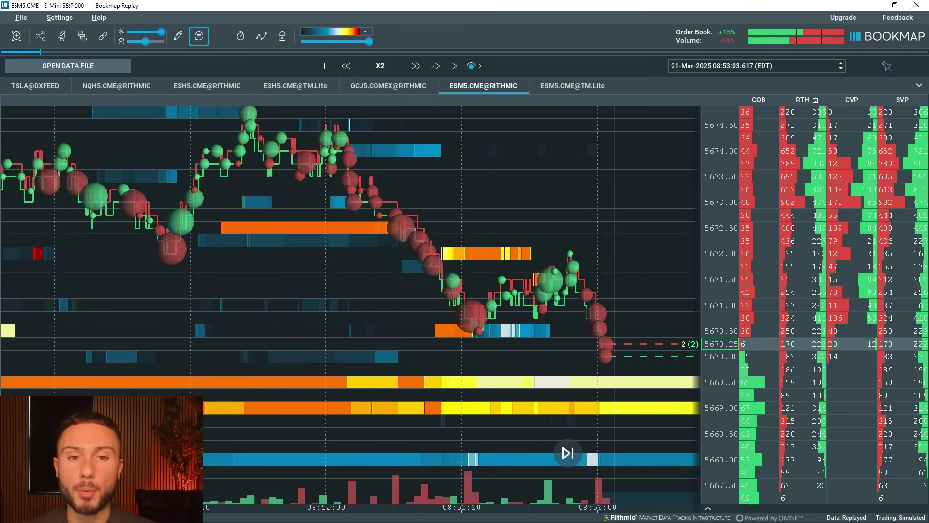
drag(565, 349, 548, 323)
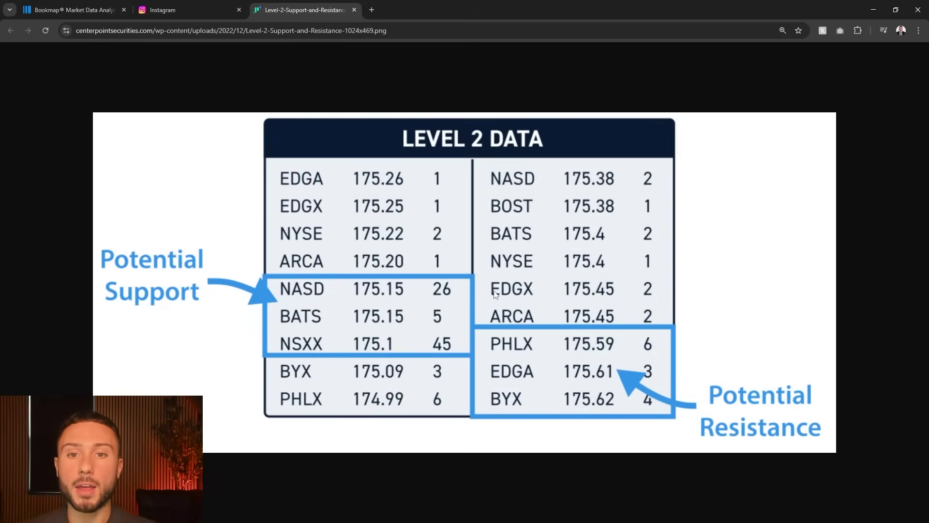
click(874, 9)
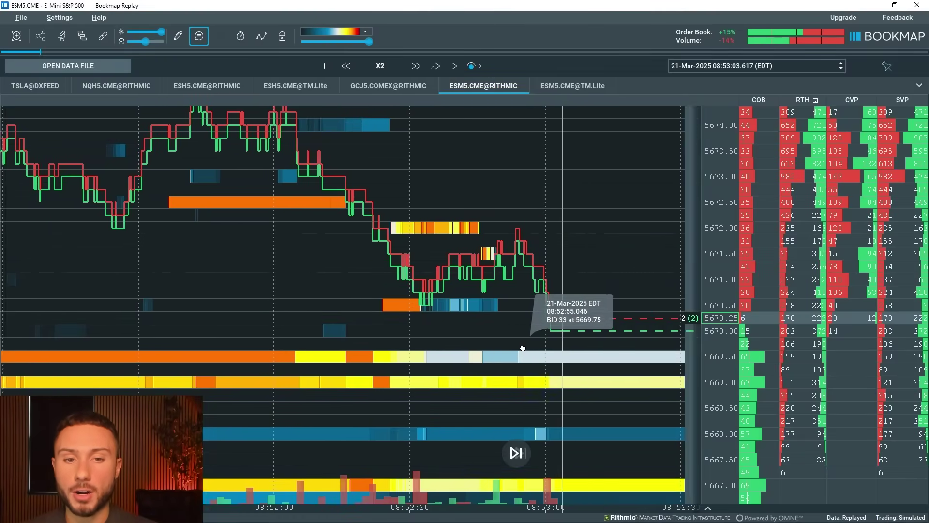
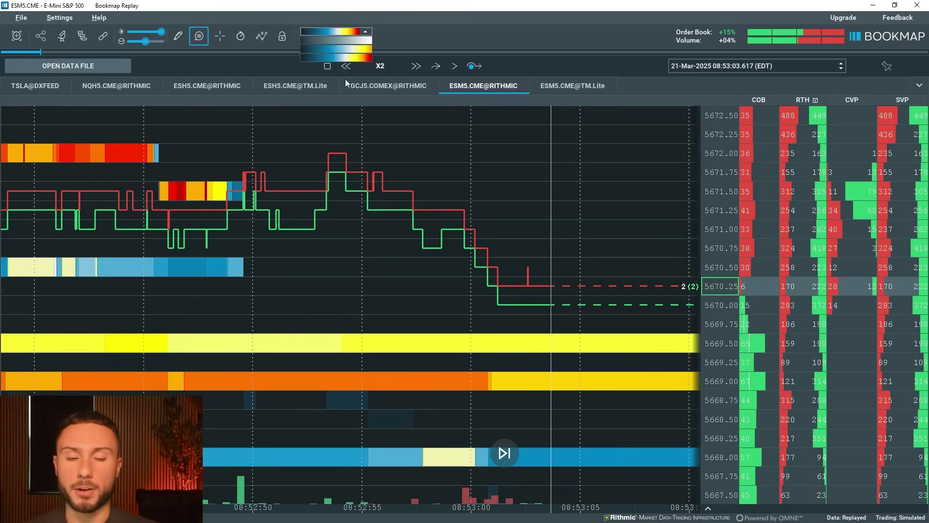
Inspect the bid liquidity bands at 5669.50 and 5669.00 below the current price on the ESM5 heatmap.
mouse_move(509, 277)
mouse_down()
mouse_move(538, 291)
mouse_move(495, 288)
mouse_up()
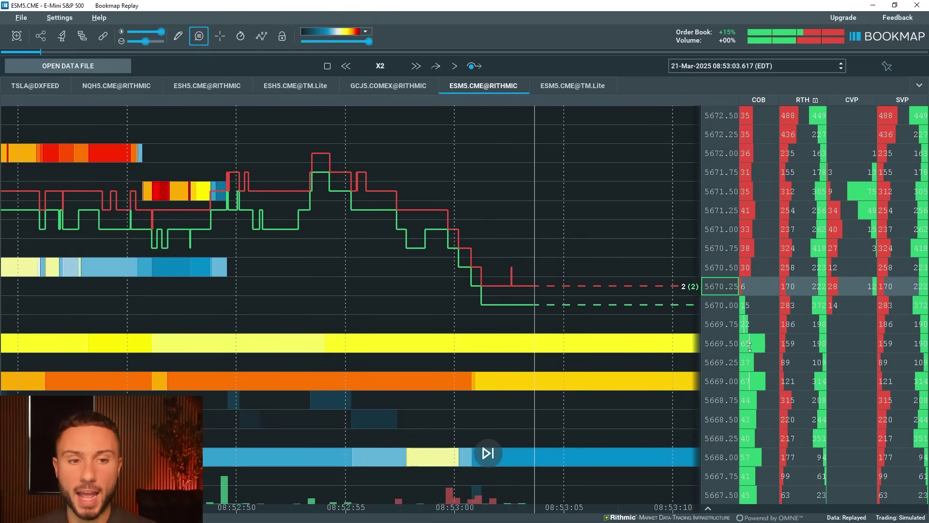
mouse_move(542, 348)
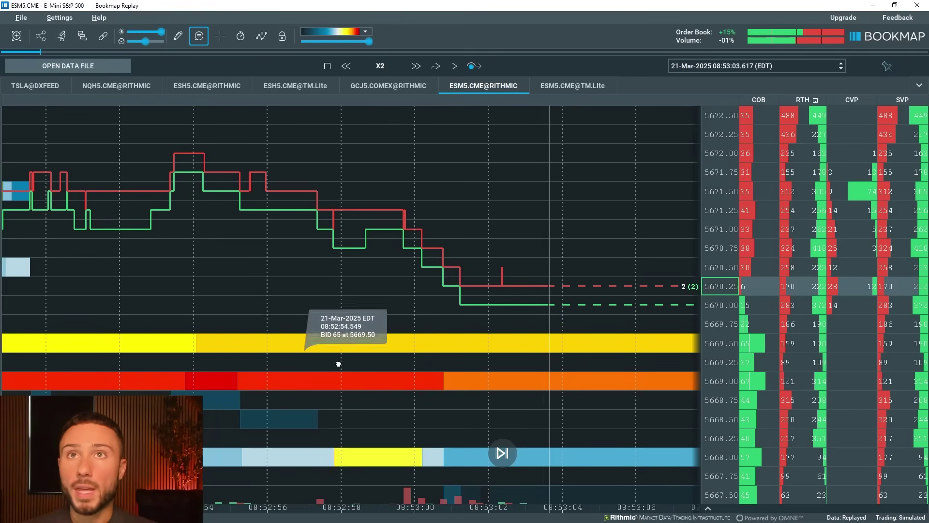
scroll(339, 364, down, 5)
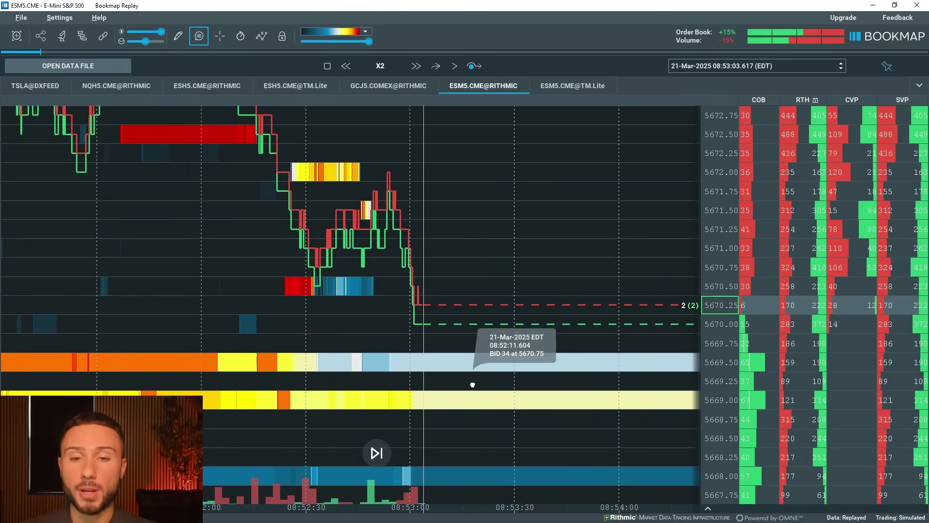
Inspect the bid liquidity band at 5672.50 around 08:52 and how price trades down through it.
drag(472, 385, 473, 363)
scroll(475, 305, up, 2)
drag(518, 289, 486, 233)
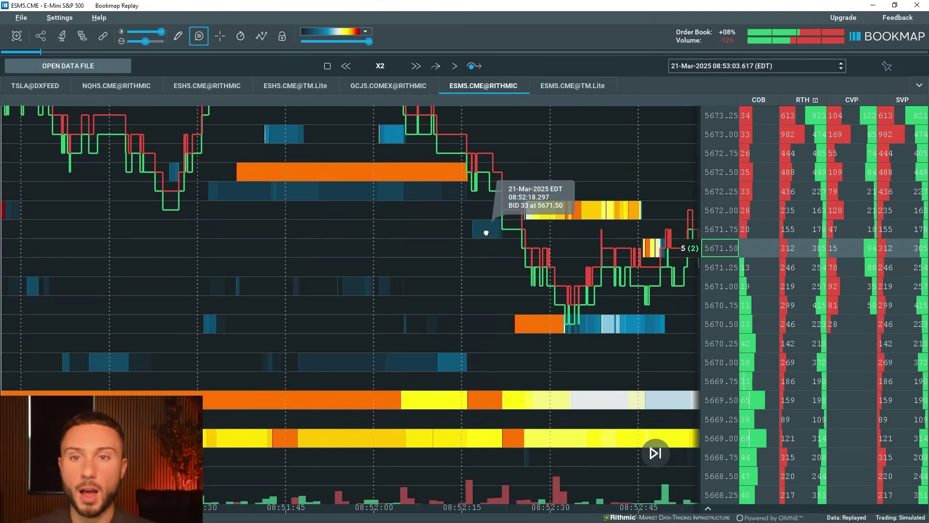
scroll(427, 219, up, 3)
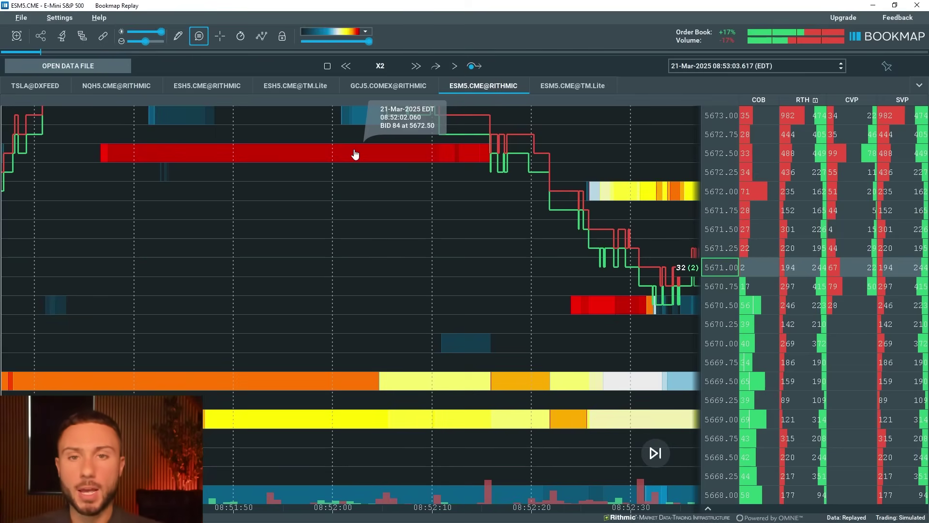
drag(477, 232, 496, 255)
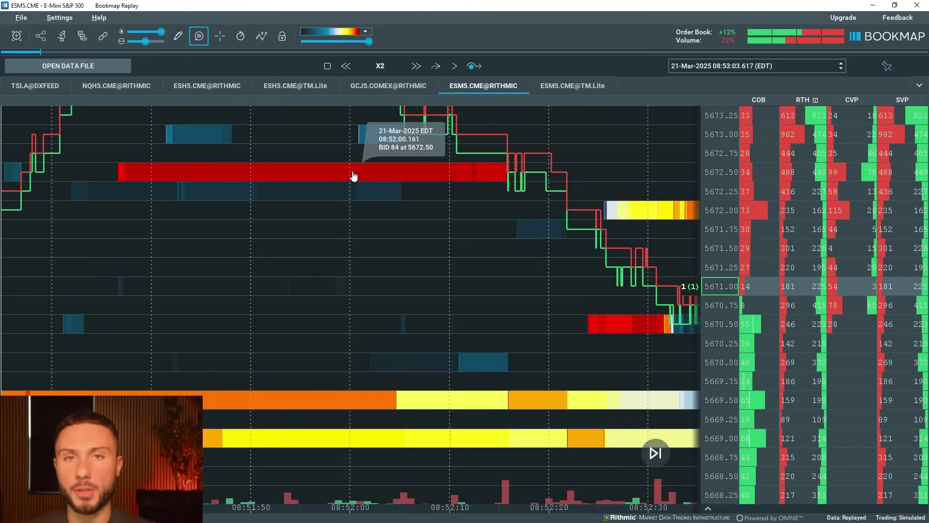
Follow the ESM5 price from the 5672.50 band down to 08:53 and return the heatmap to the latest replay time.
drag(569, 216, 307, 236)
drag(610, 331, 385, 294)
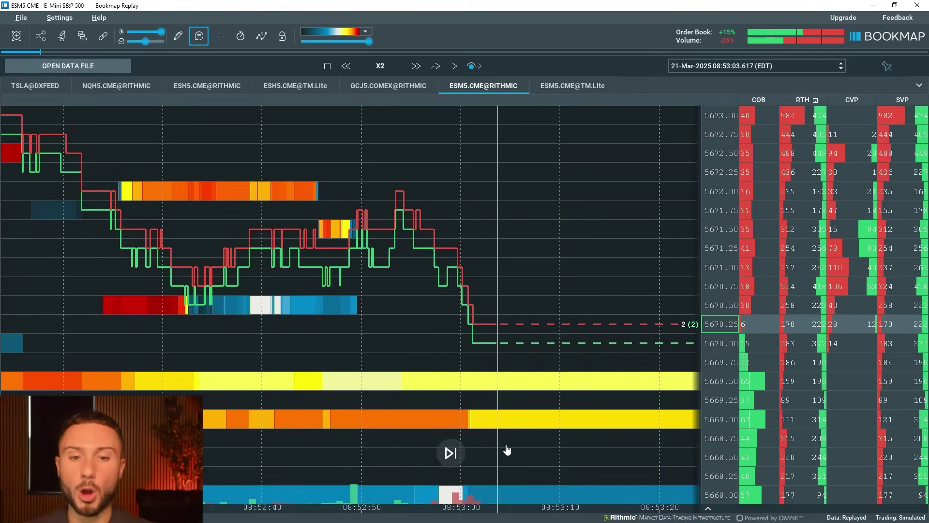
click(450, 453)
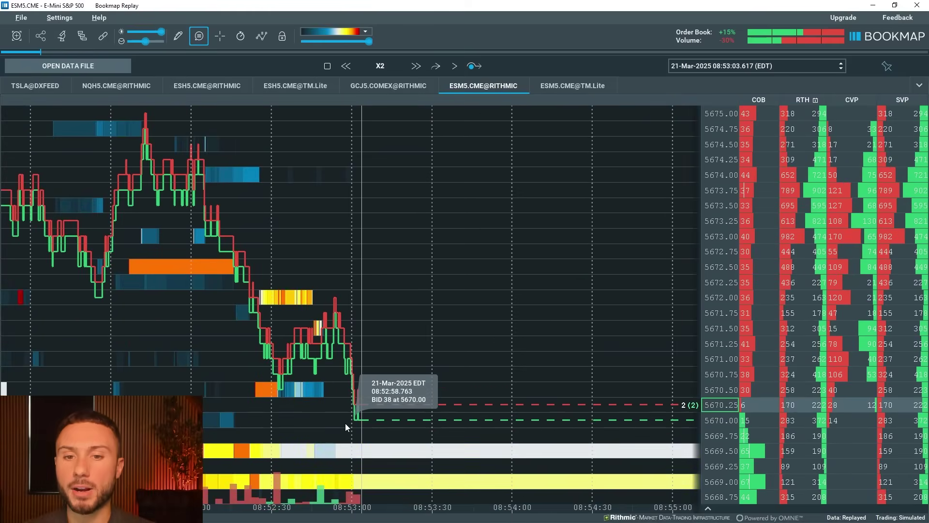
Examine the ask liquidity bands between 5678.00 and 5680.75 above the current ESM5 price.
scroll(382, 271, down, 3)
drag(347, 205, 356, 397)
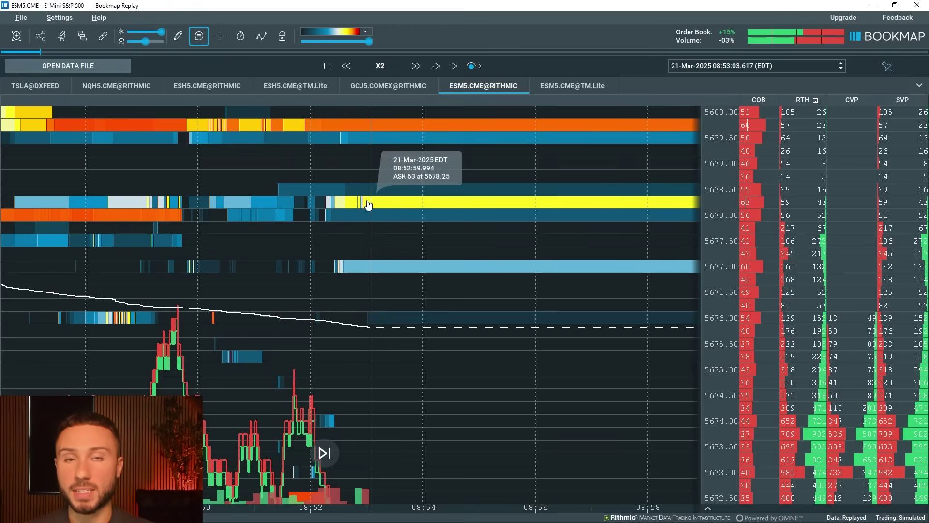
scroll(679, 193, up, 2)
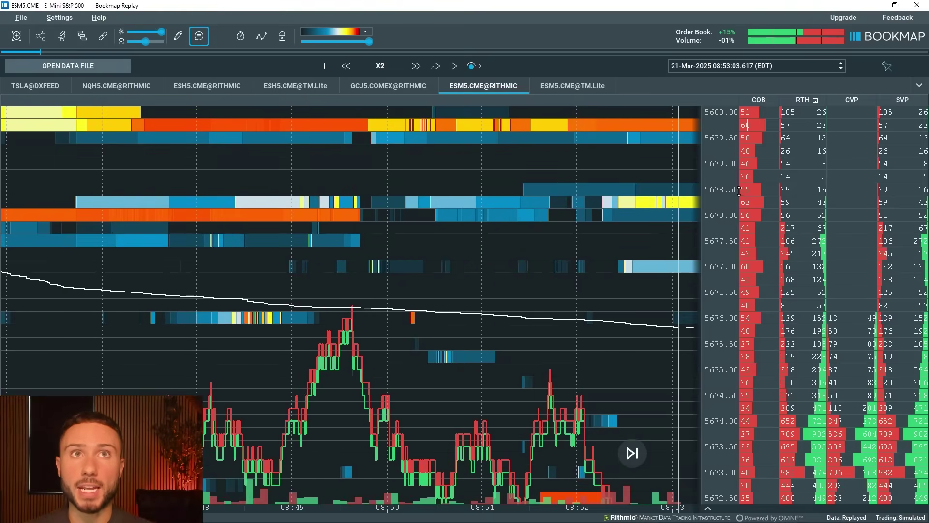
scroll(735, 175, up, 1)
drag(570, 201, 567, 284)
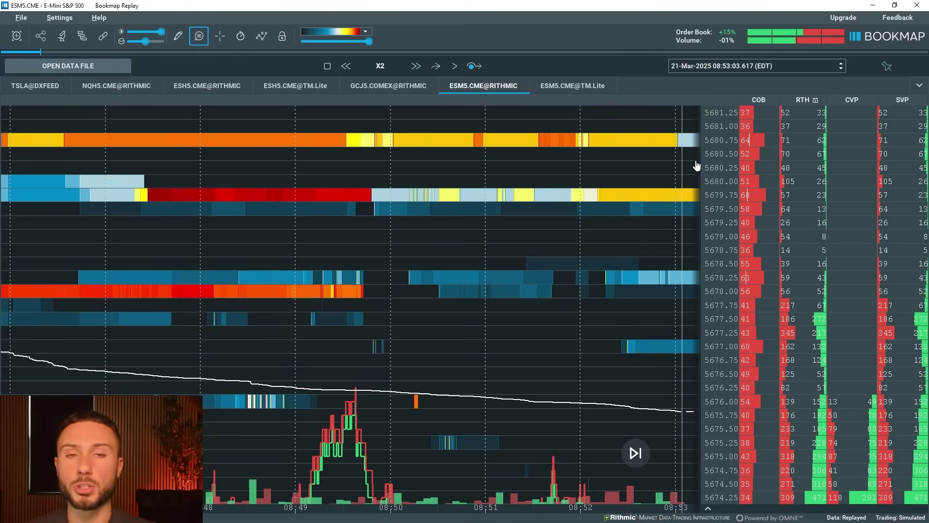
Return the heatmap to the latest replay time and view the ESM5 sell-off before 08:53 up close.
click(635, 453)
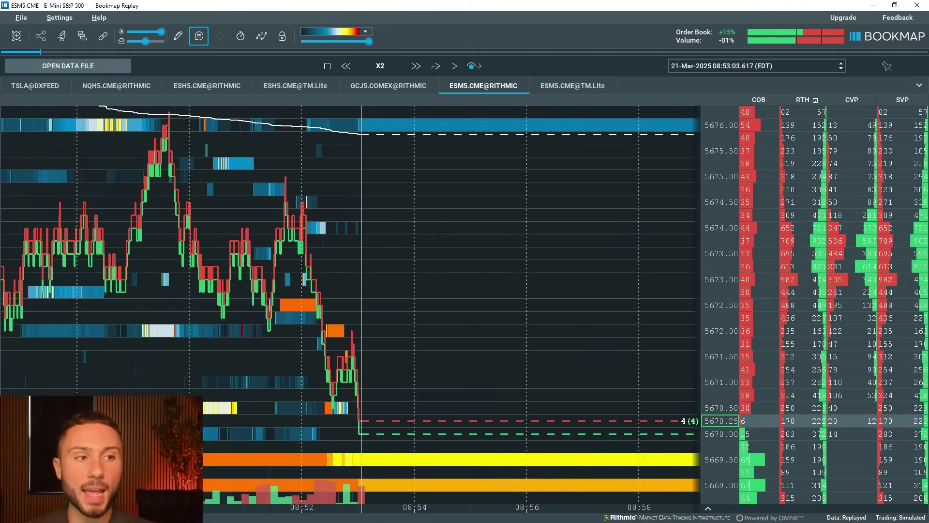
scroll(253, 352, up, 3)
drag(296, 358, 422, 358)
scroll(421, 358, up, 3)
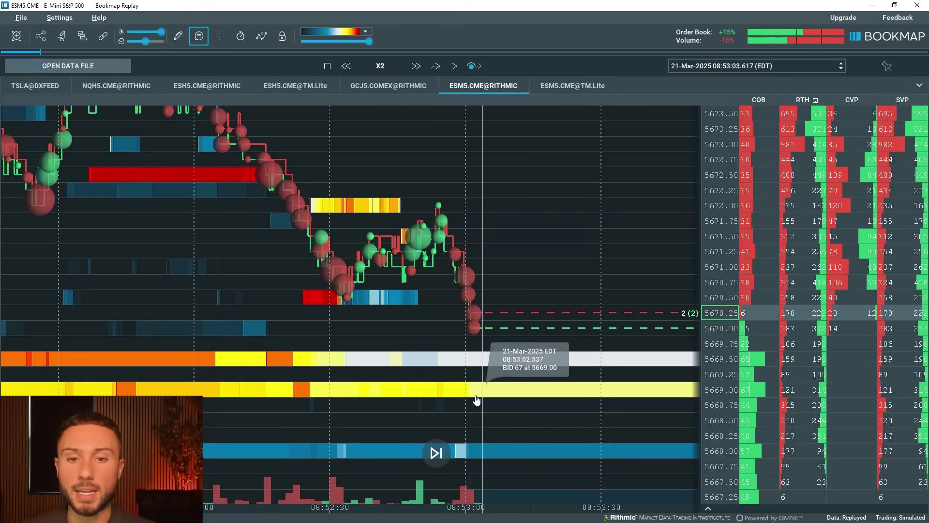
Snap the chart to the latest replay time and inspect the large green volume bubble at 5671.50 around 08:52:49.
click(441, 461)
scroll(388, 375, up, 3)
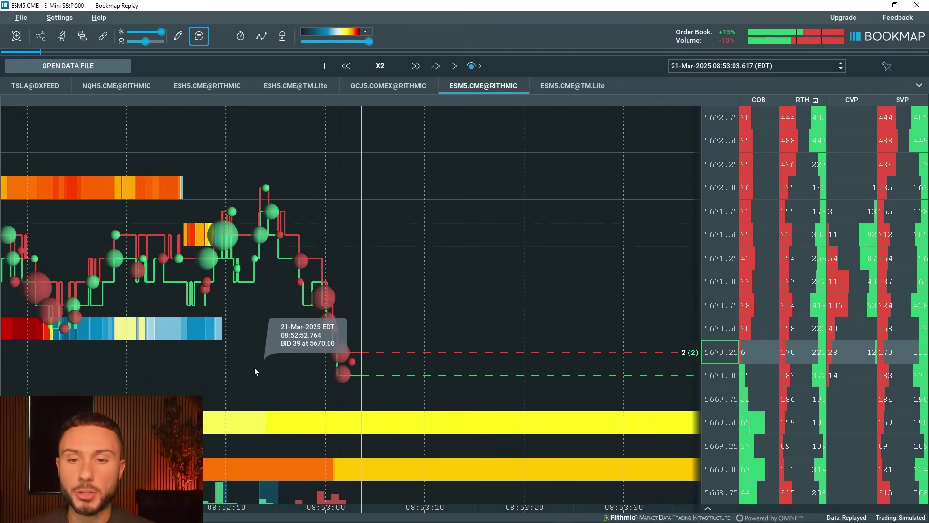
drag(256, 374, 394, 319)
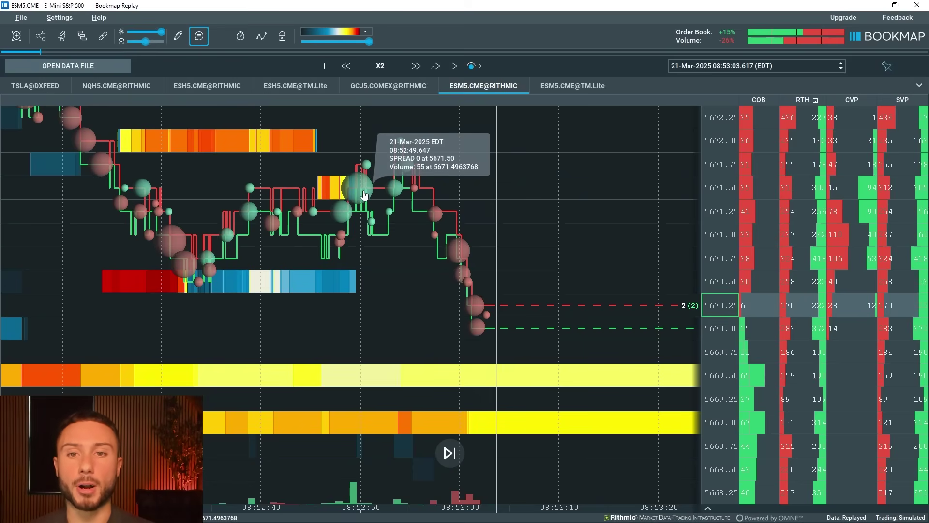
Play the ESM5 replay from the 08:53:03 view until price trades into the 5669.50 bid band, and pause it.
scroll(493, 350, up, 3)
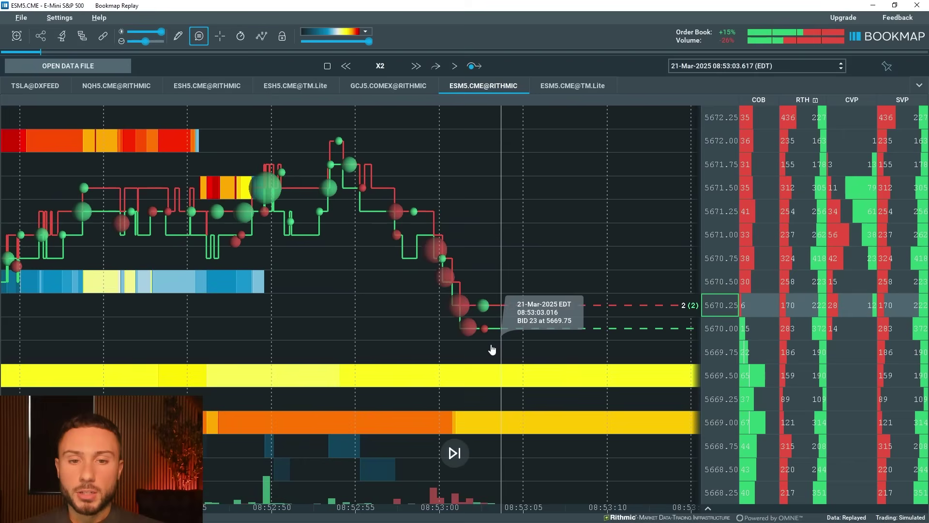
drag(441, 345, 467, 382)
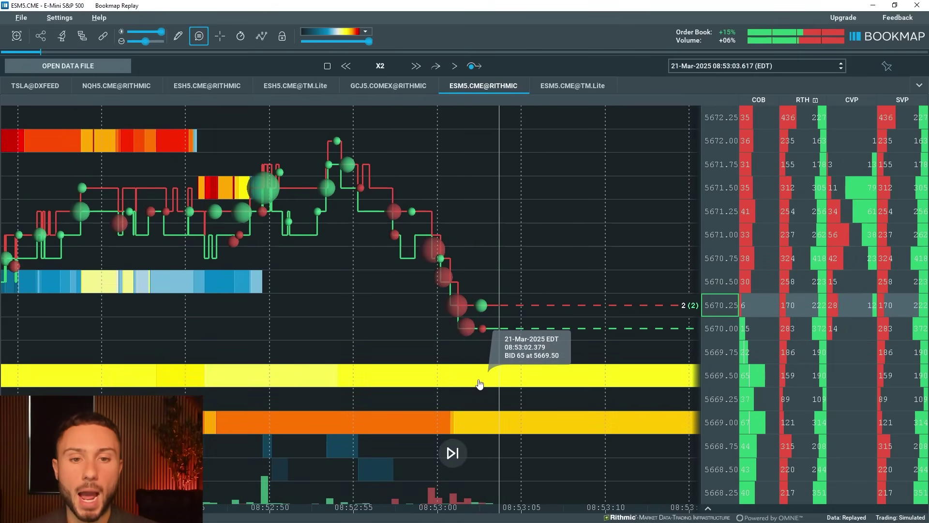
click(455, 66)
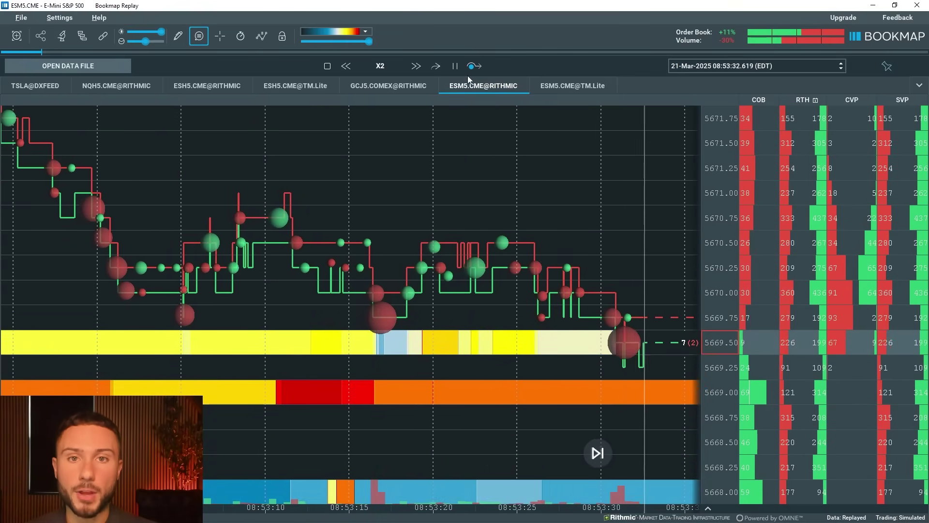
click(455, 66)
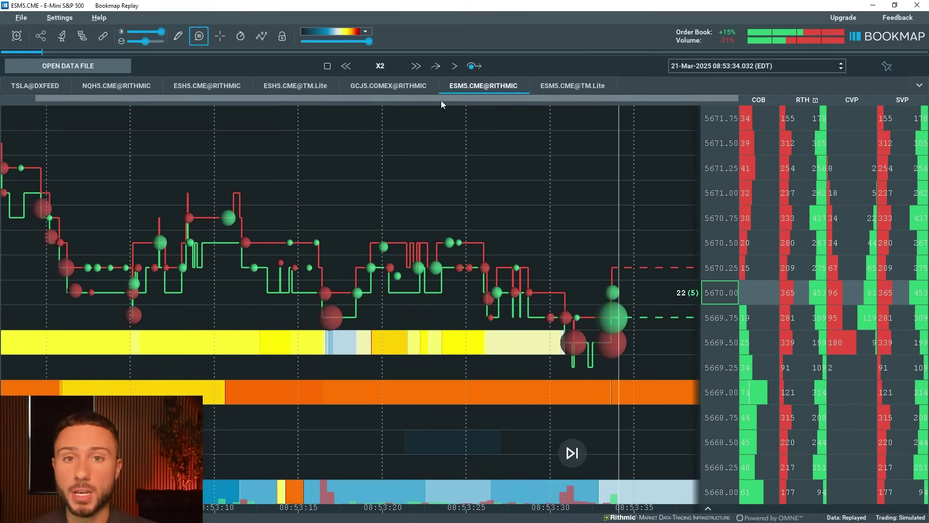
Resume the ESM5 replay in short stretches and pause it at 08:53:40.
click(454, 67)
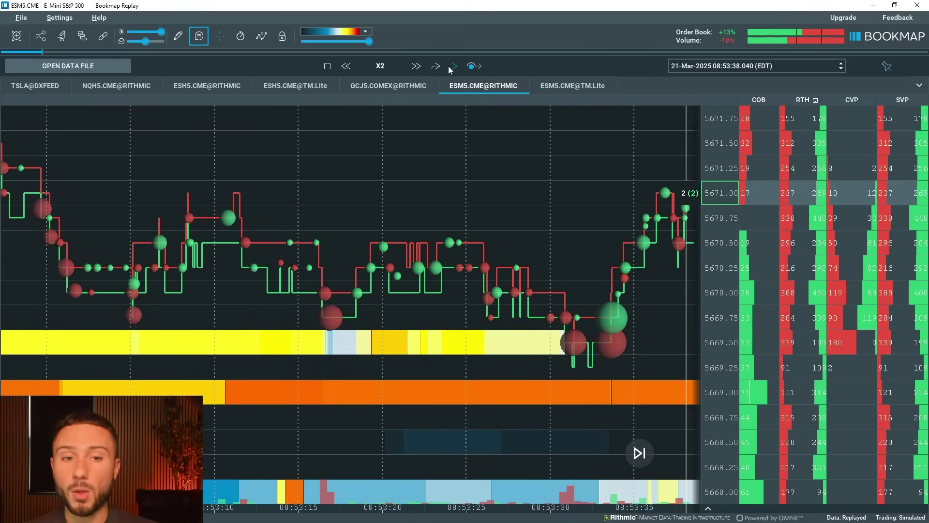
click(453, 67)
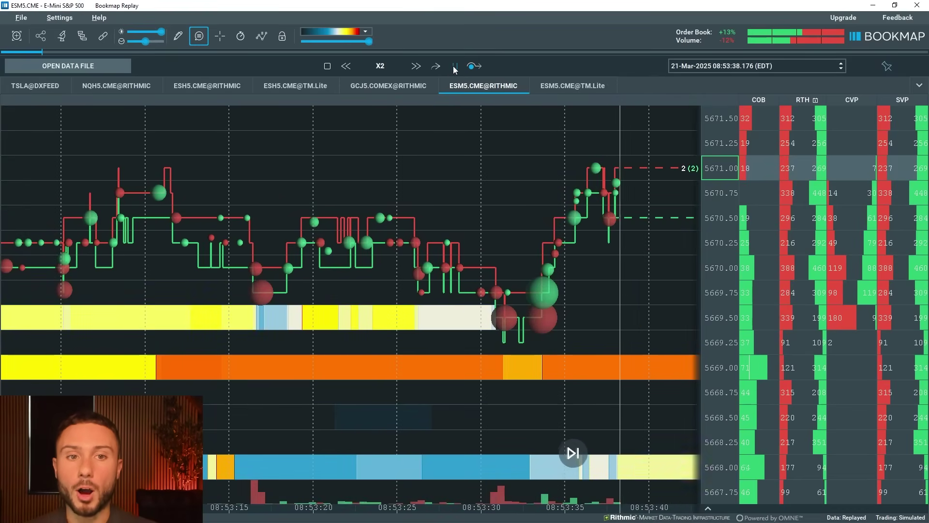
click(455, 68)
Examine the red and green volume bubbles as ESM5 falls through the 5672.50 band to the 5669.50 bid band.
scroll(575, 305, down, 3)
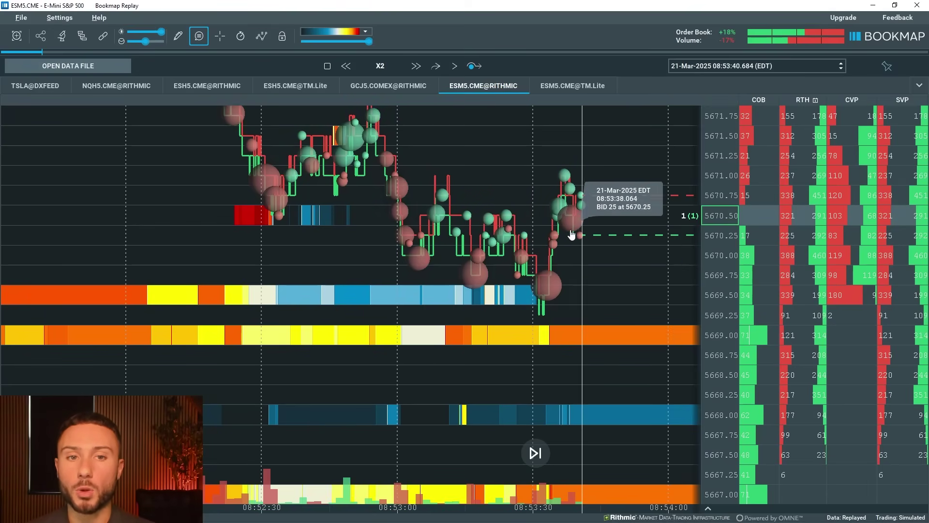
drag(521, 183, 529, 223)
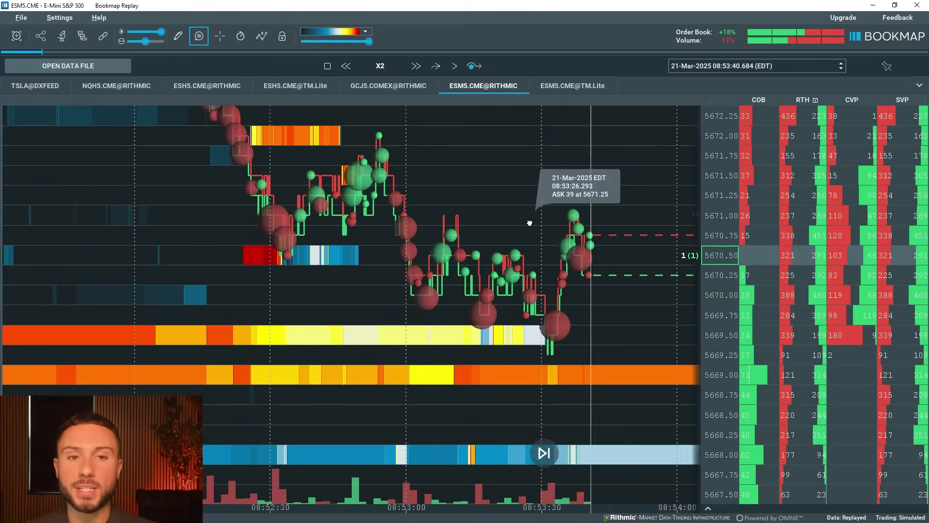
drag(714, 219, 716, 247)
scroll(168, 263, down, 3)
scroll(168, 263, down, 1)
drag(176, 219, 226, 280)
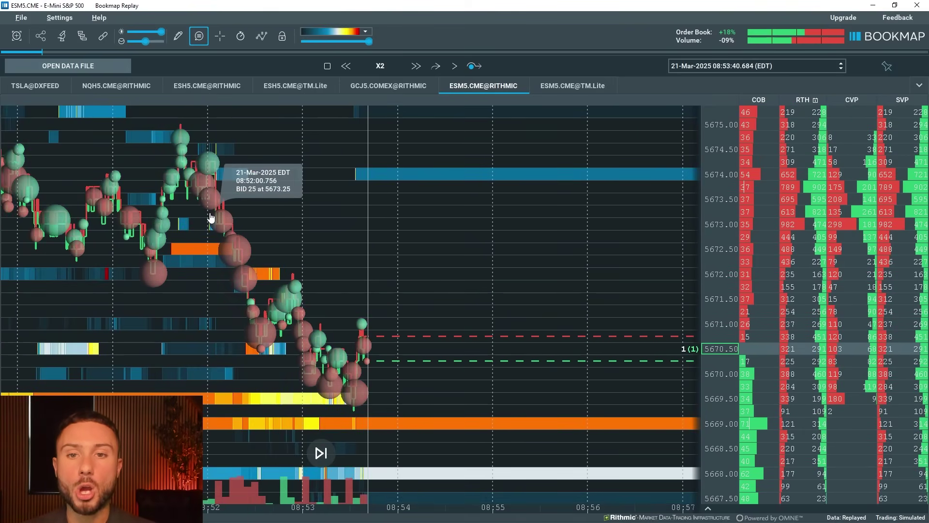
drag(243, 247, 325, 241)
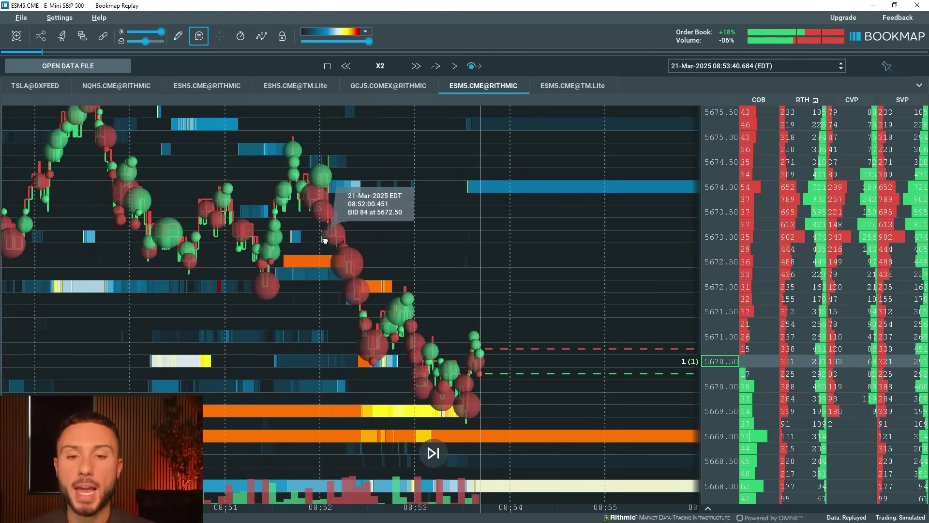
drag(351, 313, 392, 303)
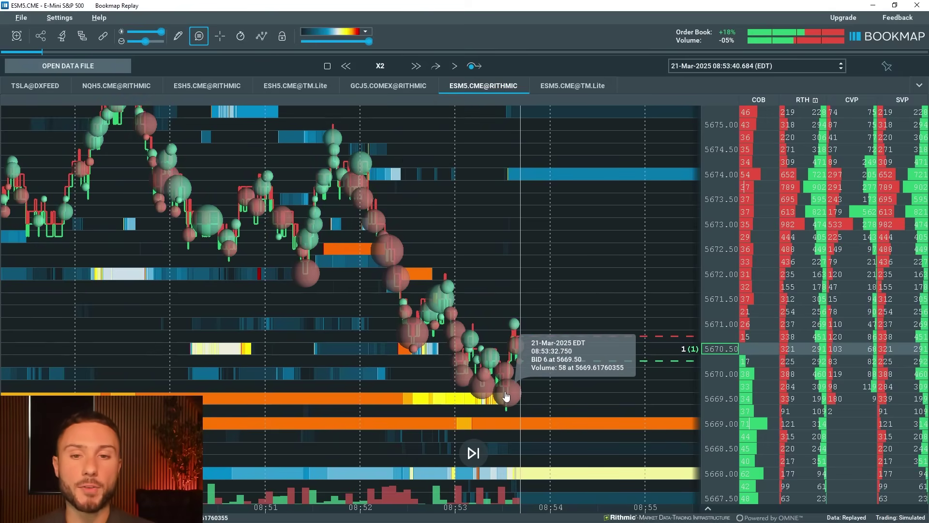
Lower the heatmap's contrast black cut-off to its minimum and view the chart back past 08:45.
scroll(499, 402, up, 3)
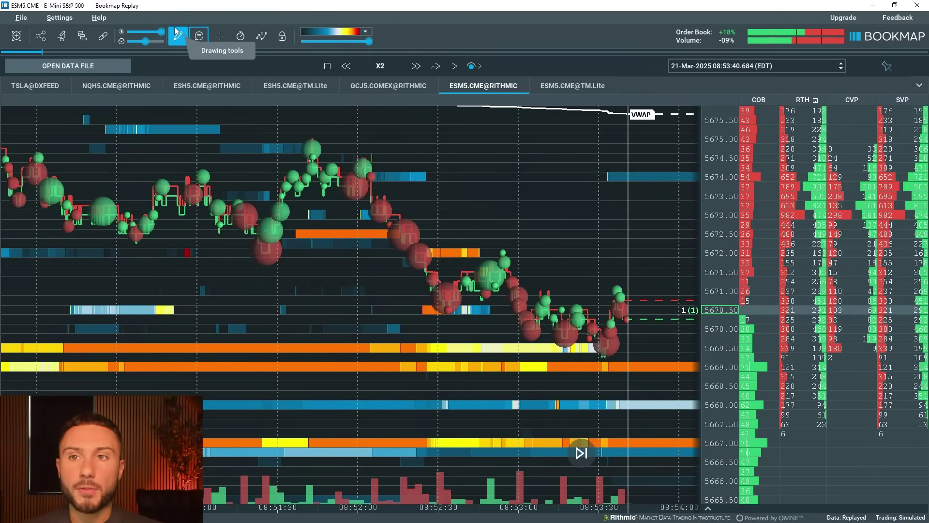
drag(161, 32, 130, 31)
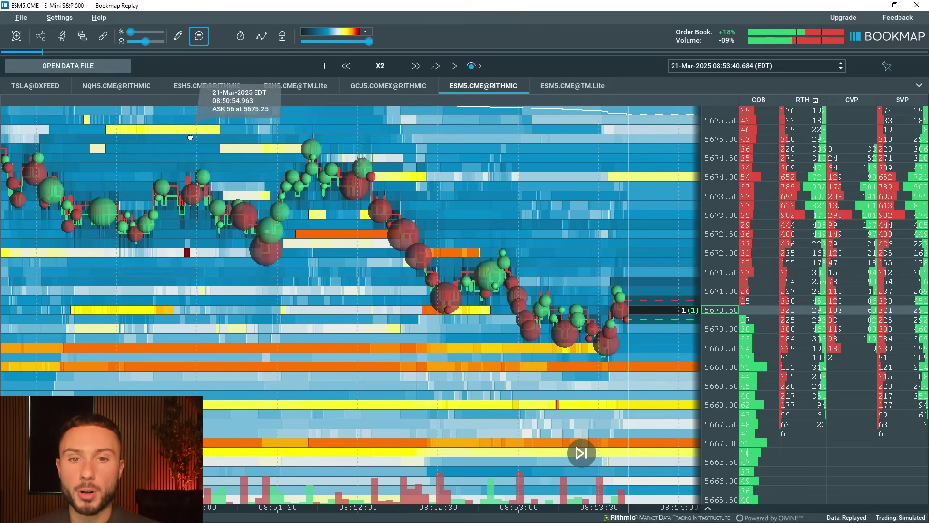
scroll(484, 271, down, 5)
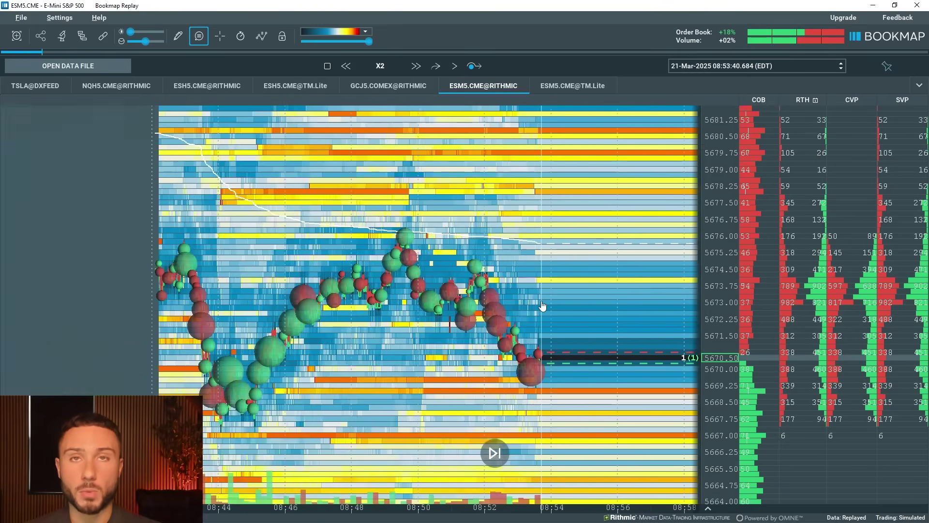
scroll(543, 306, down, 3)
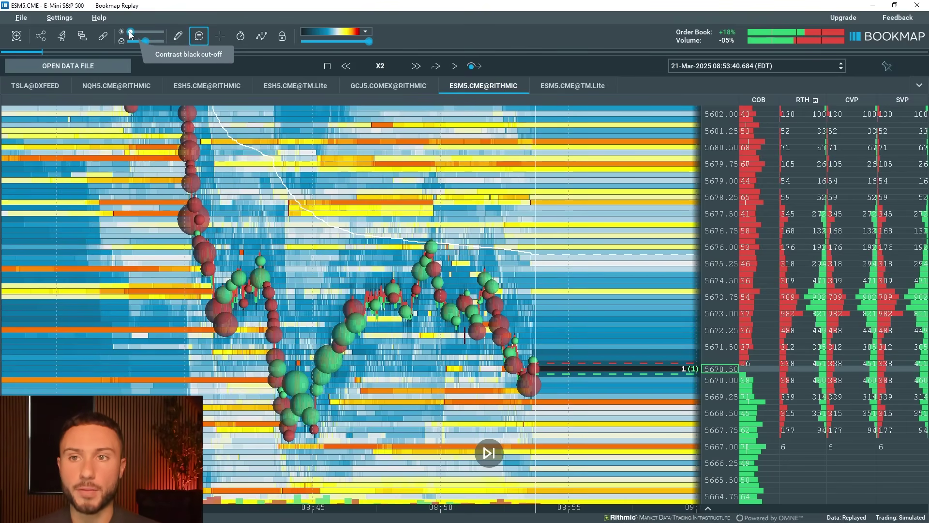
Set the heatmap's contrast black cut-off to its maximum and review the colour scheme controls.
drag(131, 33, 170, 43)
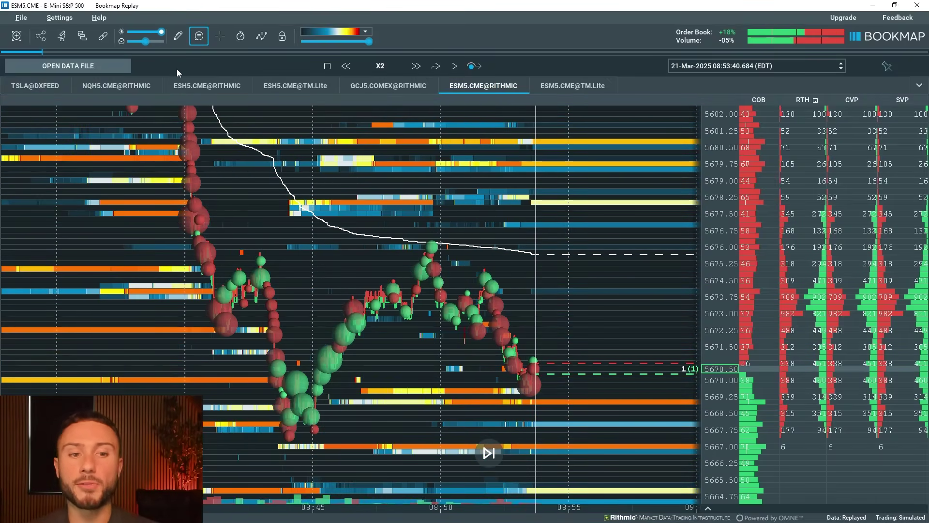
mouse_move(185, 137)
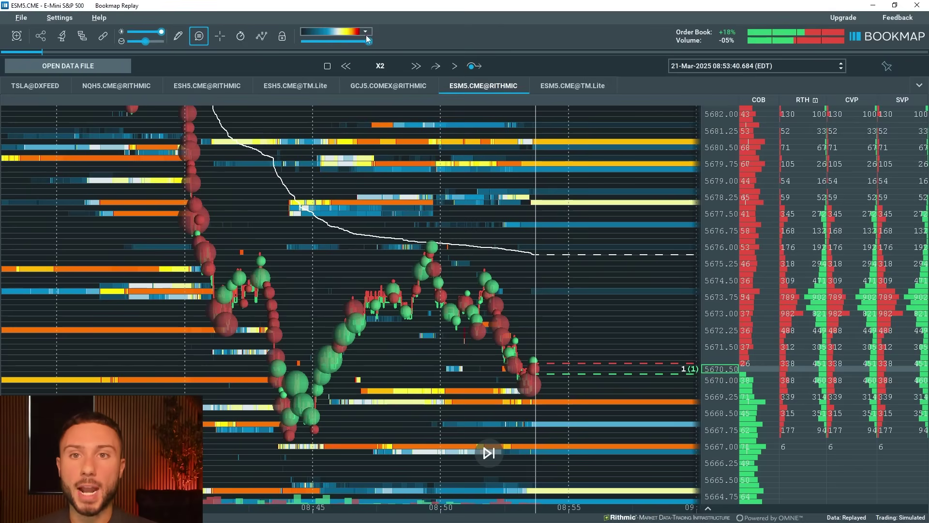
click(363, 59)
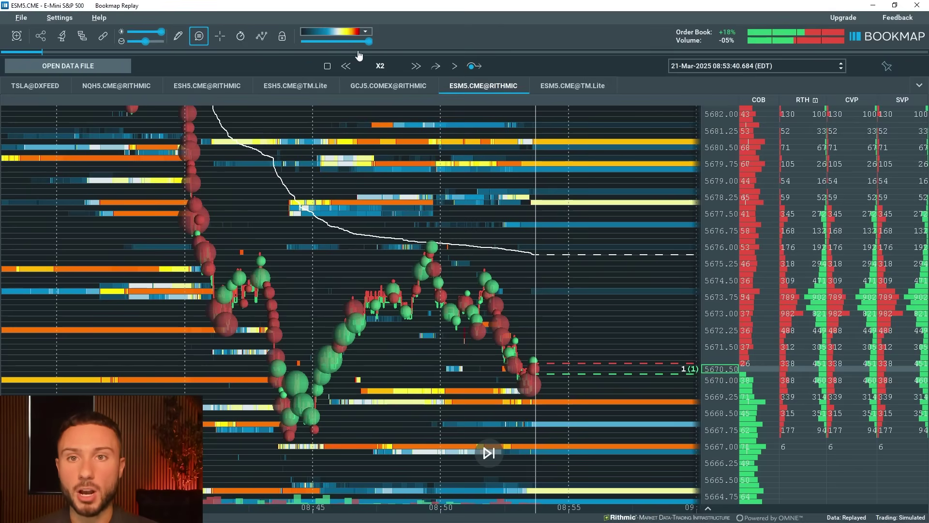
mouse_move(368, 40)
mouse_down()
mouse_move(334, 38)
mouse_move(373, 48)
mouse_up()
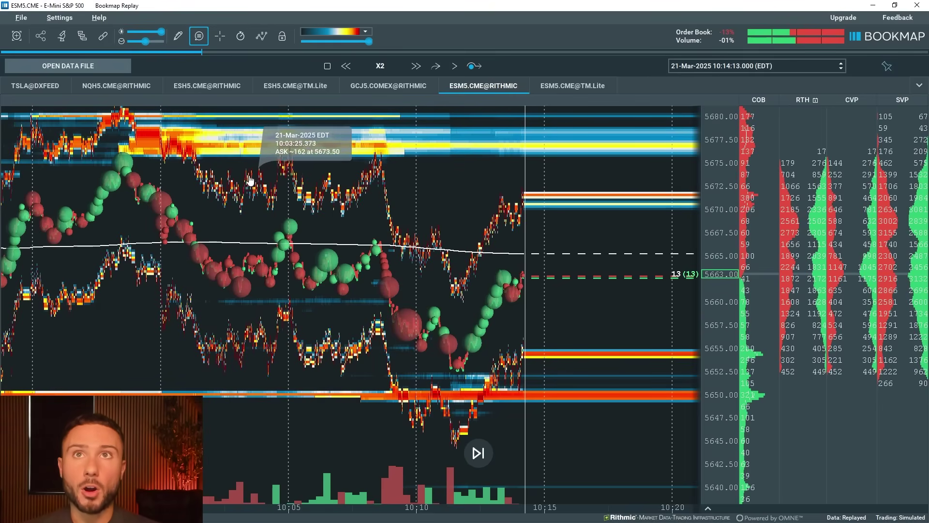
Examine the ESM5.CME@RITHMIC heatmap and volume bubbles around 10:05 to 10:14 at several time and price scales.
drag(371, 232, 402, 241)
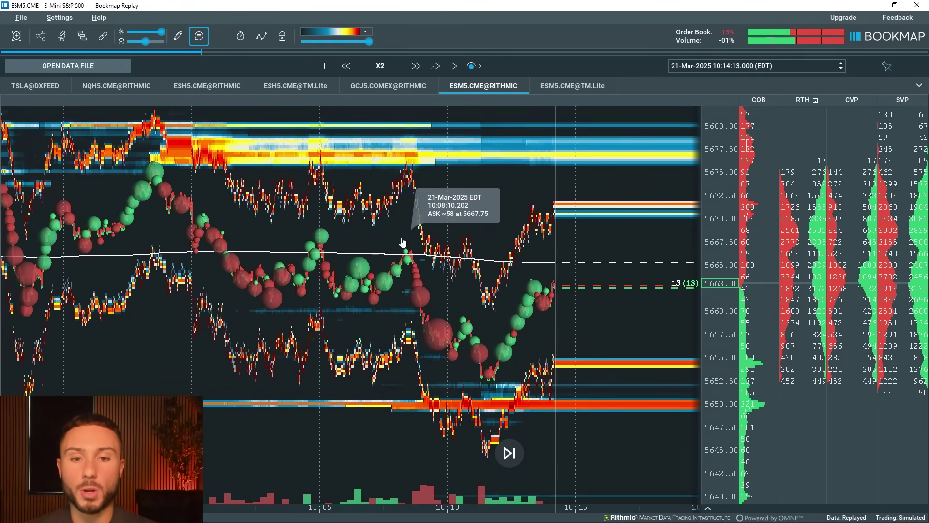
scroll(523, 263, up, 3)
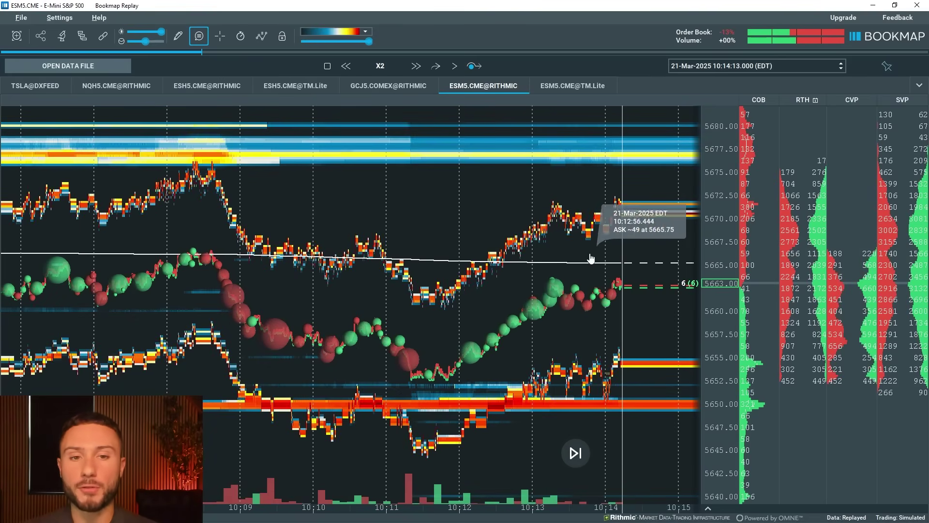
drag(712, 257, 714, 238)
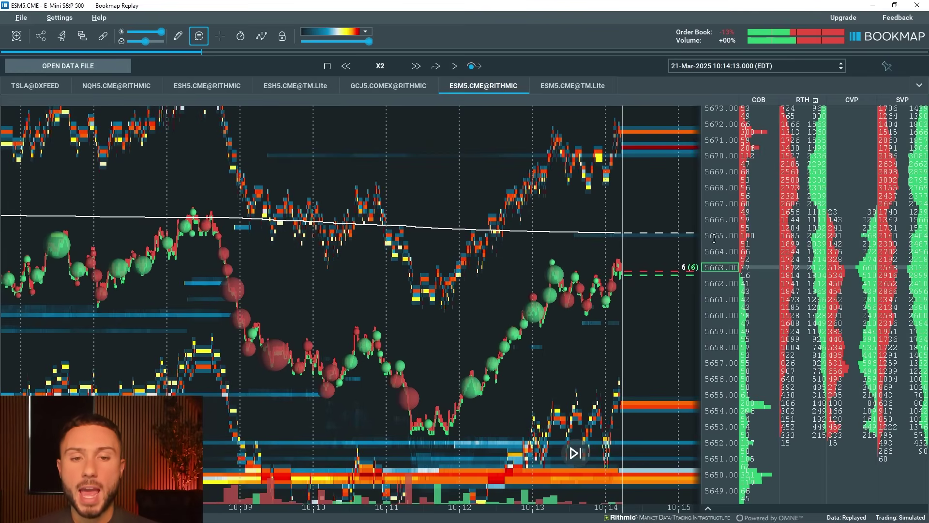
scroll(649, 232, up, 3)
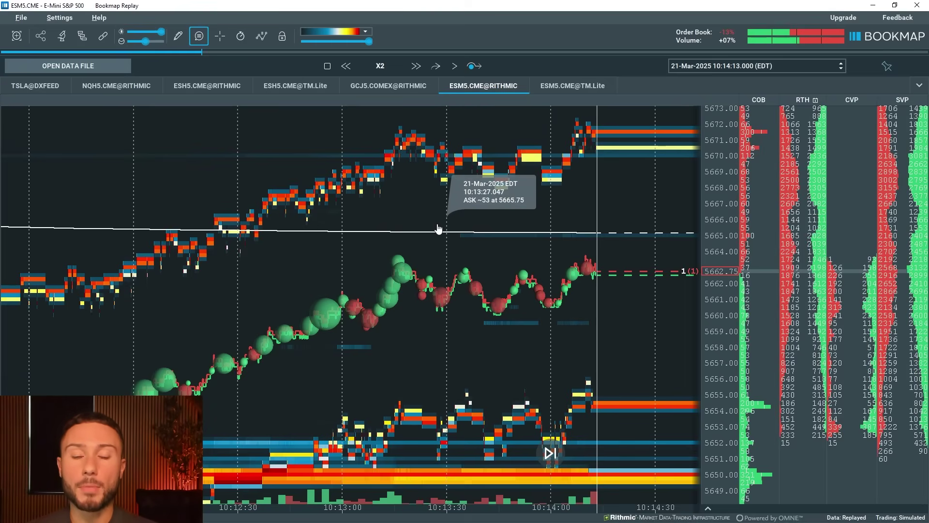
scroll(376, 255, down, 3)
scroll(189, 329, down, 4)
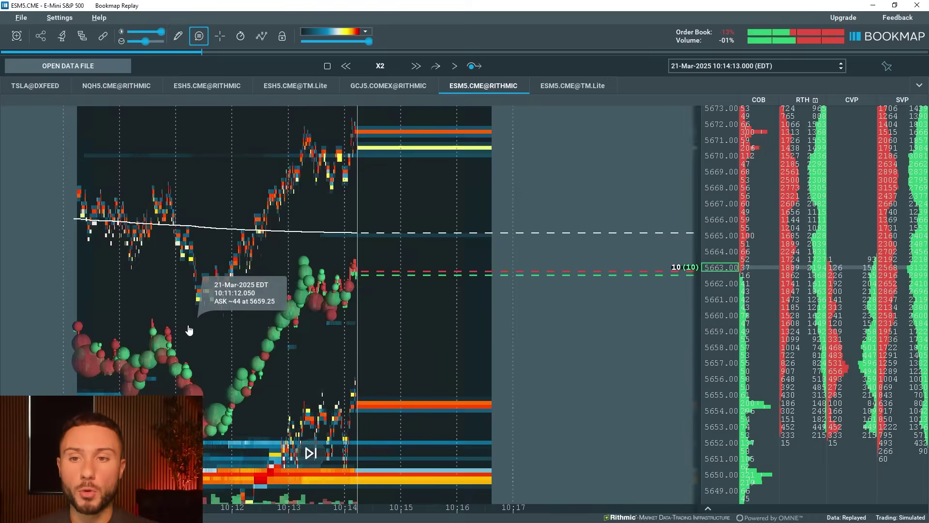
drag(189, 330, 630, 329)
scroll(730, 246, down, 4)
drag(581, 247, 569, 258)
click(80, 37)
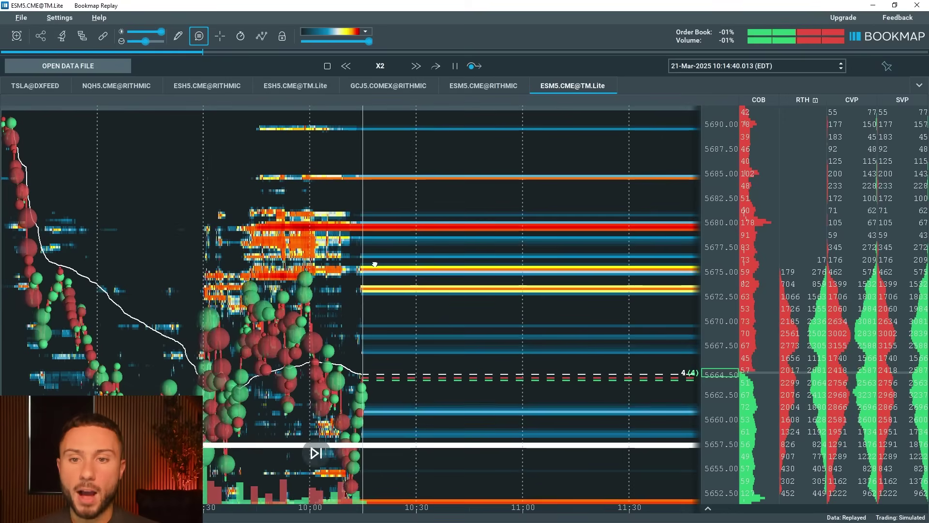
drag(324, 333, 351, 245)
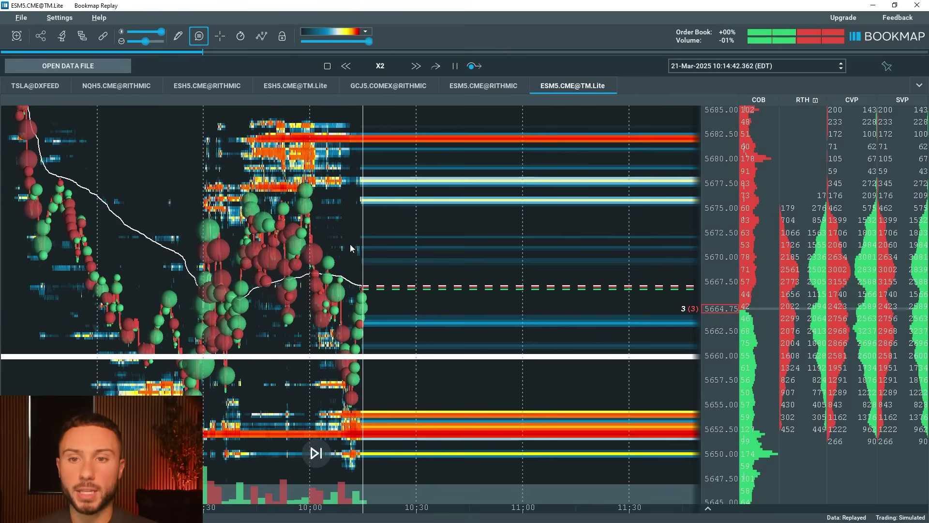
scroll(329, 273, up, 3)
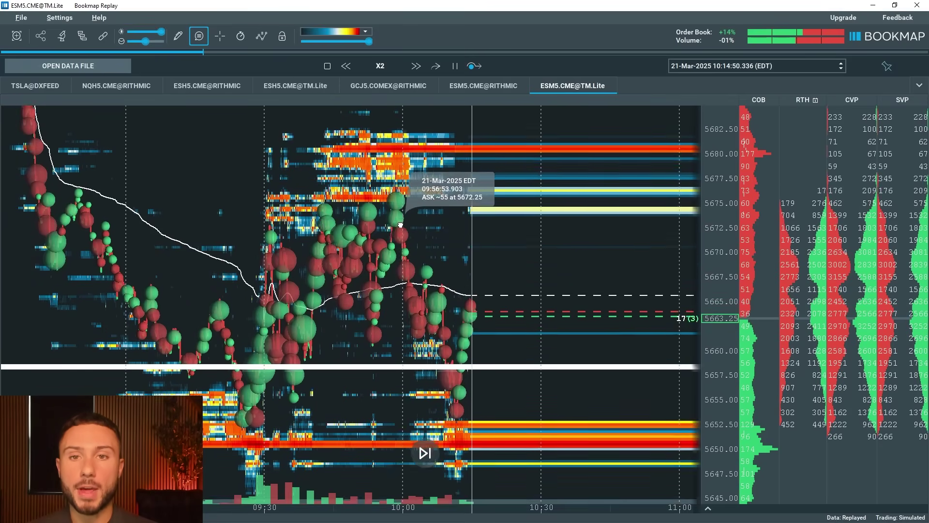
click(470, 86)
scroll(202, 284, down, 5)
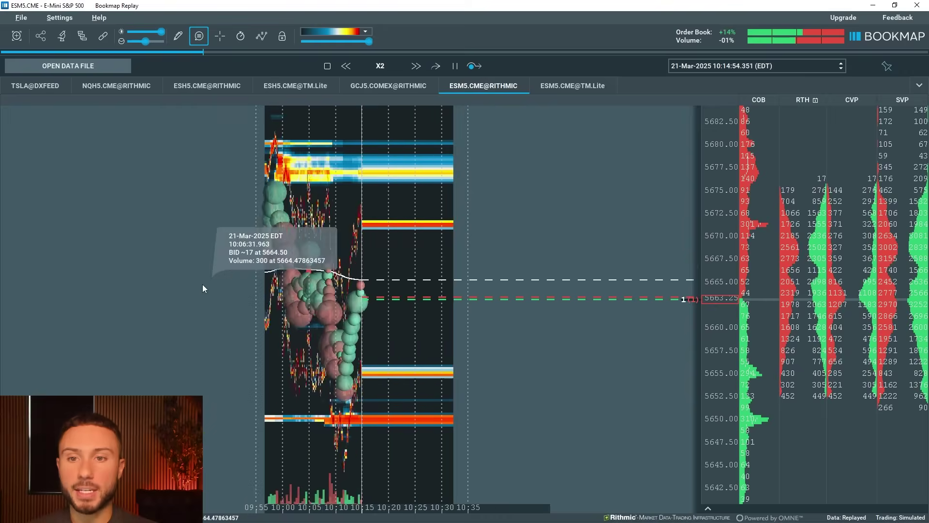
scroll(334, 313, up, 2)
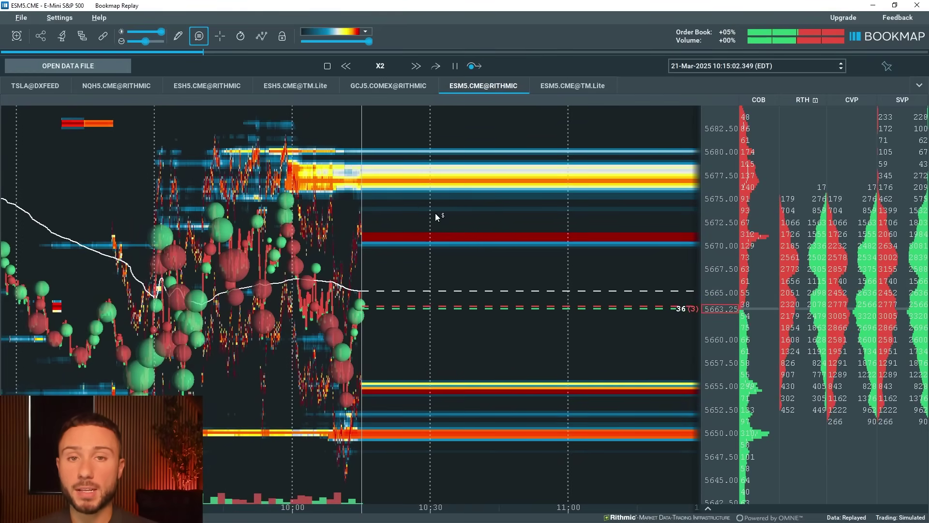
click(567, 88)
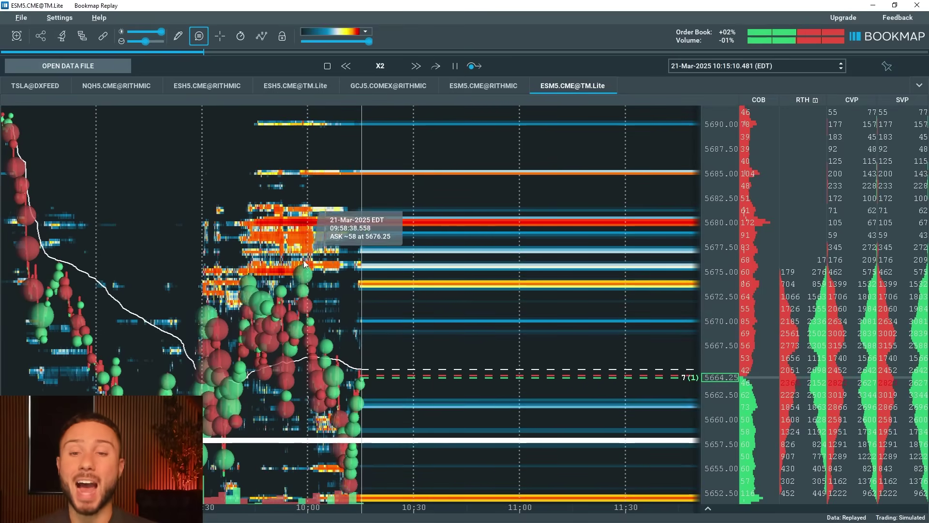
scroll(350, 355, up, 2)
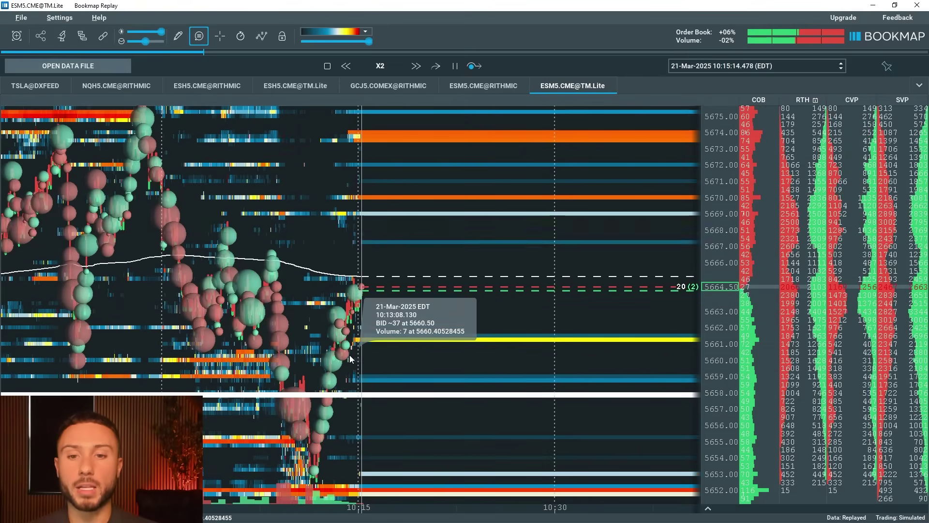
scroll(349, 355, up, 2)
scroll(349, 355, up, 1)
scroll(342, 344, down, 2)
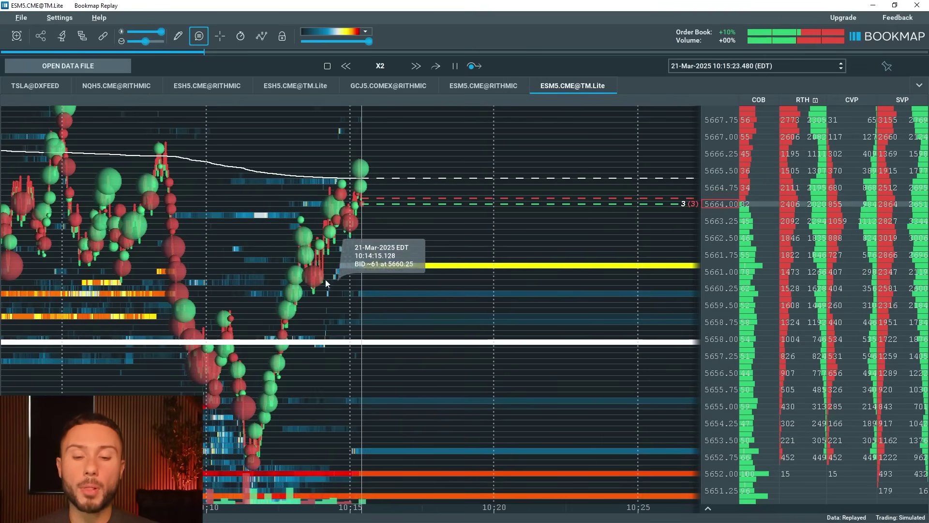
drag(550, 224, 563, 246)
scroll(717, 224, down, 2)
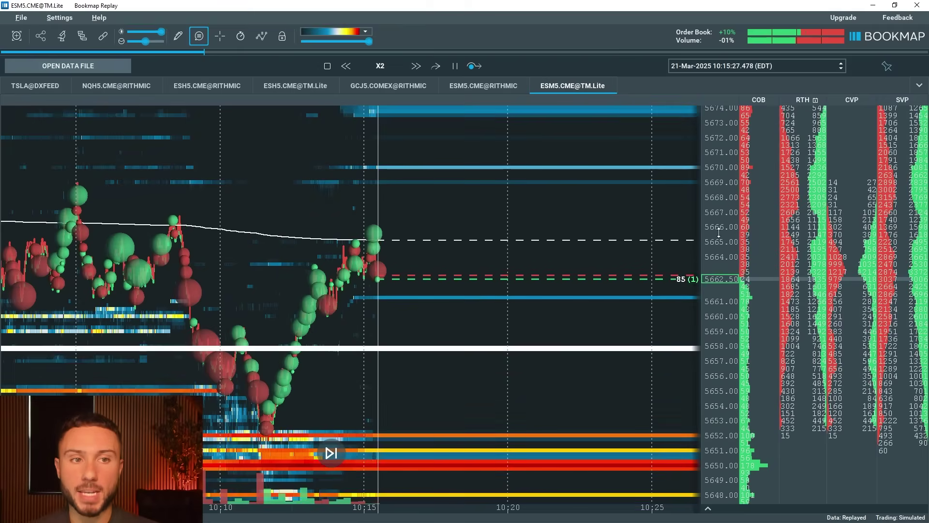
drag(317, 257, 519, 257)
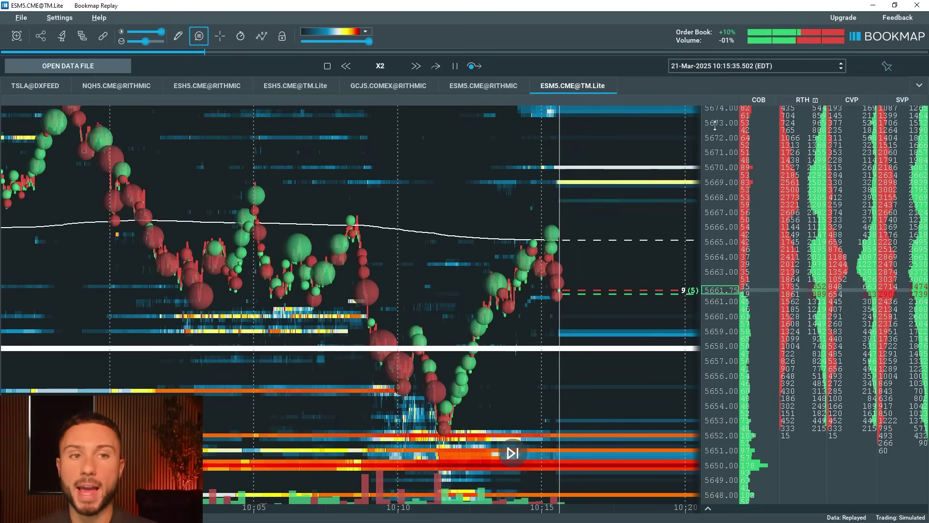
Review the scheduled reset configuration of the RTH session-accumulated volume profile column and close it.
right_click(807, 104)
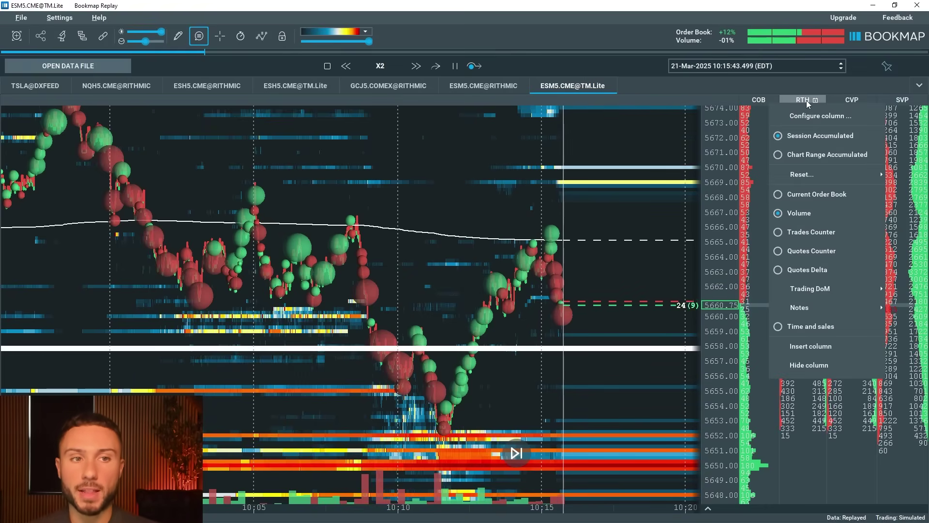
click(816, 137)
mouse_move(803, 179)
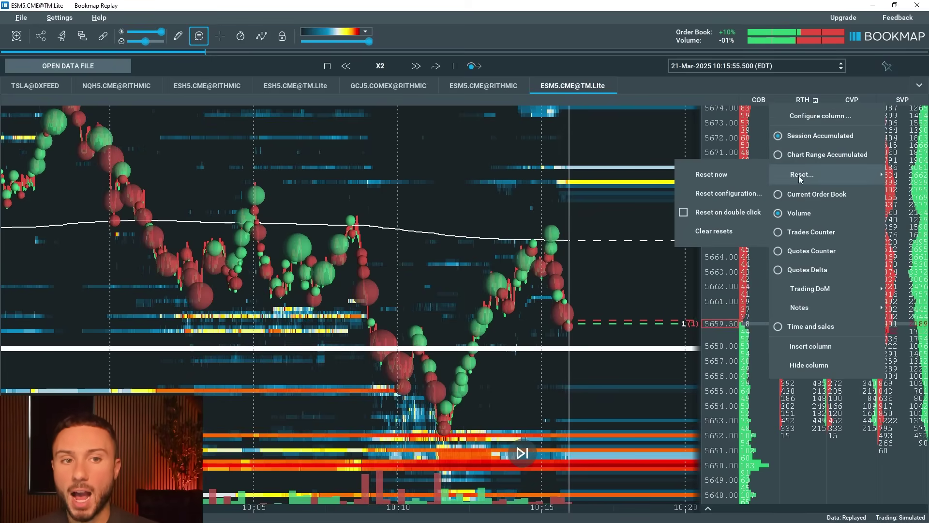
click(728, 194)
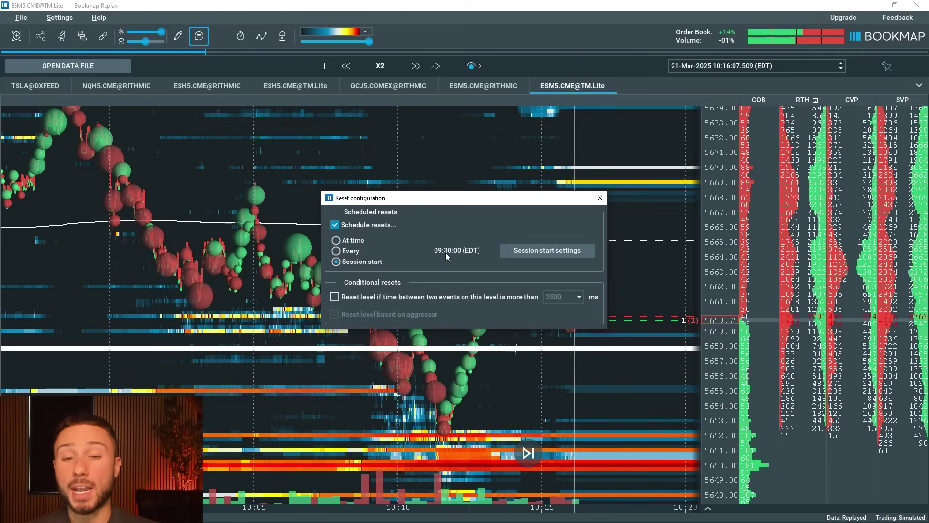
click(600, 199)
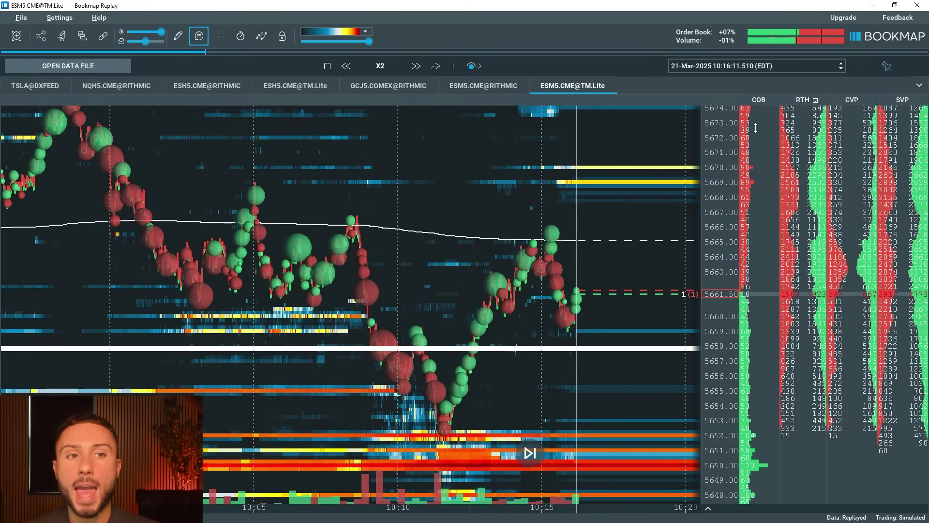
Review the visual and style options in the RTH column's configuration and close it.
right_click(805, 103)
click(851, 355)
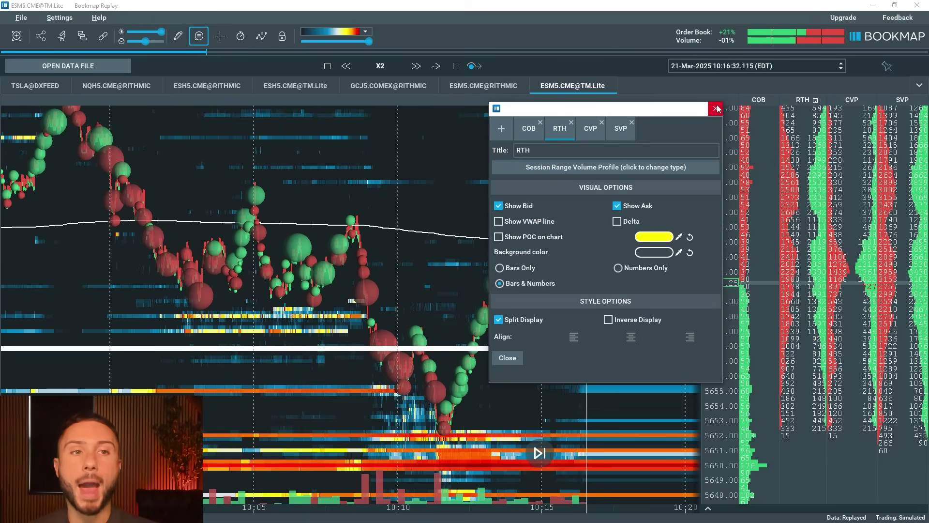
click(716, 108)
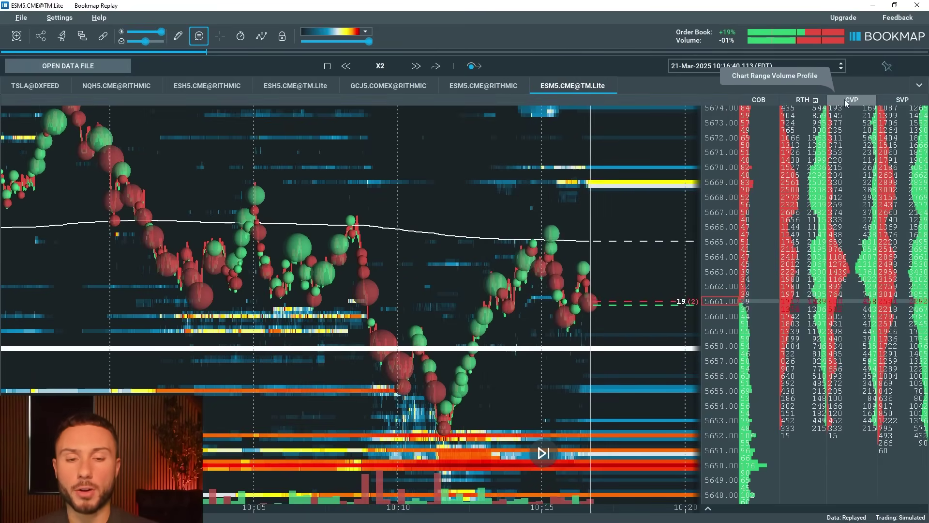
Examine how the CVP chart range volume profile responds to different visible time ranges, and check the SVP column's options.
scroll(657, 267, up, 3)
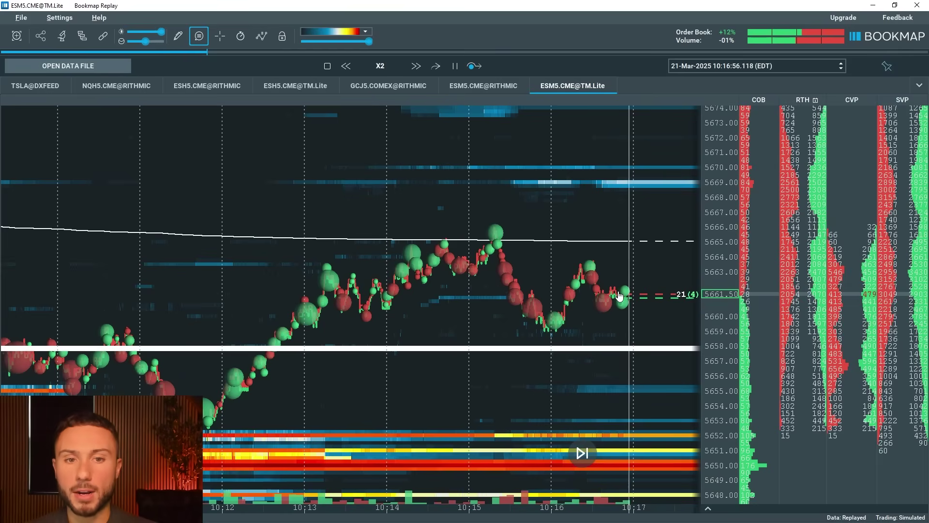
scroll(619, 295, down, 4)
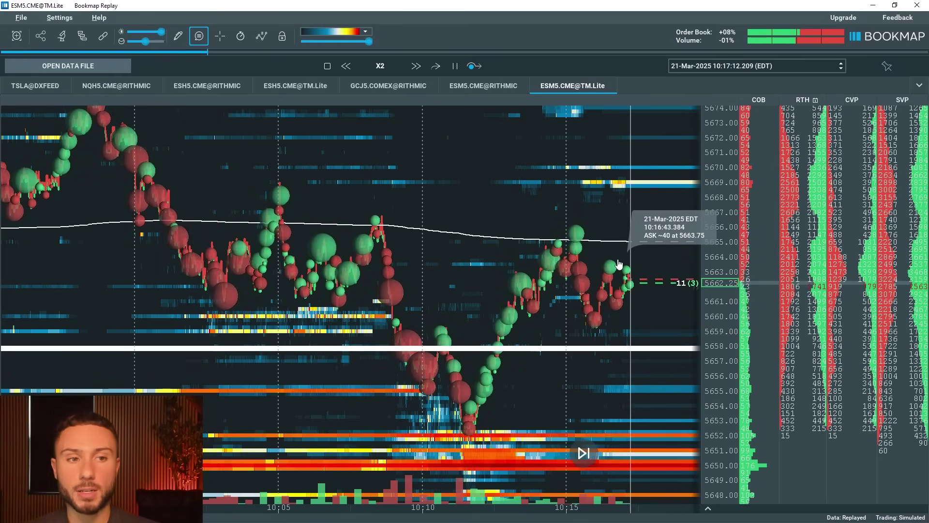
scroll(618, 264, up, 3)
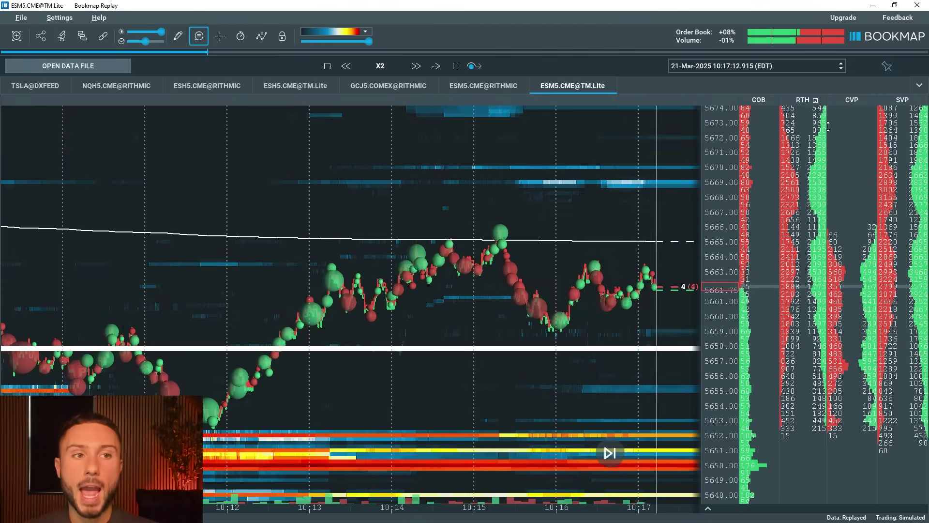
right_click(904, 105)
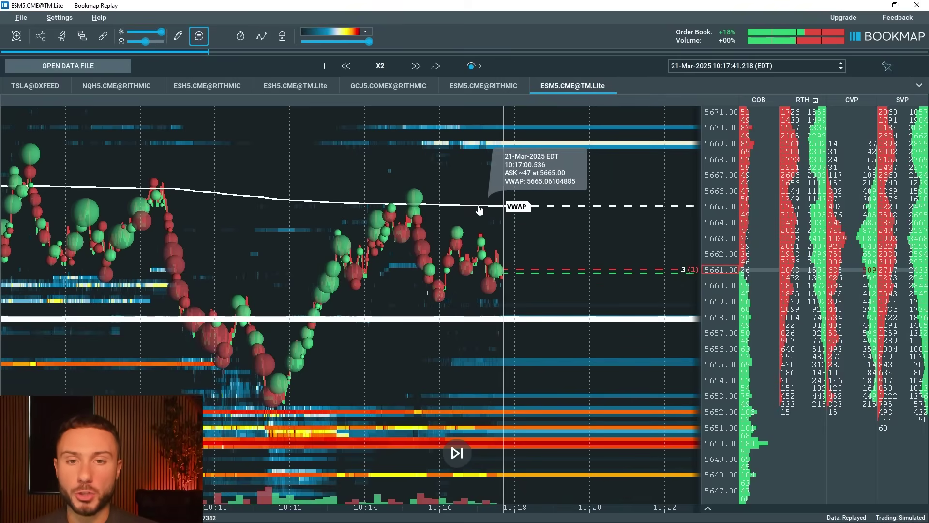
Enable the DOM Pro add-on for ESM5.CME@RITHMIC and restore the main window to fit beside the DOM ladder.
click(479, 88)
click(83, 38)
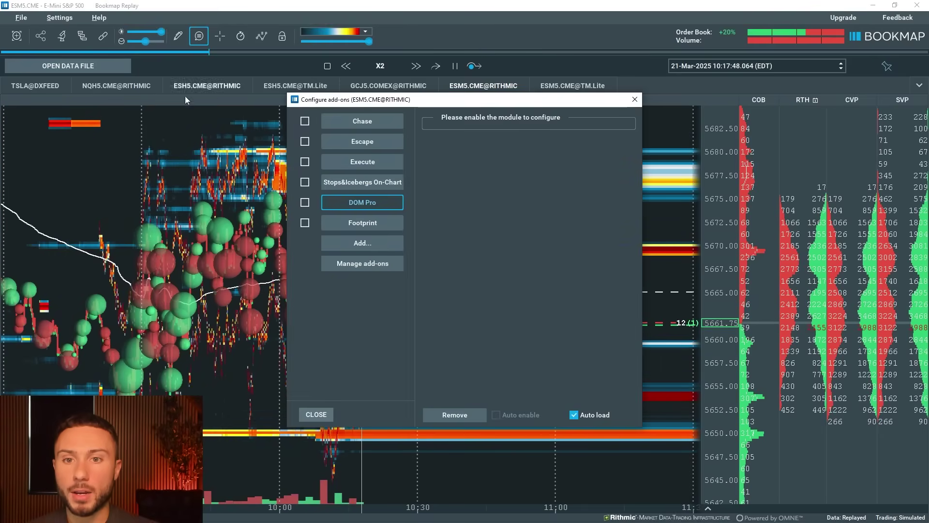
click(305, 202)
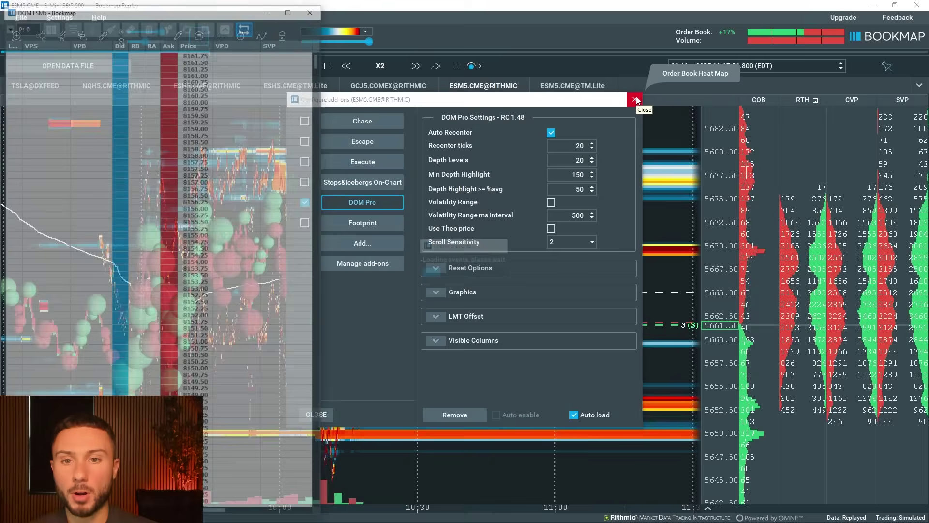
click(635, 99)
click(451, 10)
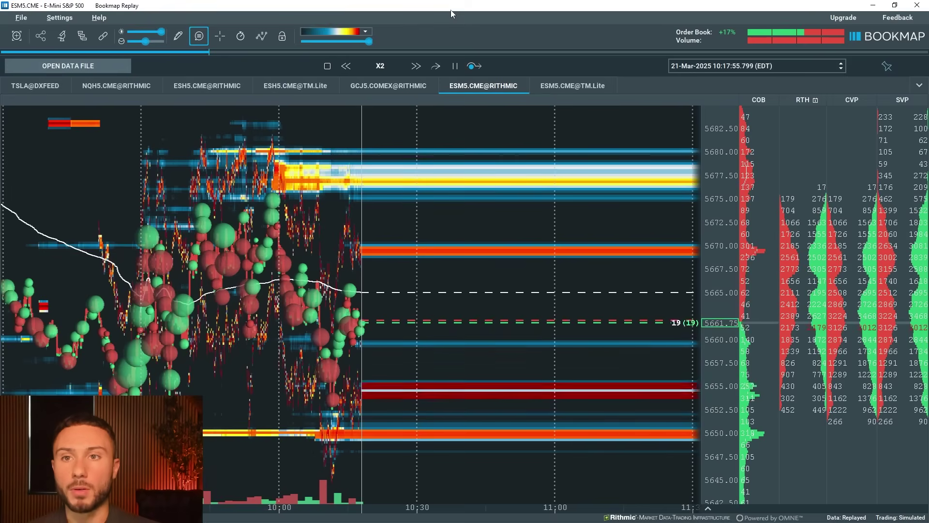
double_click(451, 10)
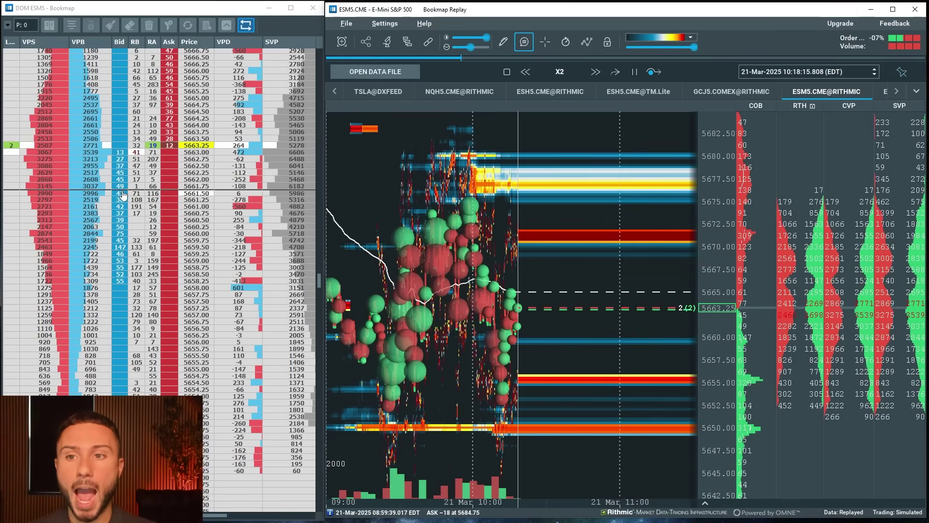
Examine the DOM ladder's volume columns and the Visible Columns settings of DOM Pro, and close the add-on configuration.
scroll(148, 188, up, 6)
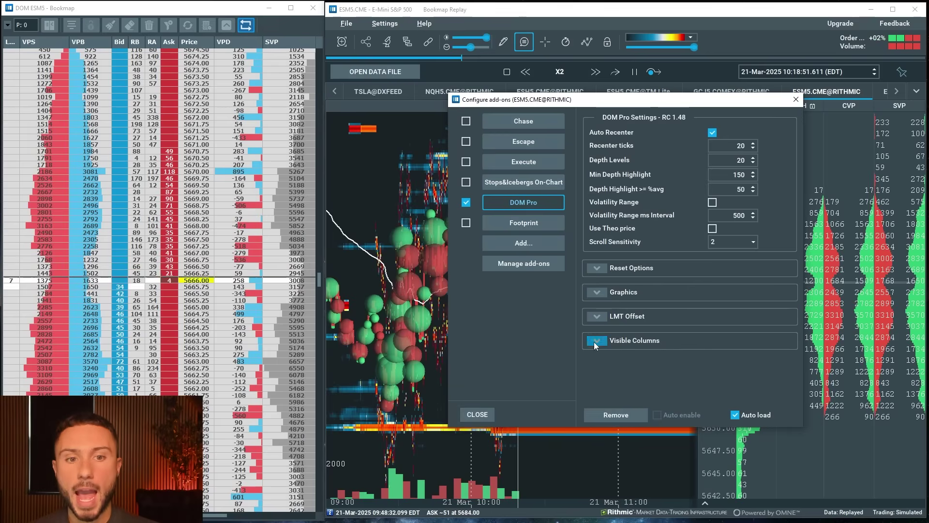
click(594, 342)
drag(608, 95, 550, 50)
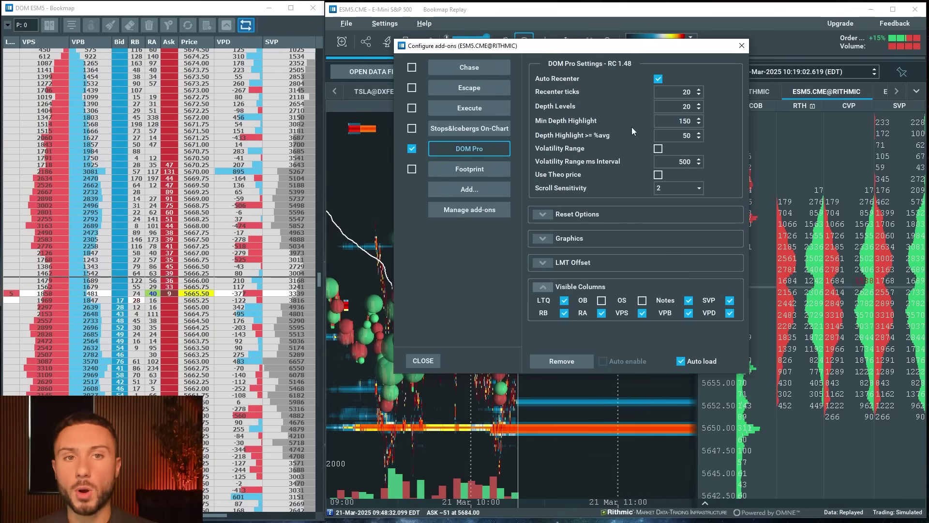
click(739, 48)
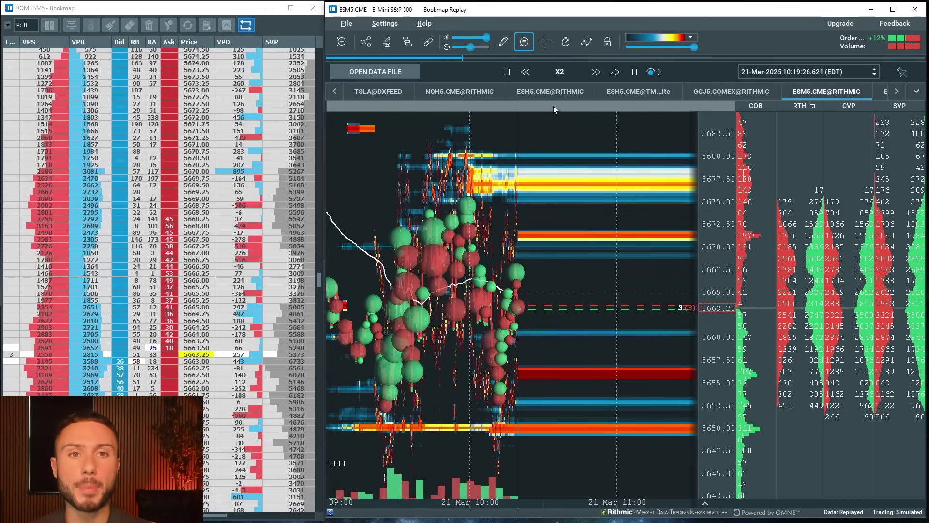
Slow down the ESM5.CME@RITHMIC replay and look over the chart at a different zoom level.
click(526, 71)
scroll(191, 295, down, 3)
scroll(192, 294, down, 3)
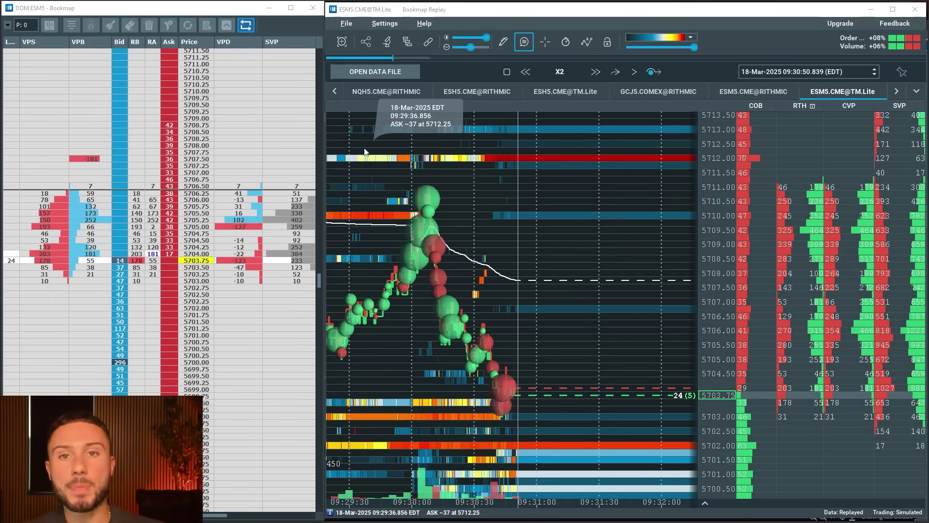
Browse the recorded BMF replay files in the Feeds folder by date, then cancel without opening one.
click(374, 73)
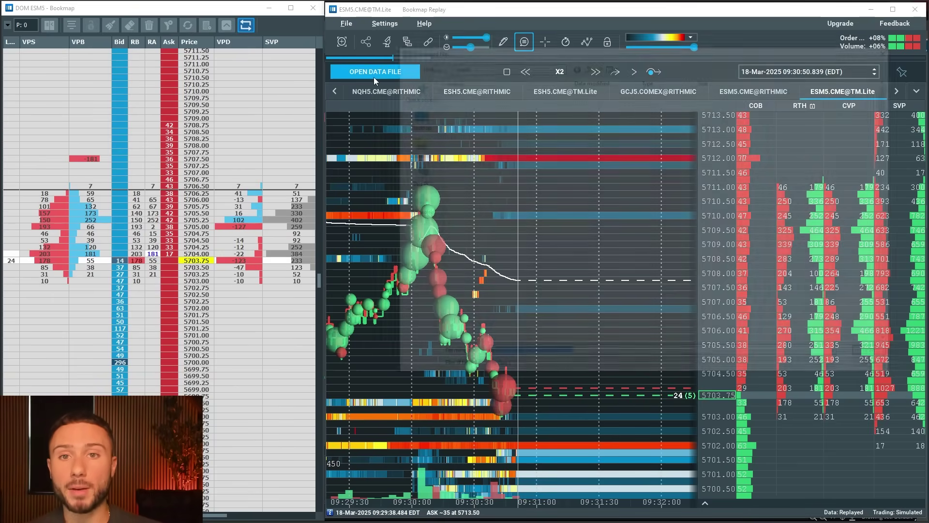
scroll(585, 140, down, 15)
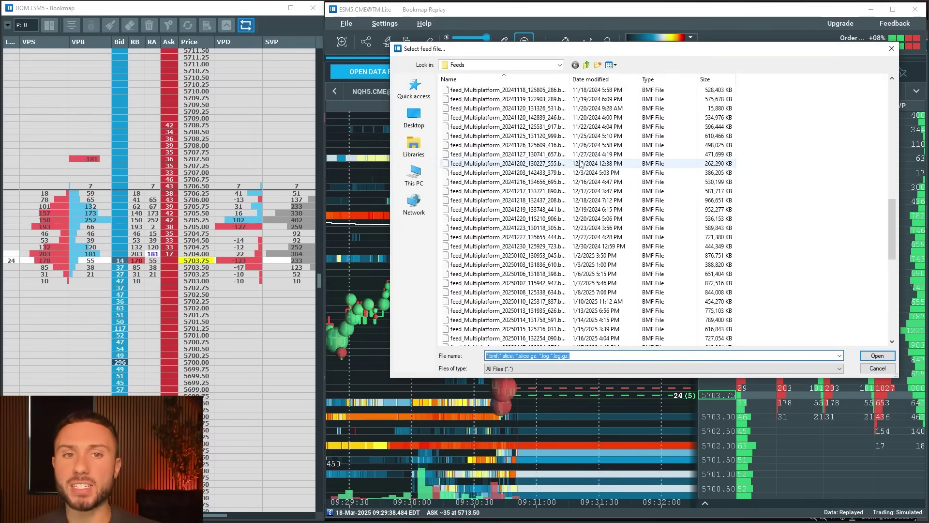
scroll(581, 163, up, 2)
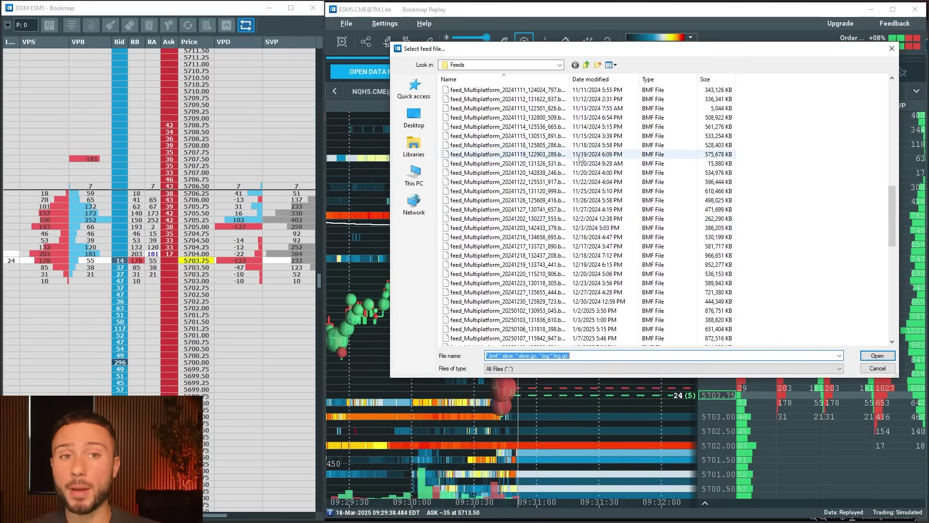
scroll(582, 154, down, 5)
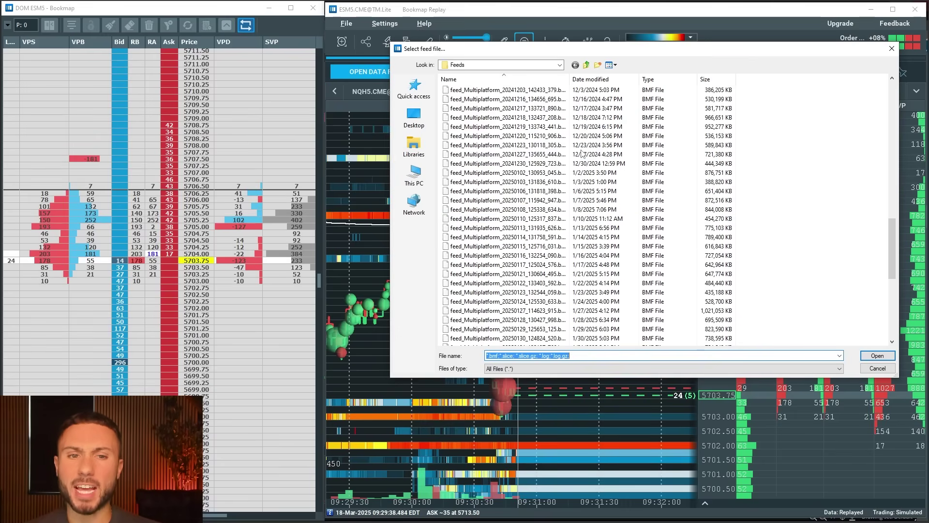
click(595, 174)
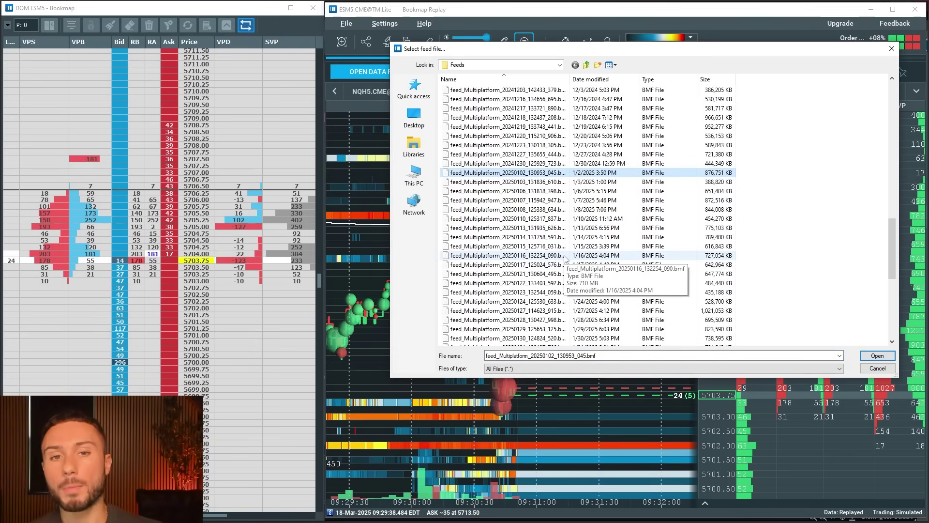
scroll(741, 309, down, 7)
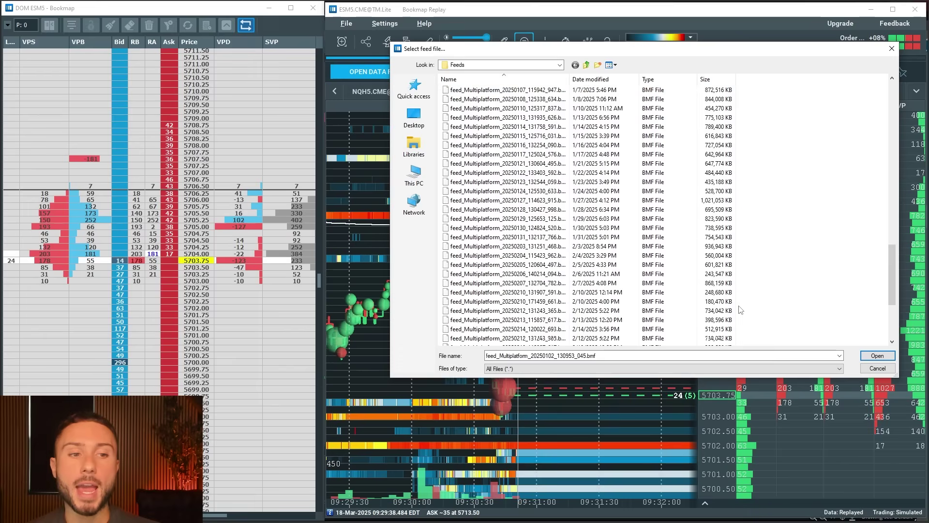
scroll(741, 310, down, 2)
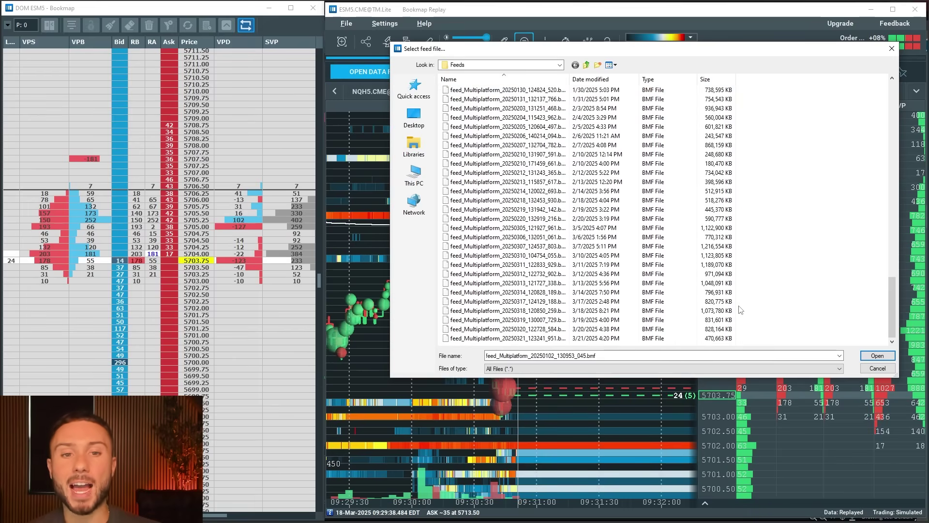
click(892, 369)
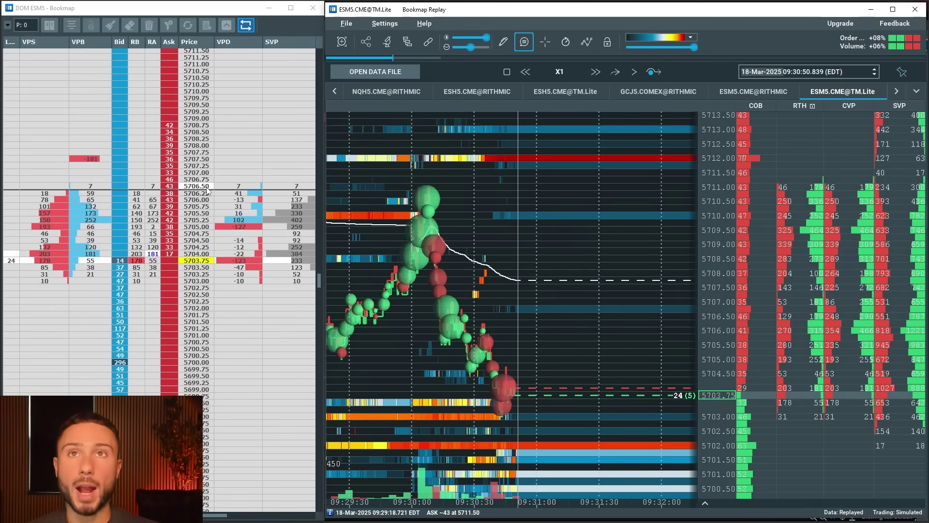
click(635, 73)
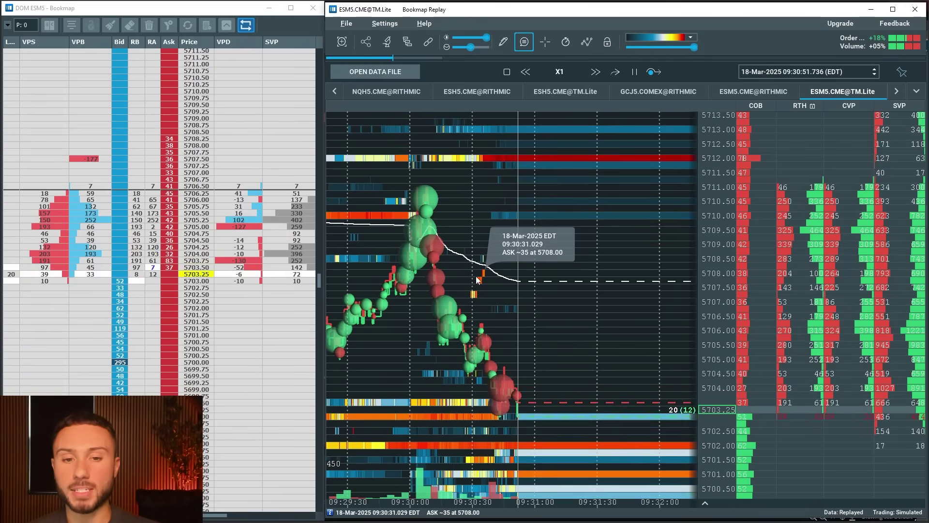
scroll(482, 292, down, 3)
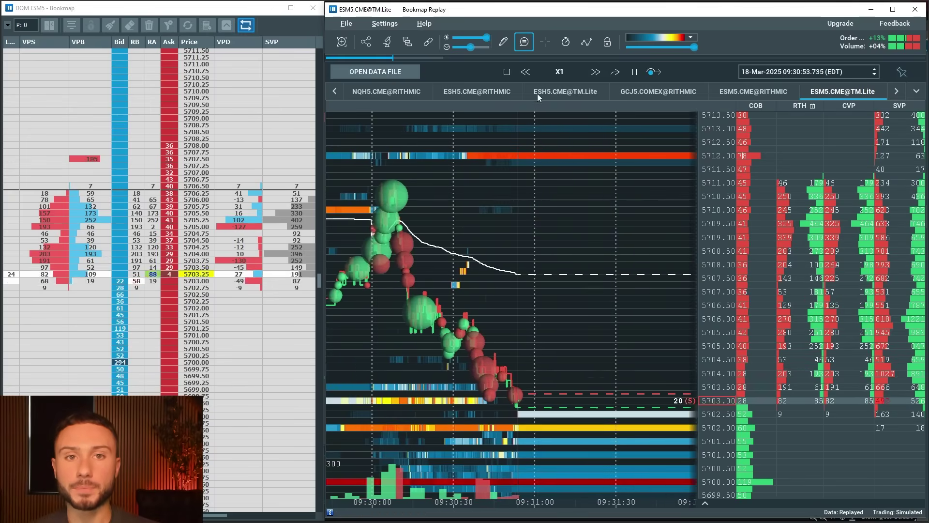
click(595, 73)
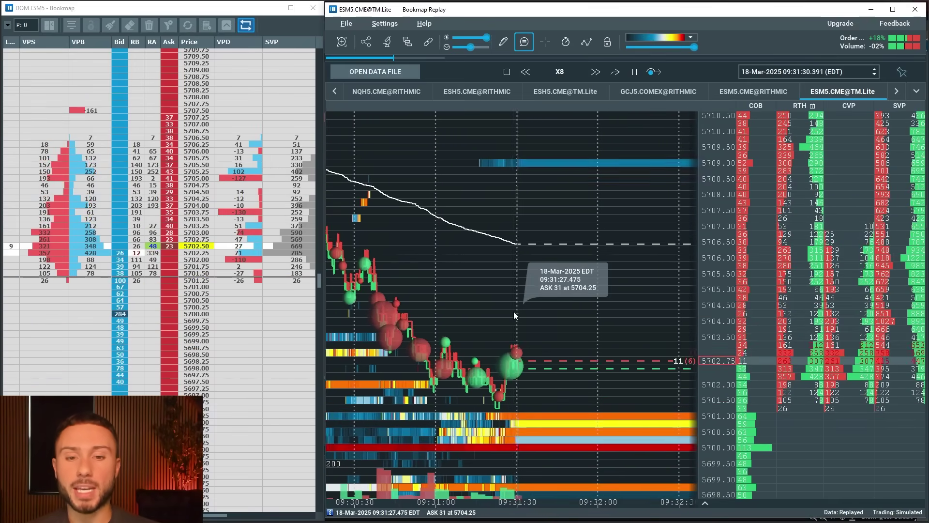
scroll(514, 312, down, 2)
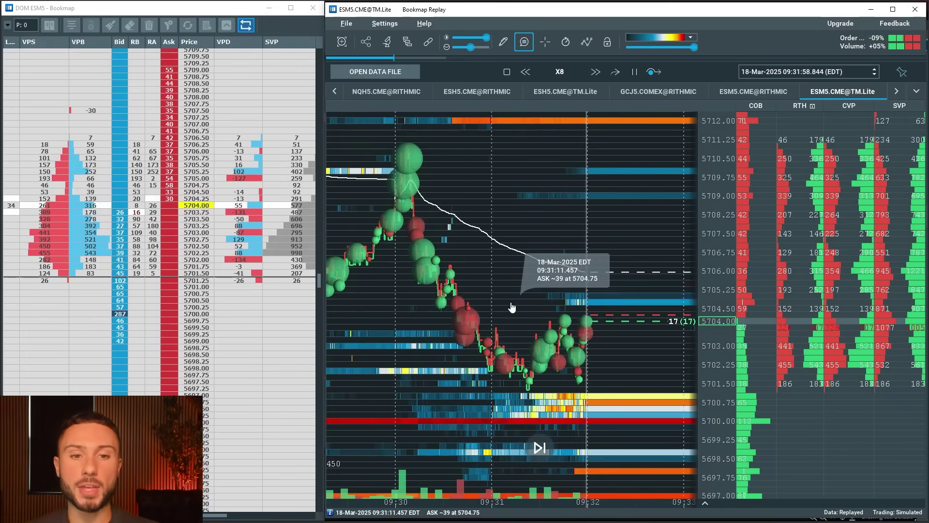
click(638, 72)
mouse_move(422, 274)
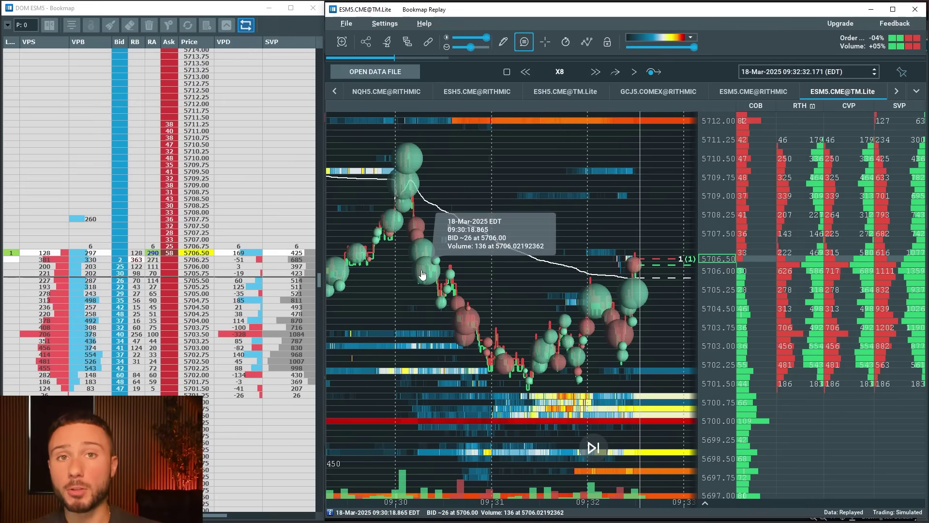
mouse_move(525, 346)
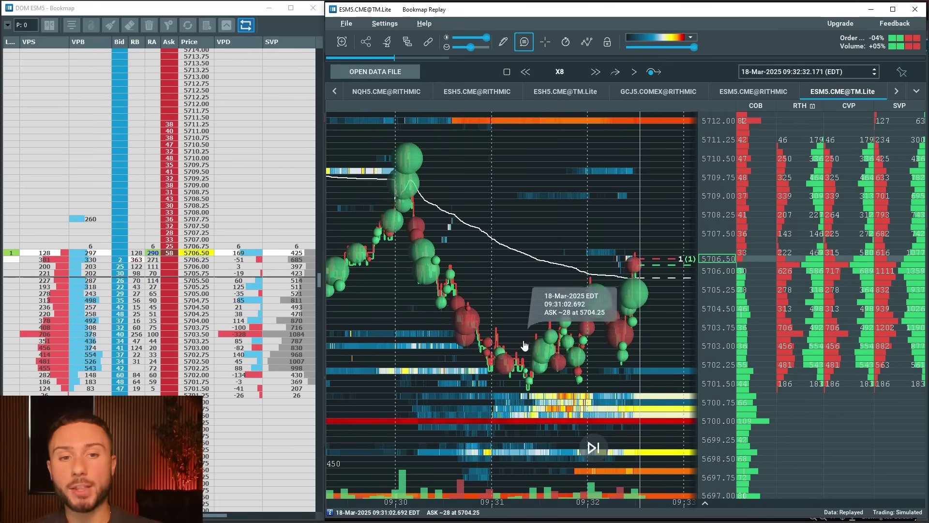
click(588, 454)
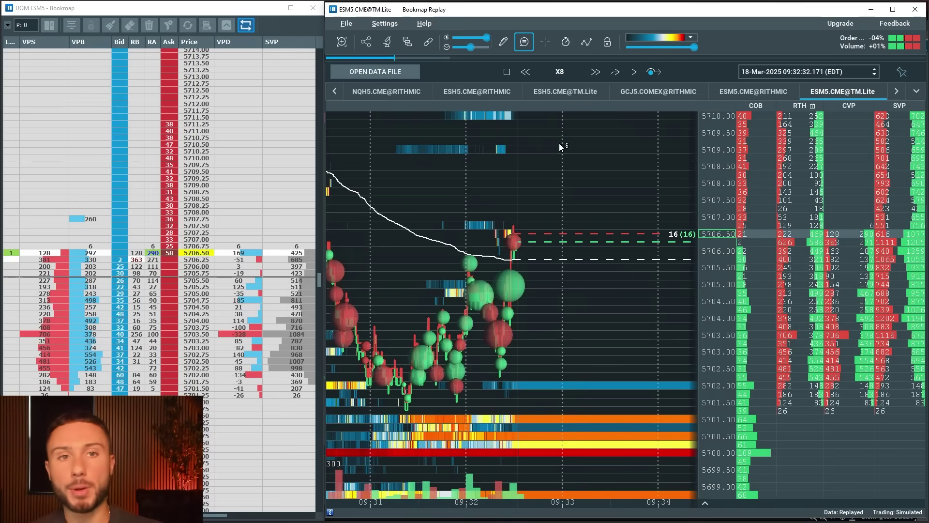
click(634, 70)
scroll(553, 271, down, 3)
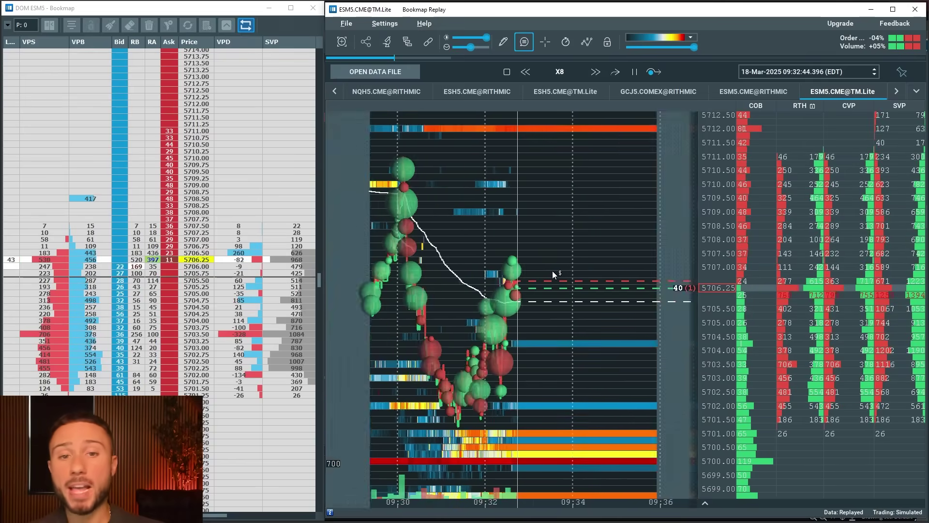
scroll(553, 271, down, 1)
scroll(239, 323, down, 1)
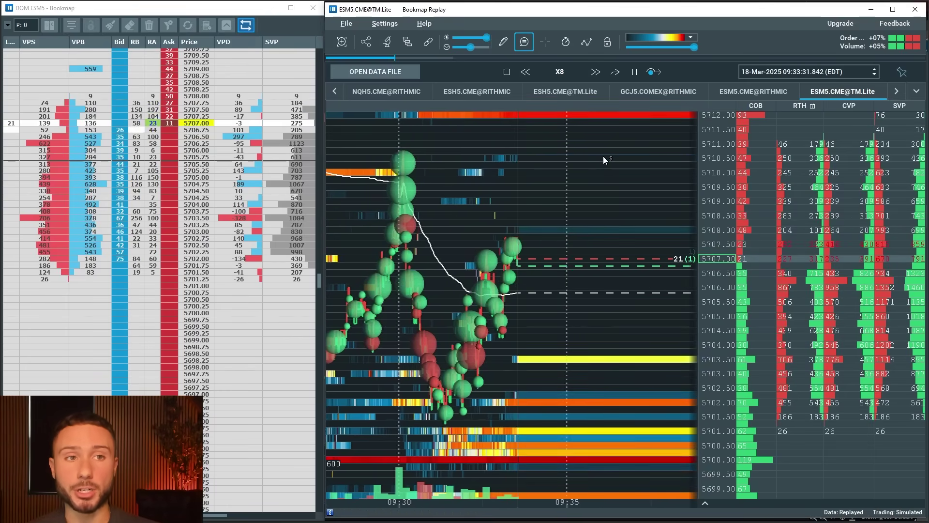
scroll(499, 310, down, 2)
drag(486, 346, 504, 314)
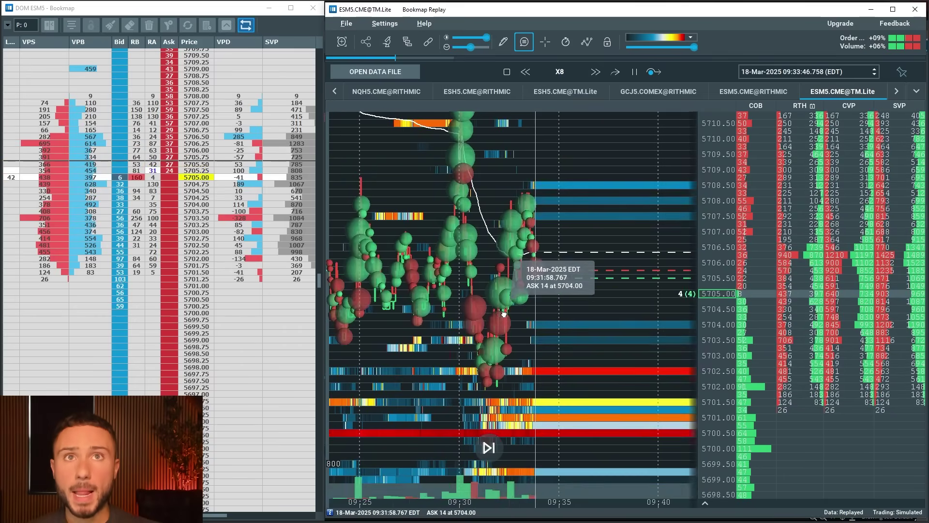
scroll(501, 314, up, 2)
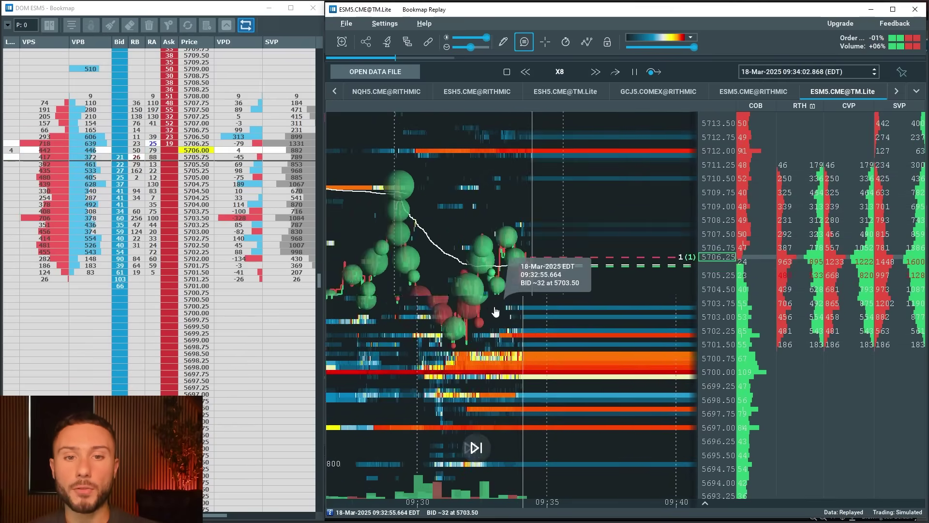
scroll(496, 312, up, 2)
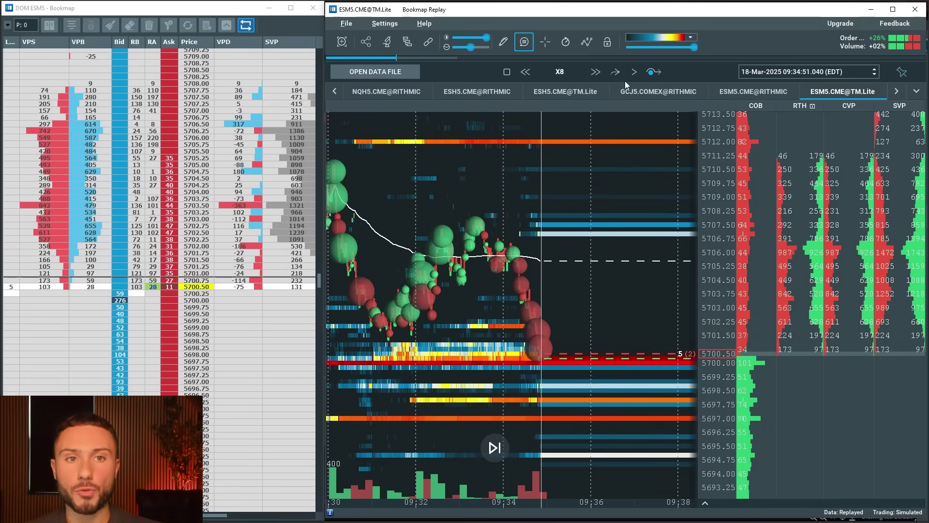
Play the replay on to about 09:35:25, pause it, and examine the large resting bid at 5697.50 on the DOM ladder.
click(635, 72)
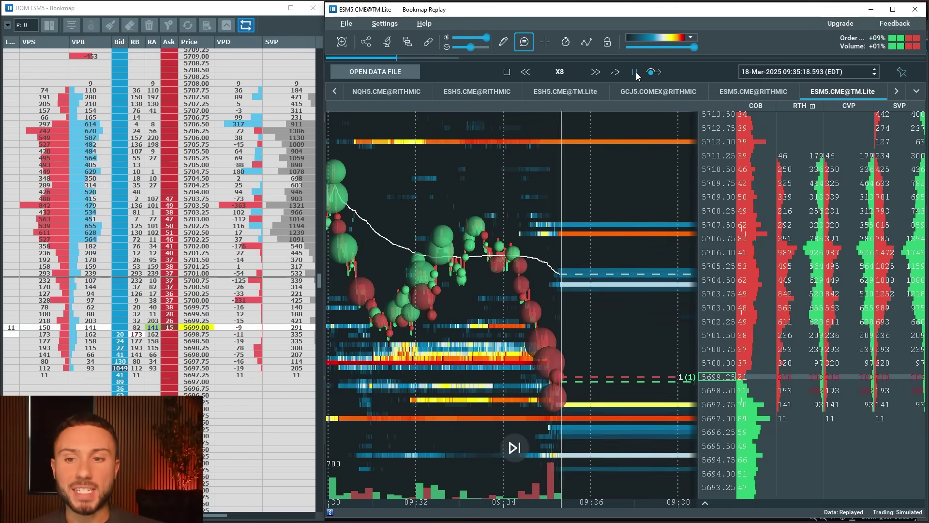
click(635, 73)
scroll(110, 345, down, 4)
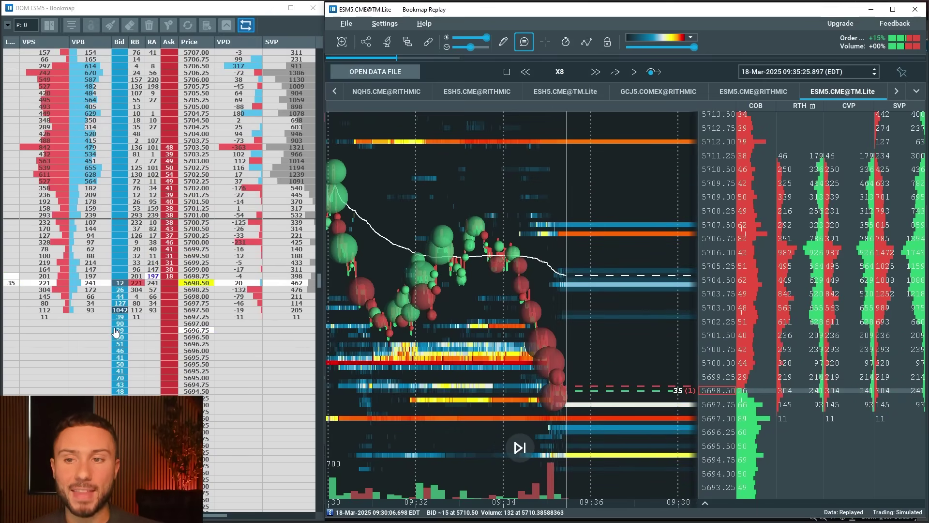
drag(474, 365, 485, 333)
scroll(133, 279, down, 1)
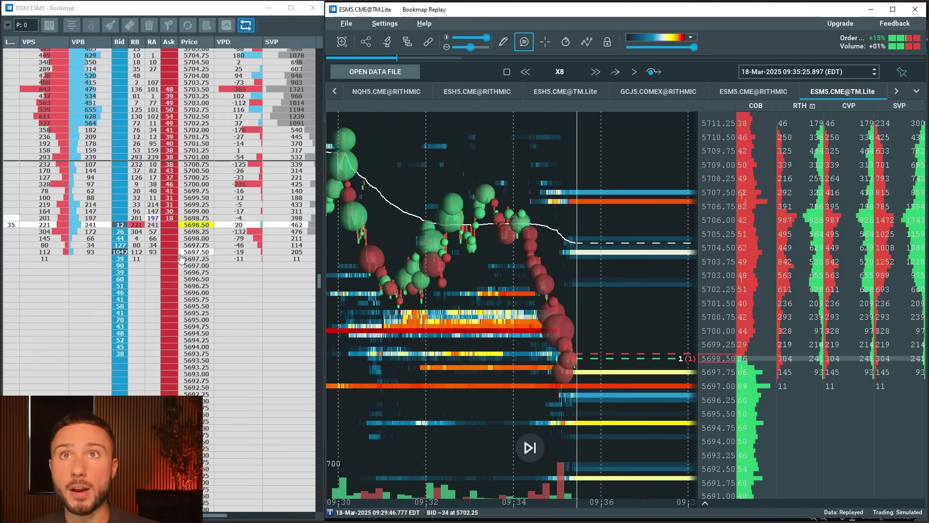
Switch to the ESM5.CME@RITHMIC chart and examine the heatmap liquidity at 5697.50 around 09:35:20.
click(753, 92)
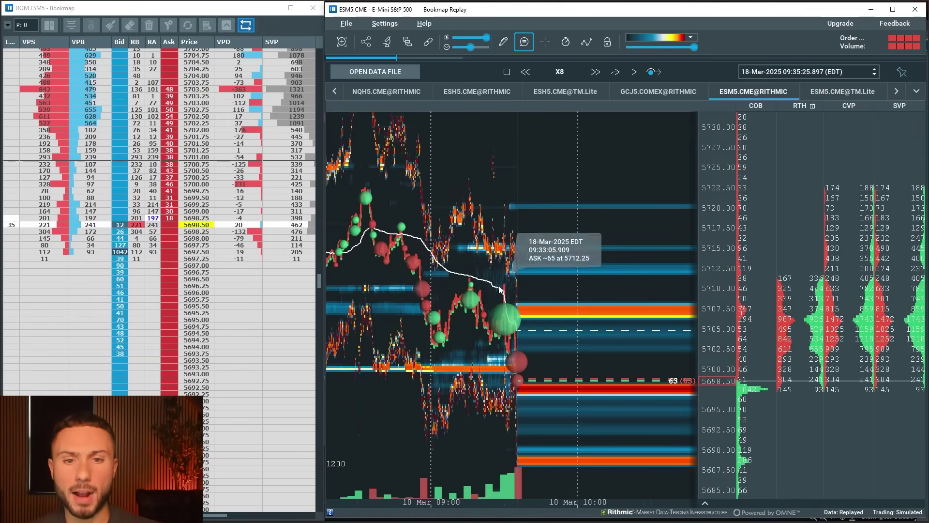
scroll(521, 347, up, 5)
drag(702, 296, 734, 255)
drag(452, 379, 483, 376)
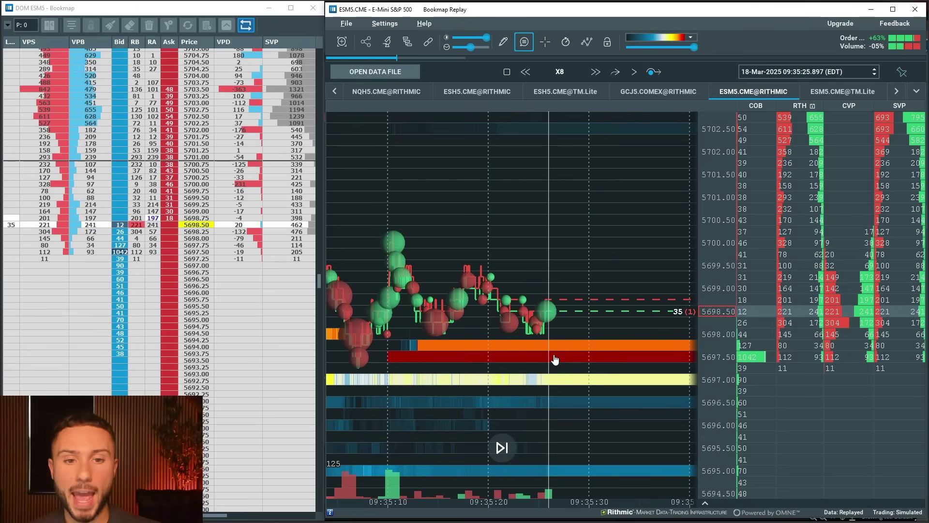
mouse_move(523, 360)
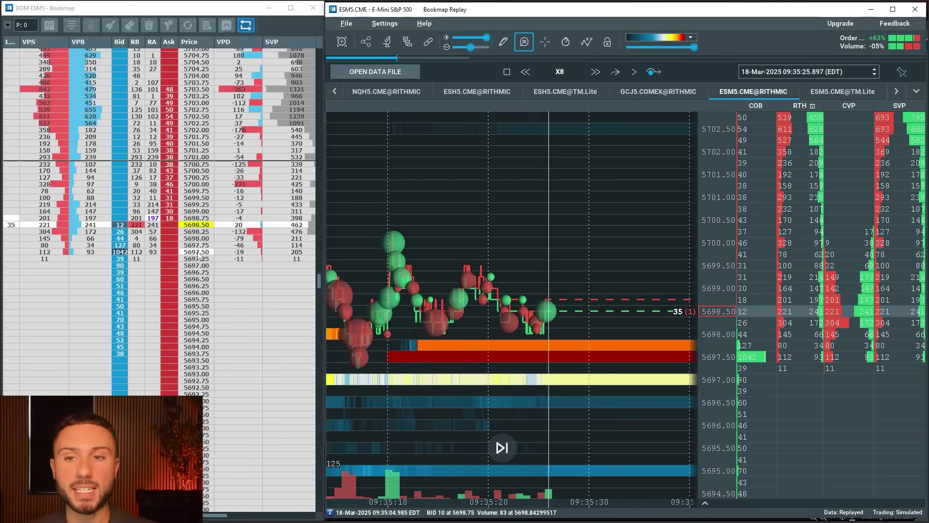
Play the replay at X2 to about 09:35:34, pause it, and examine the large sell bubble at 5697.50 down to sub-millisecond detail.
click(635, 72)
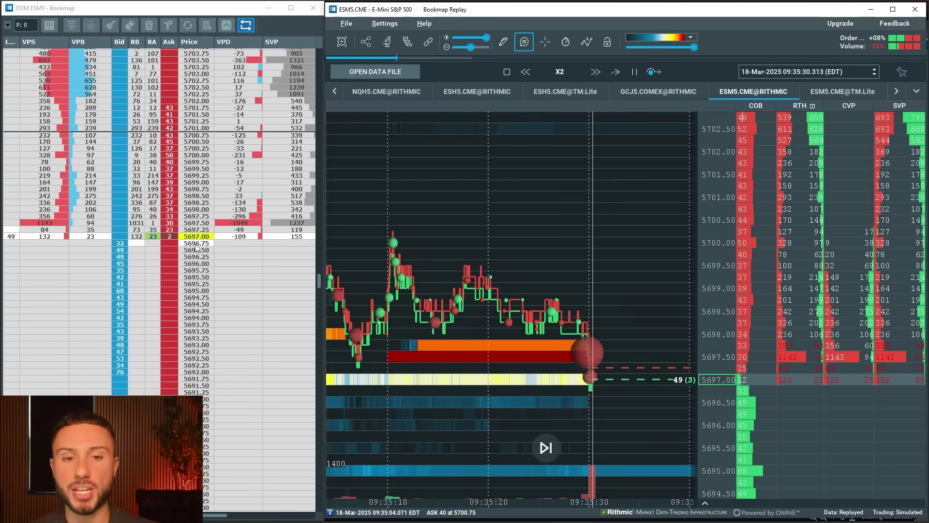
click(635, 73)
mouse_move(588, 354)
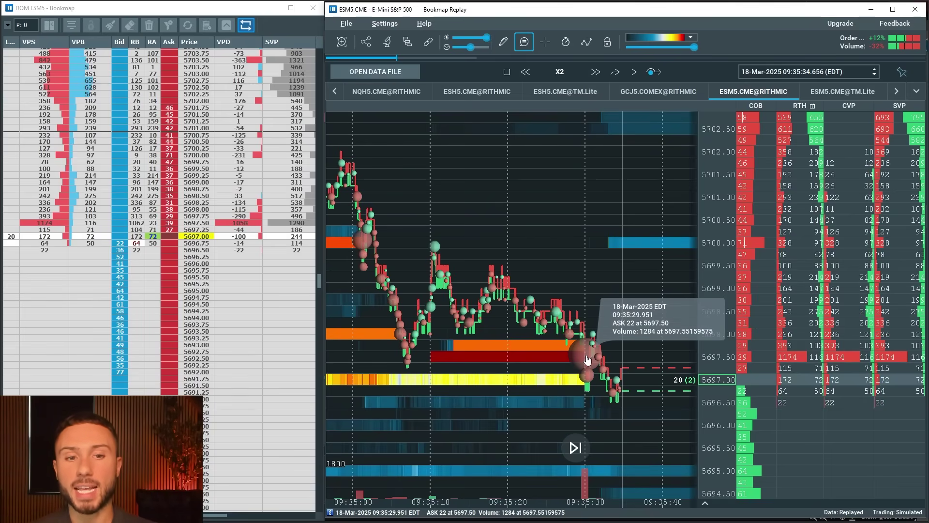
scroll(588, 358, up, 10)
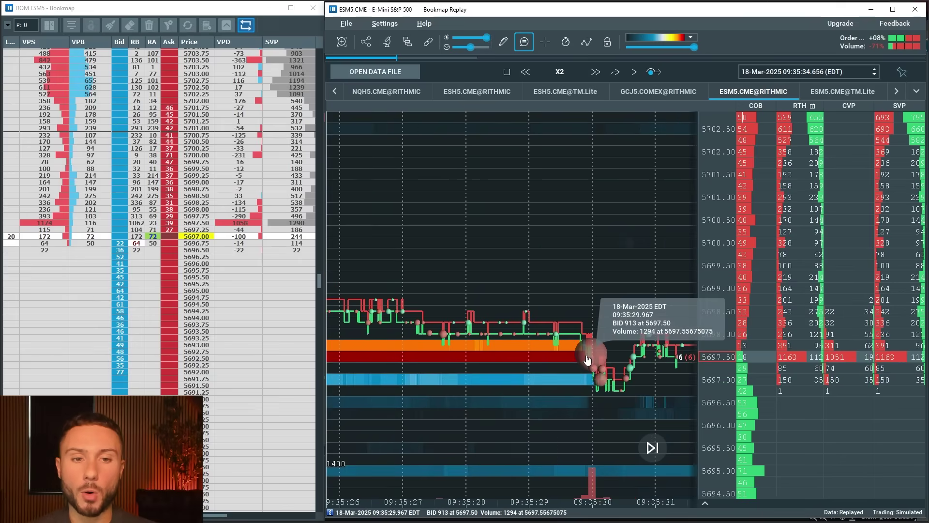
scroll(588, 358, up, 3)
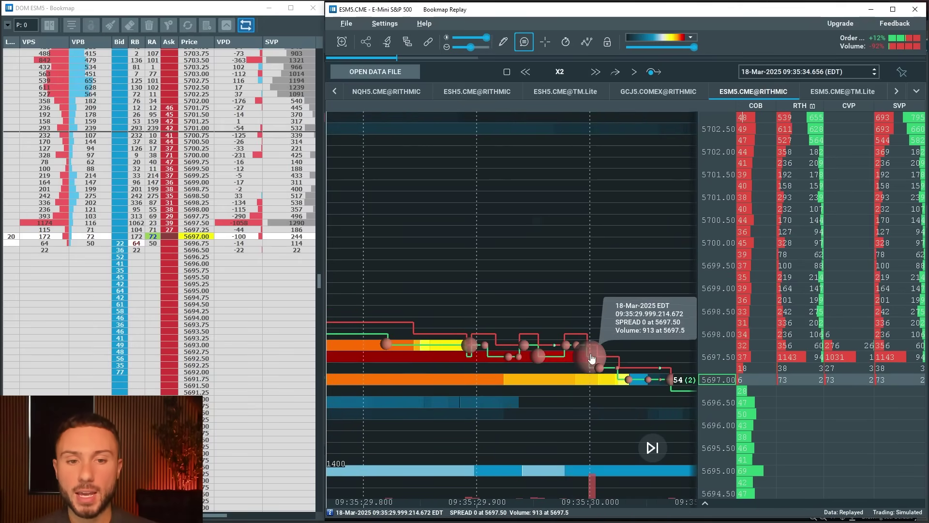
scroll(596, 357, up, 3)
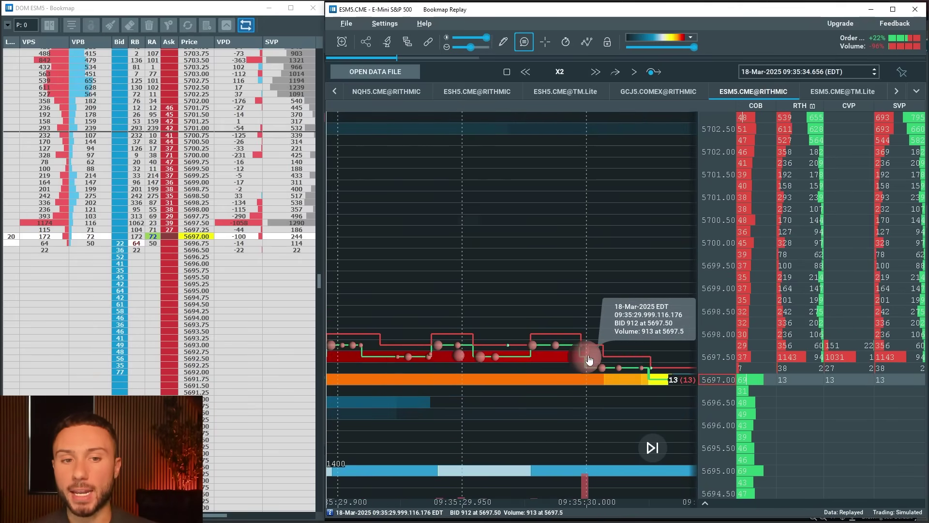
scroll(588, 359, up, 8)
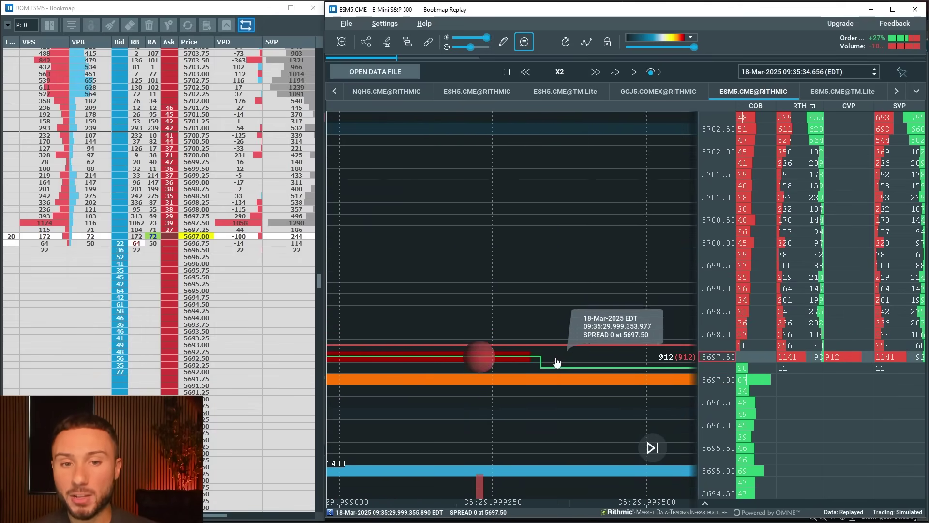
scroll(472, 362, up, 5)
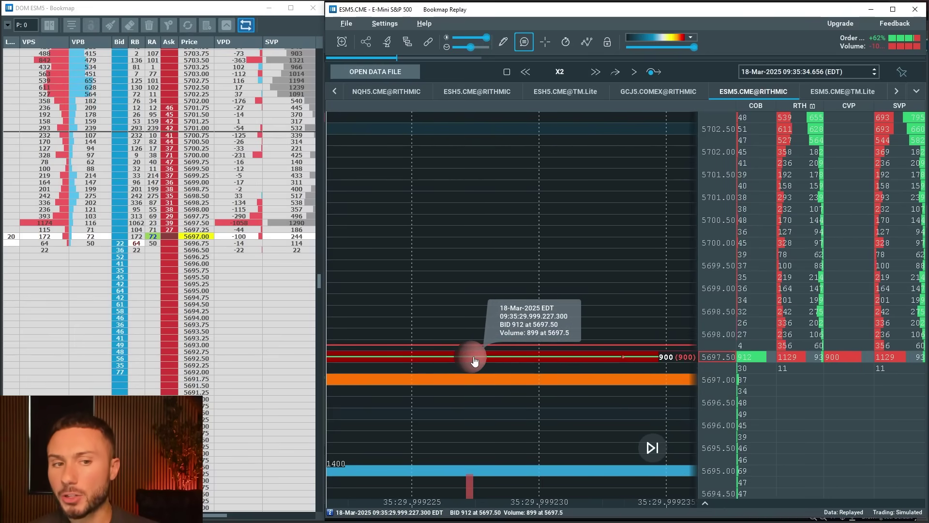
scroll(475, 361, down, 10)
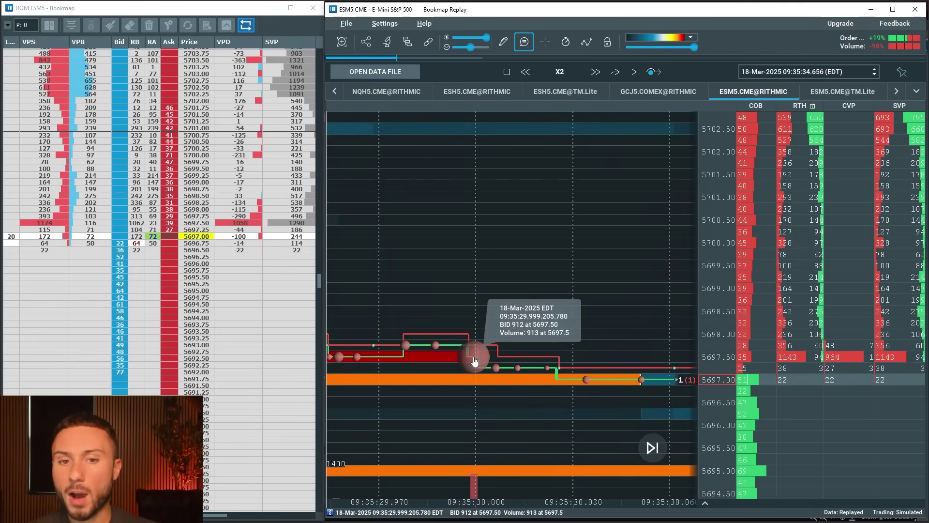
Examine the large sell bubble at 5697.50 within the wider price action from about 09:34:30 to 09:35:34.
scroll(475, 361, down, 3)
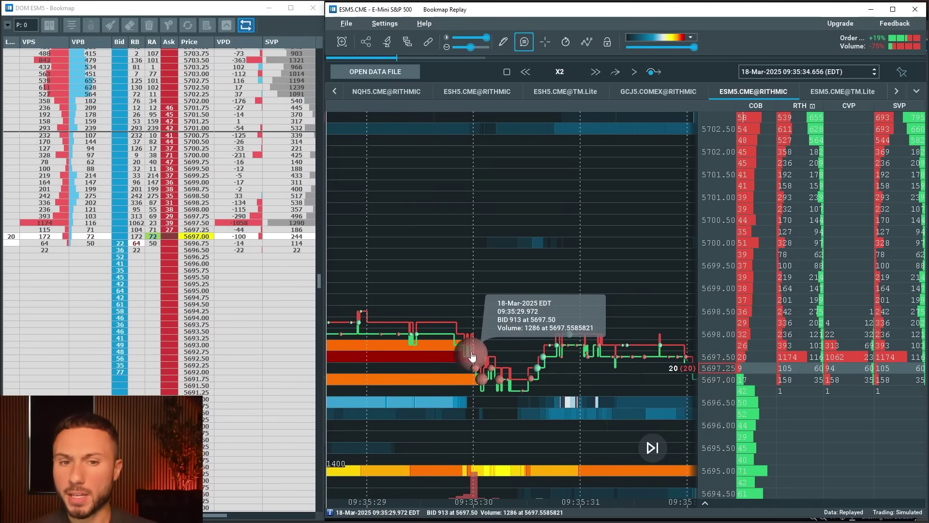
scroll(473, 357, down, 2)
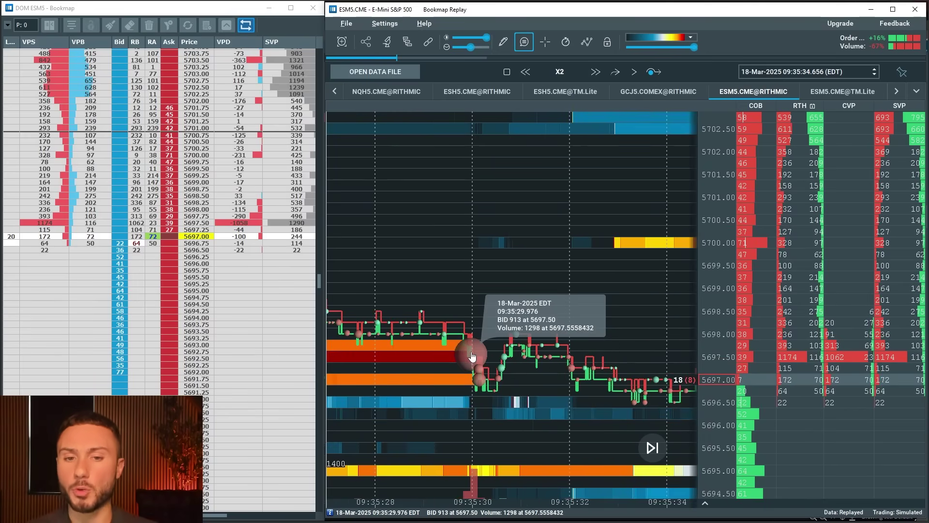
scroll(522, 335, down, 4)
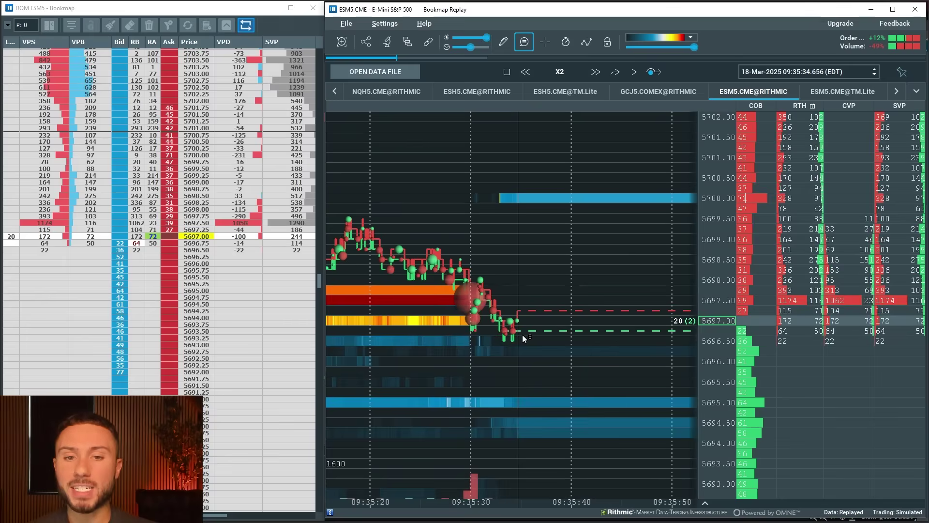
scroll(522, 335, down, 3)
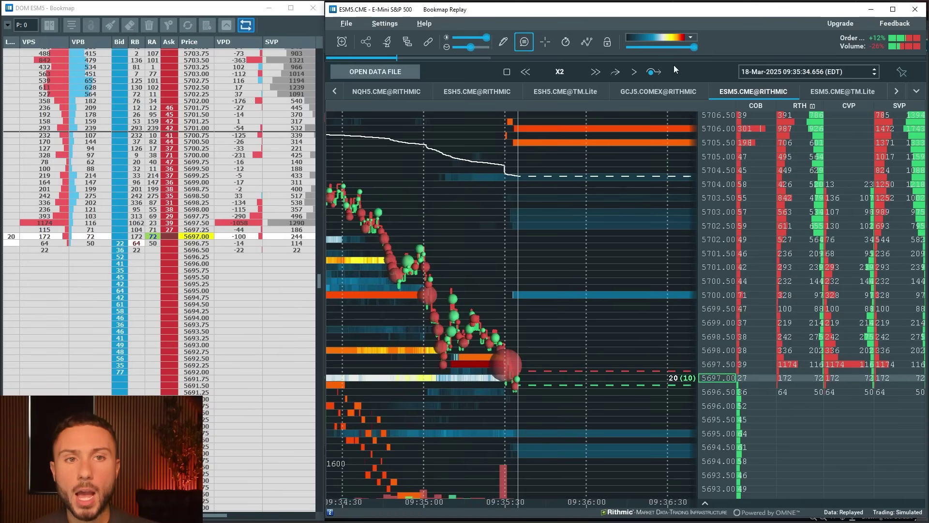
Resume the replay, raise the playback speed to X16, and pause it at about 09:36:41.
click(636, 72)
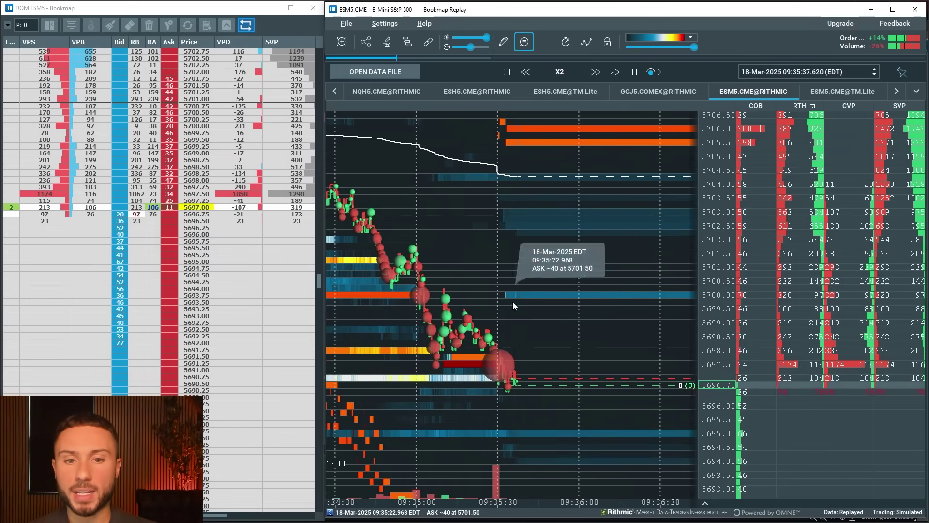
scroll(510, 262, down, 5)
scroll(508, 254, up, 3)
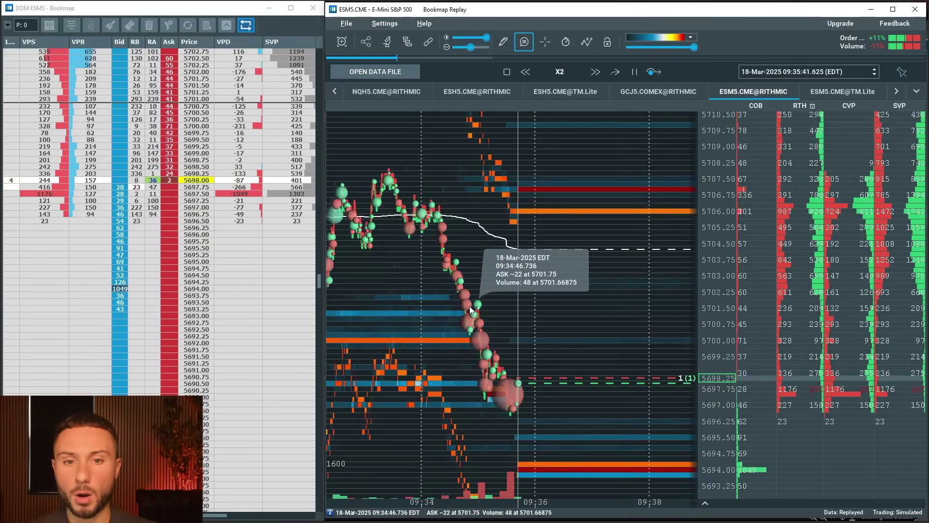
scroll(484, 247, up, 2)
click(596, 72)
click(596, 72)
click(596, 72)
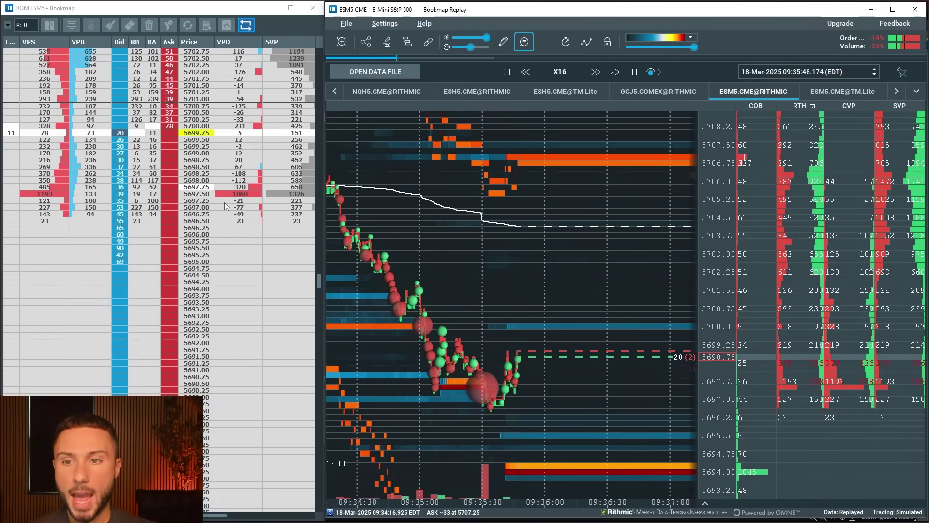
scroll(202, 228, down, 3)
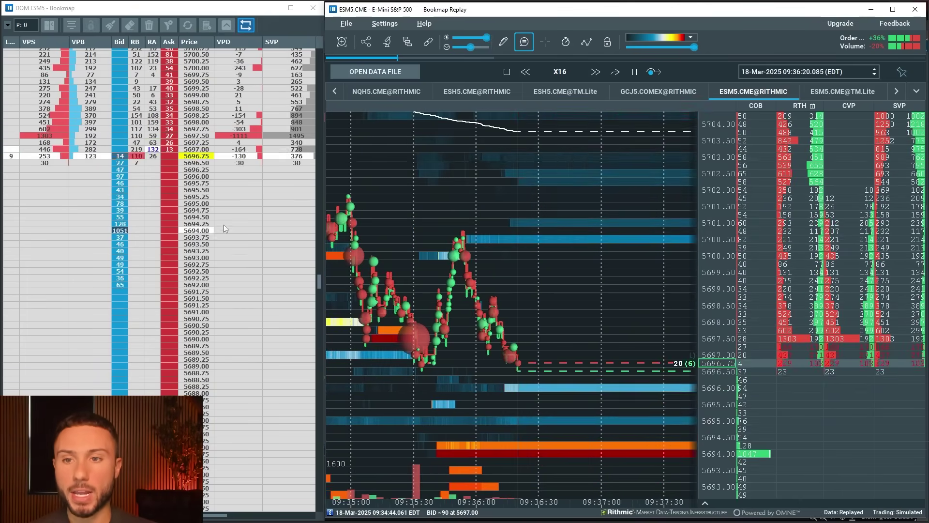
click(634, 72)
Examine the price reaction after the large sell bubble at 5697.50, comparing the chart from about 09:35:30 to 09:36:41.
drag(475, 366, 531, 347)
scroll(563, 322, up, 4)
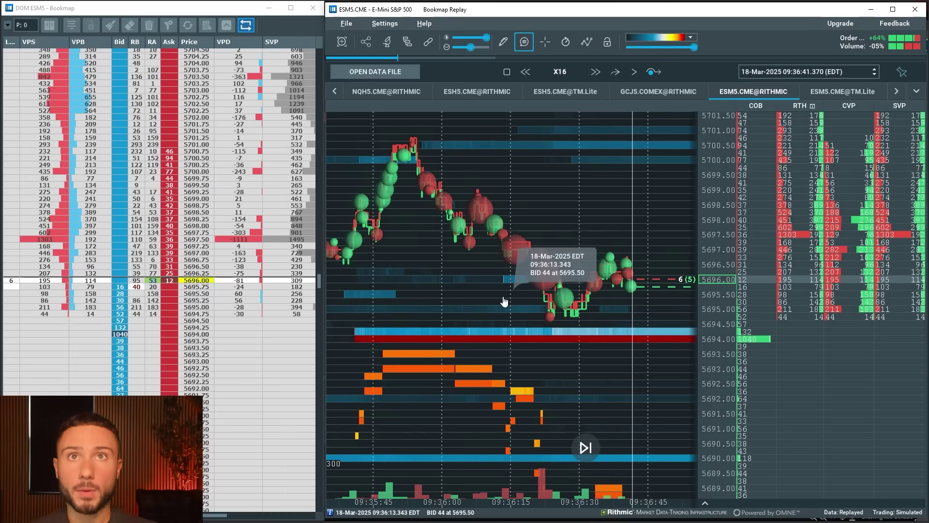
drag(485, 298, 584, 297)
scroll(585, 301, down, 5)
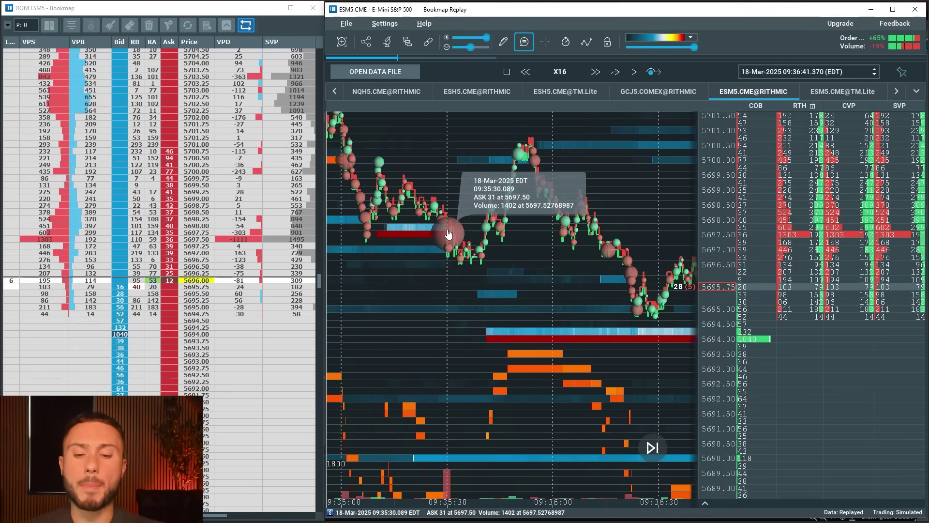
drag(460, 242, 366, 269)
scroll(490, 240, down, 2)
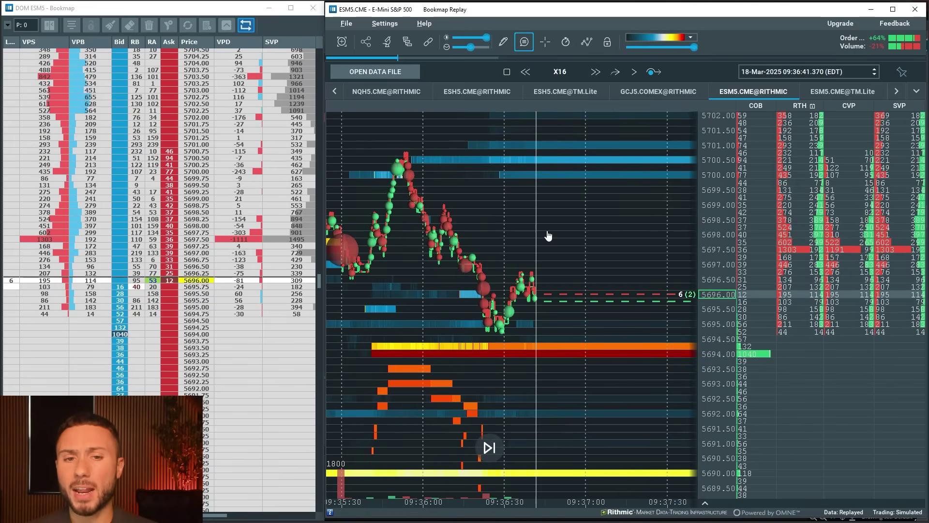
drag(549, 237, 510, 242)
mouse_move(346, 265)
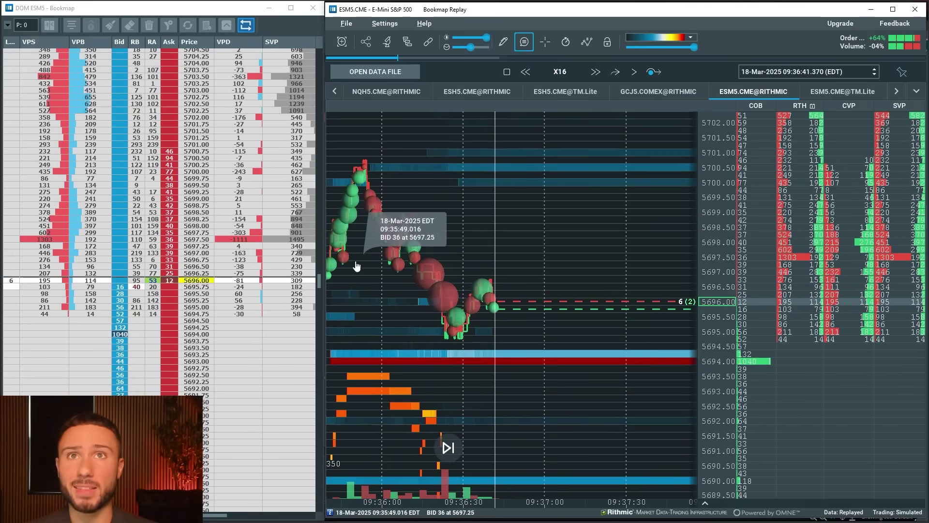
scroll(521, 273, down, 3)
mouse_move(441, 266)
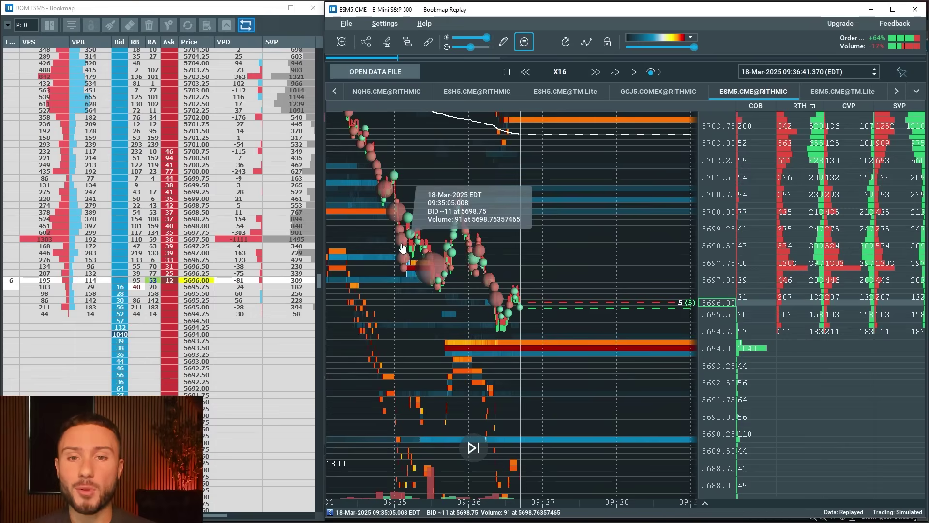
scroll(433, 268, up, 2)
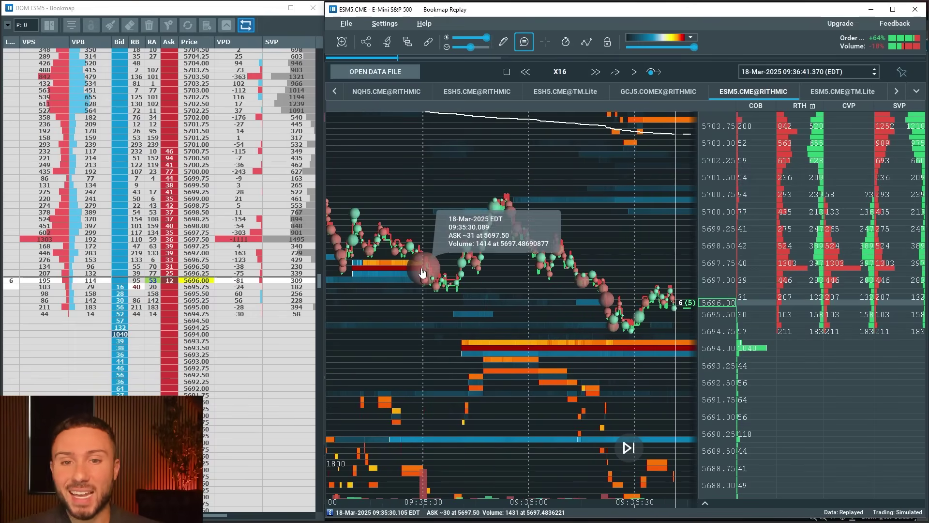
scroll(429, 272, up, 2)
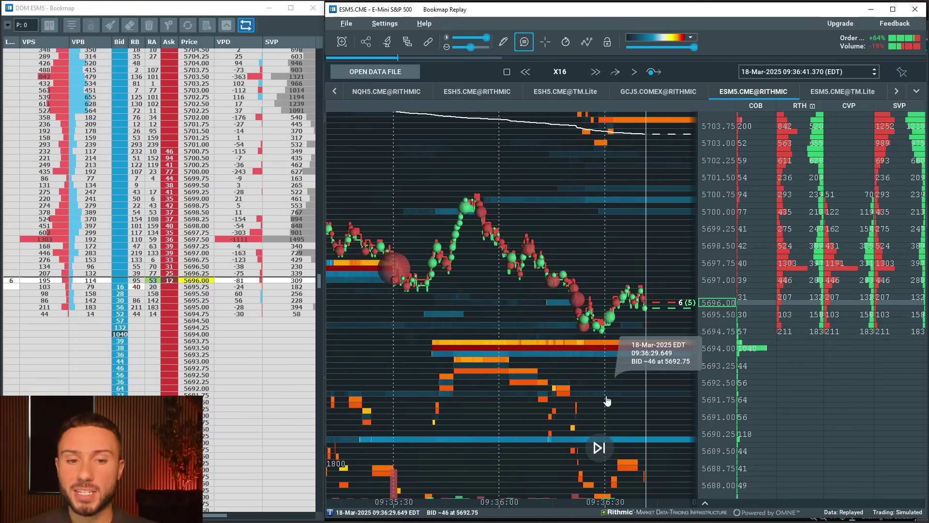
Examine the large resting bid at 5694.00 on the heatmap, in the COB column and on the DOM ladder.
scroll(634, 328, up, 3)
scroll(630, 325, up, 3)
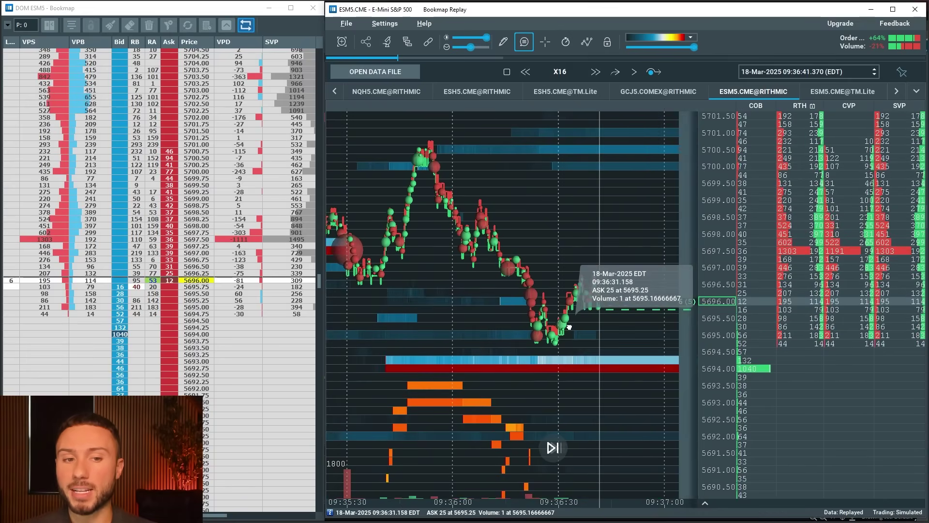
scroll(723, 290, up, 1)
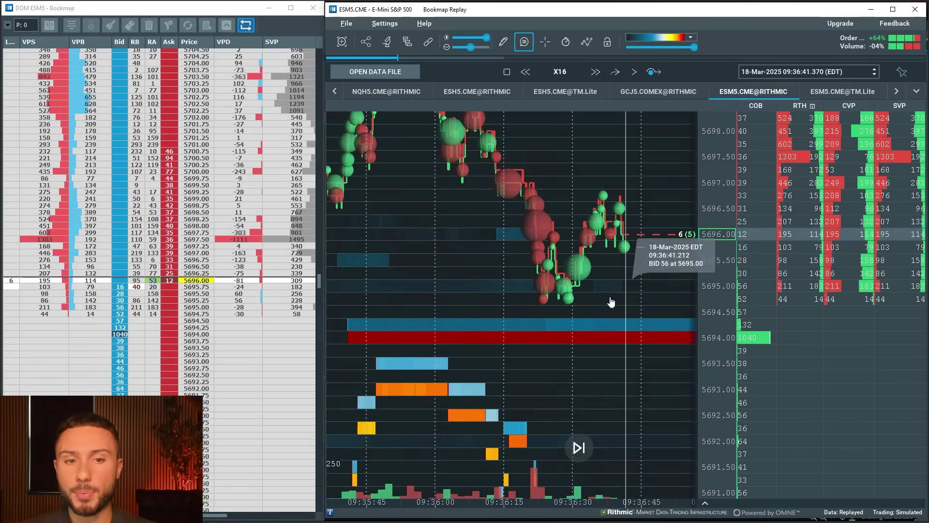
scroll(610, 290, up, 2)
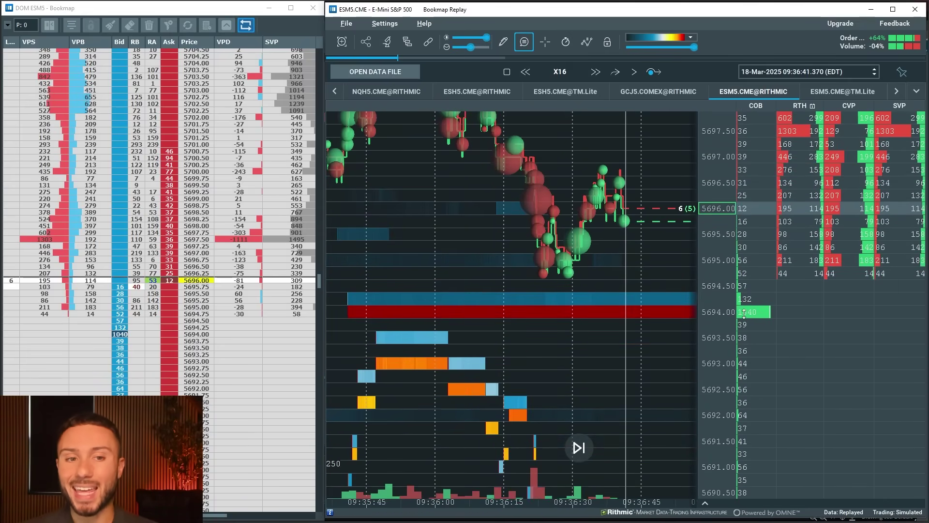
scroll(572, 295, down, 4)
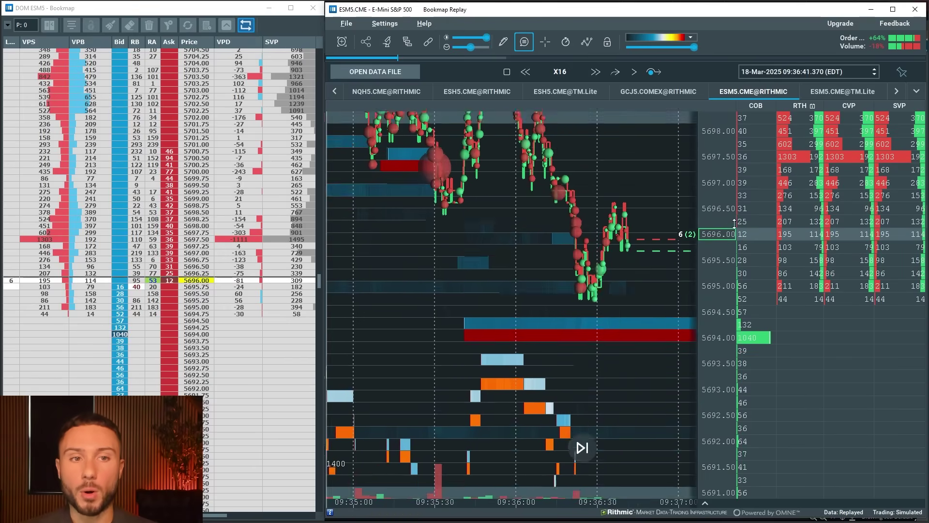
scroll(734, 223, down, 1)
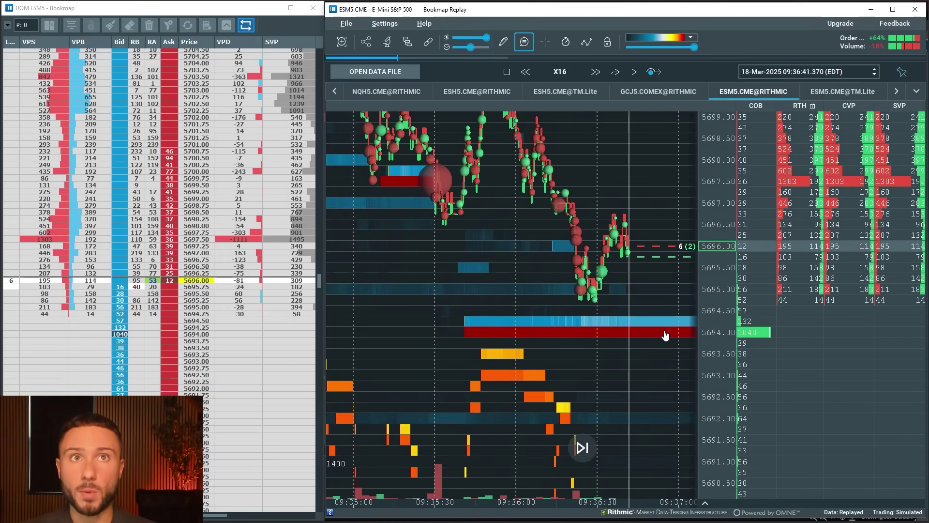
scroll(120, 370, down, 5)
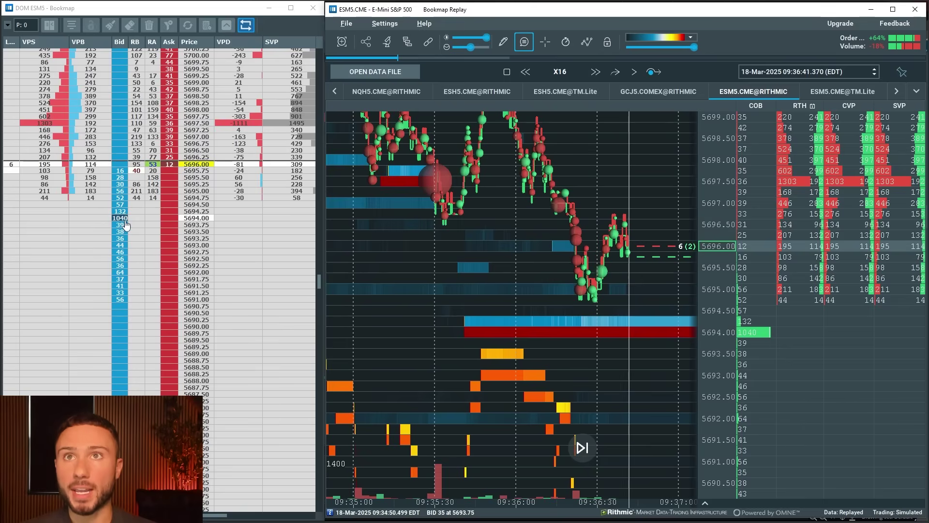
Play the replay at X16 to about 09:37:35, pause it, and examine the large sell bubble at 5694.00.
click(634, 72)
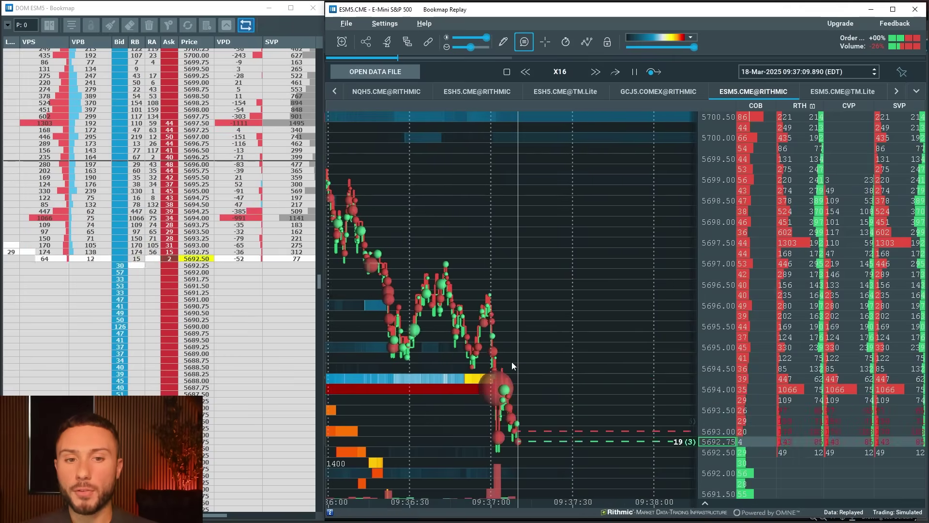
click(634, 73)
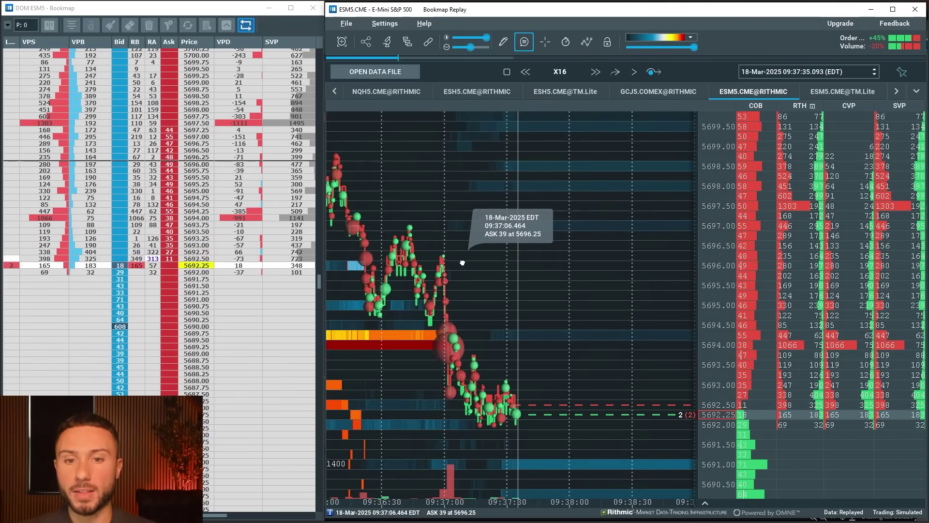
drag(511, 247, 594, 228)
drag(538, 333, 592, 341)
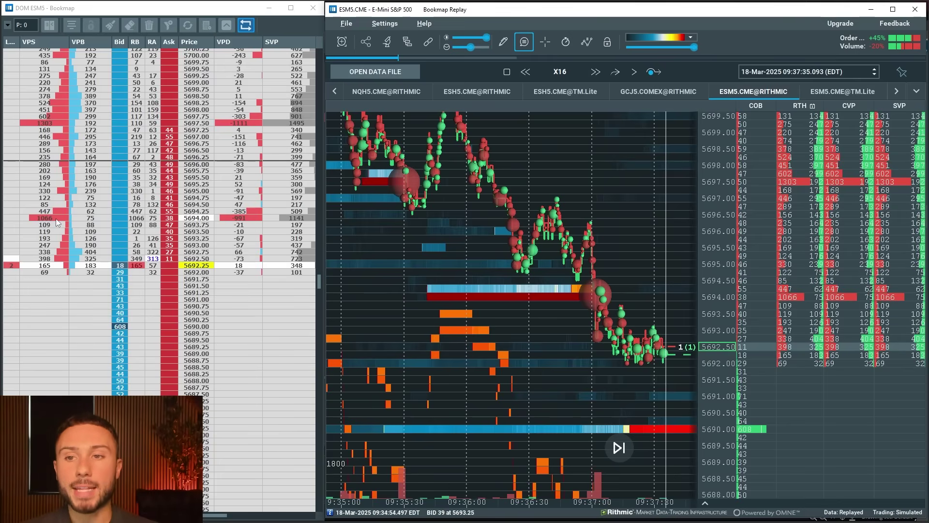
Resume playback at X32 to about 09:39:15, pause it, and examine the sell bubbles at the 5690.00 liquidity.
click(631, 73)
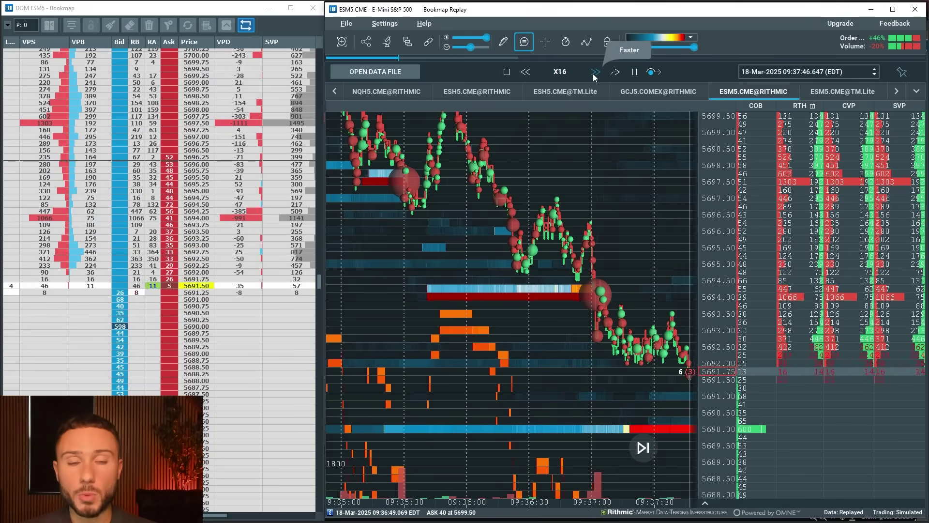
click(595, 72)
scroll(536, 323, down, 3)
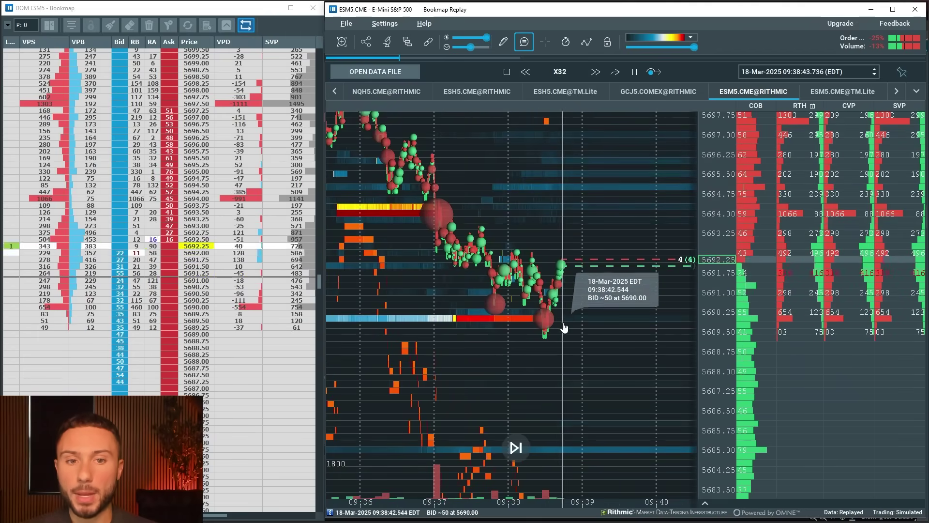
click(635, 72)
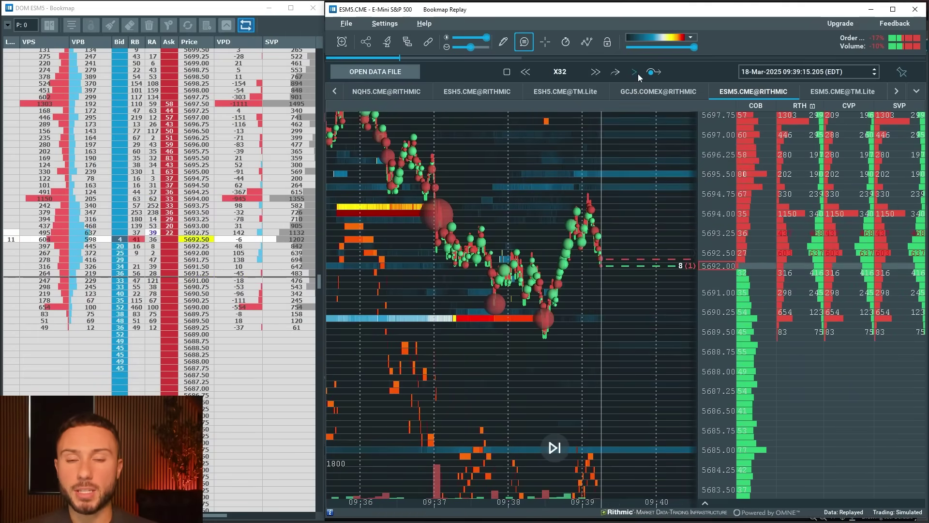
drag(480, 271, 557, 320)
drag(730, 228, 730, 284)
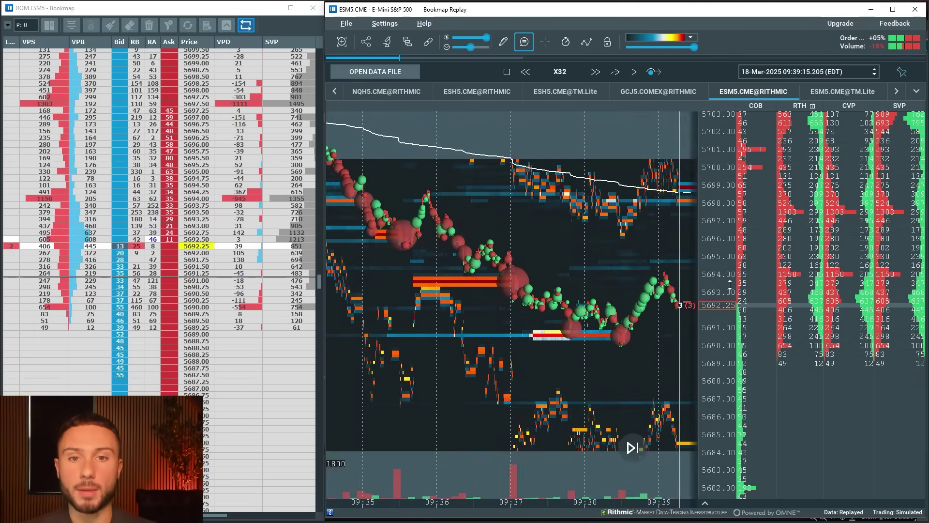
click(834, 98)
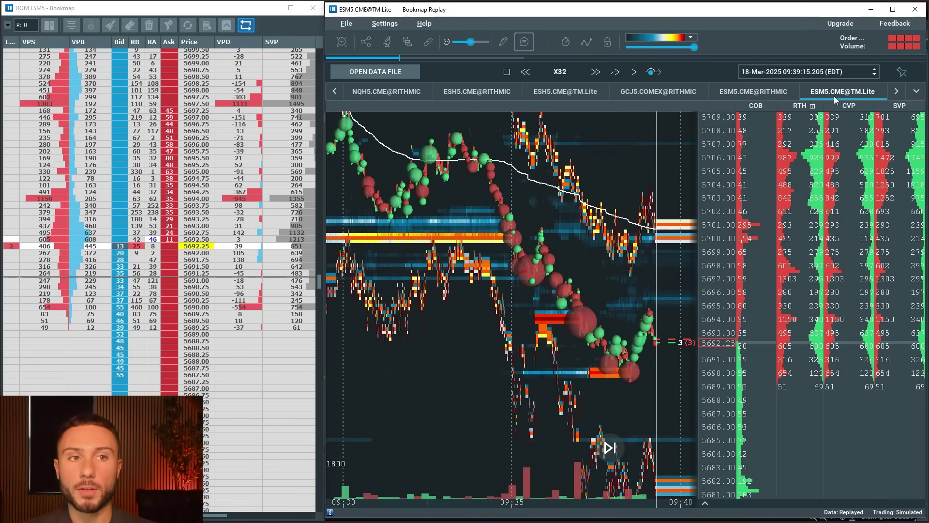
scroll(418, 274, down, 3)
drag(460, 354, 535, 339)
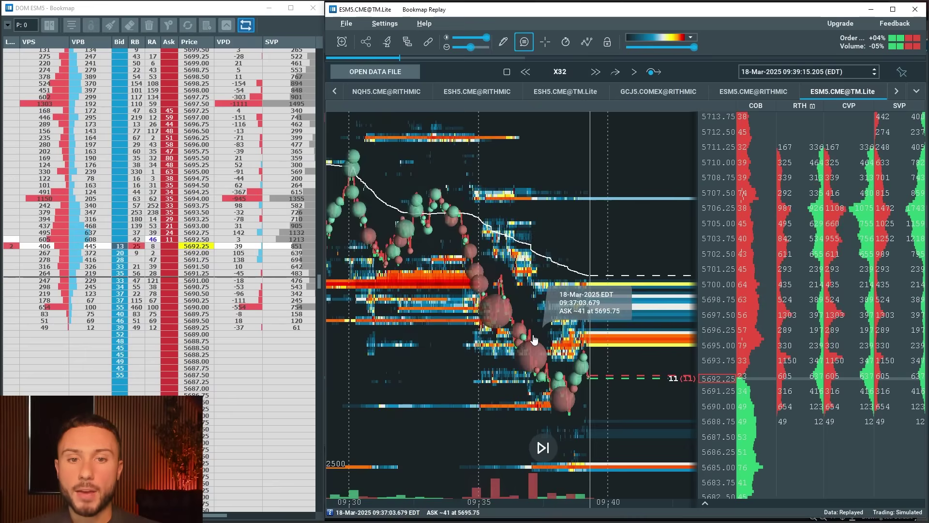
scroll(534, 339, up, 2)
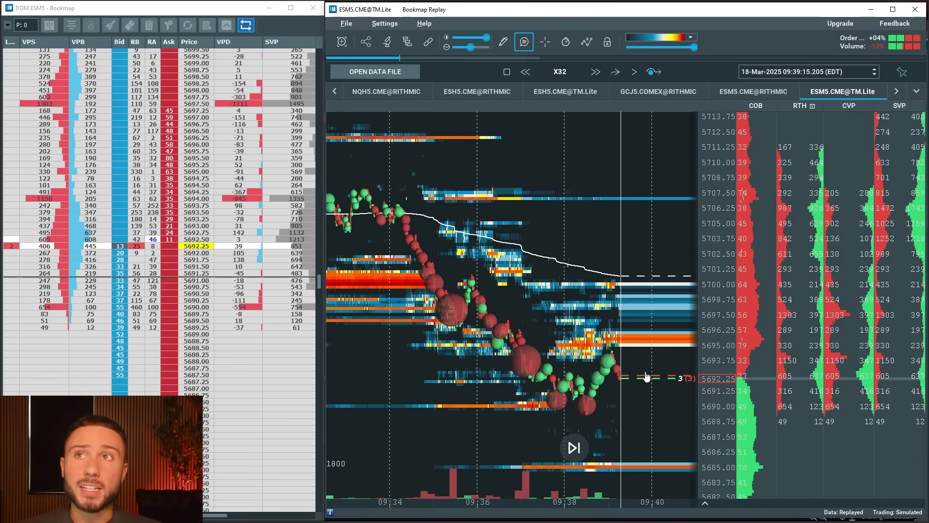
drag(491, 289, 509, 279)
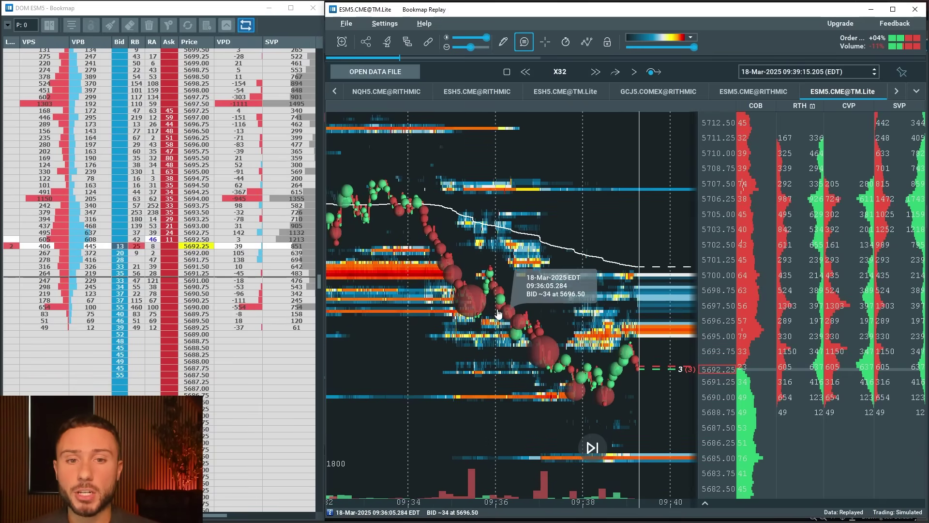
drag(620, 268, 571, 211)
click(635, 72)
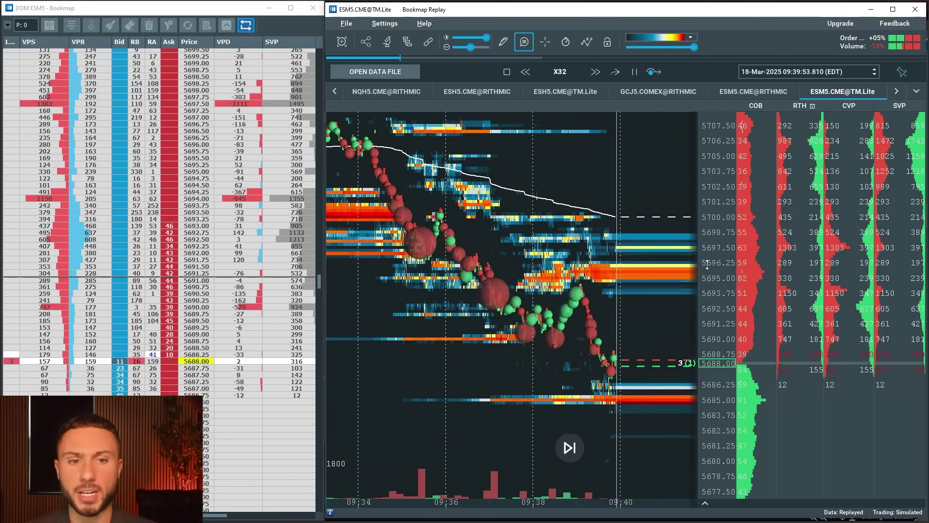
scroll(566, 228, down, 2)
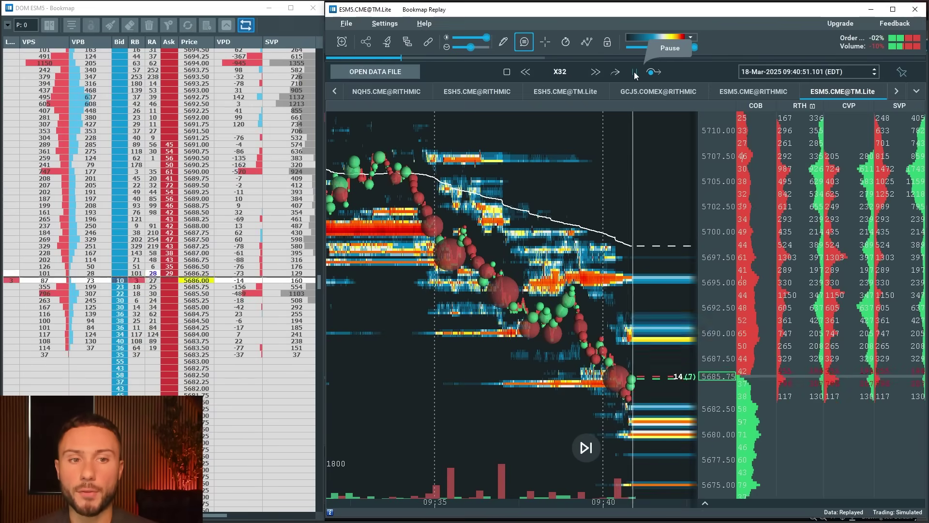
click(635, 71)
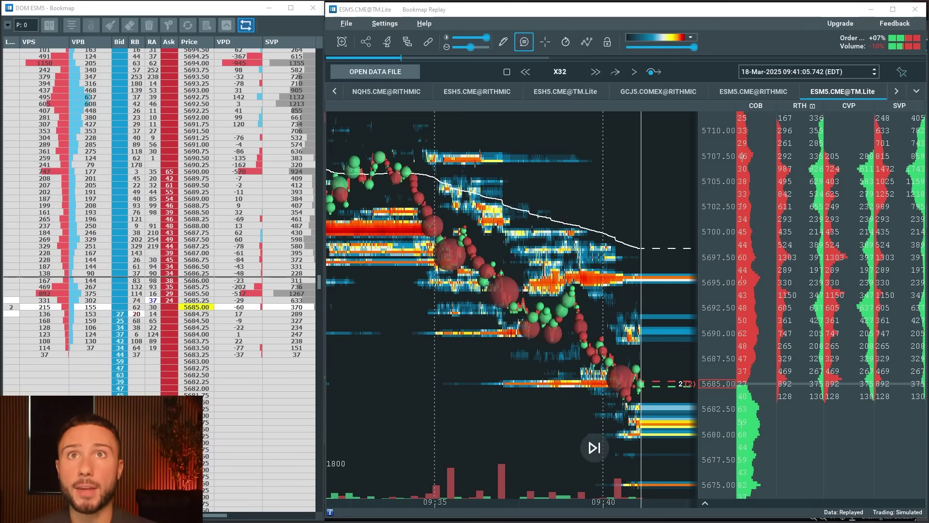
Switch to Discord and read the 9:39 and 9:42 AM intraday-commentary posts, highlighting the plan to short 5695/5703 toward 5678.
drag(148, 0, 390, 99)
scroll(447, 151, up, 1)
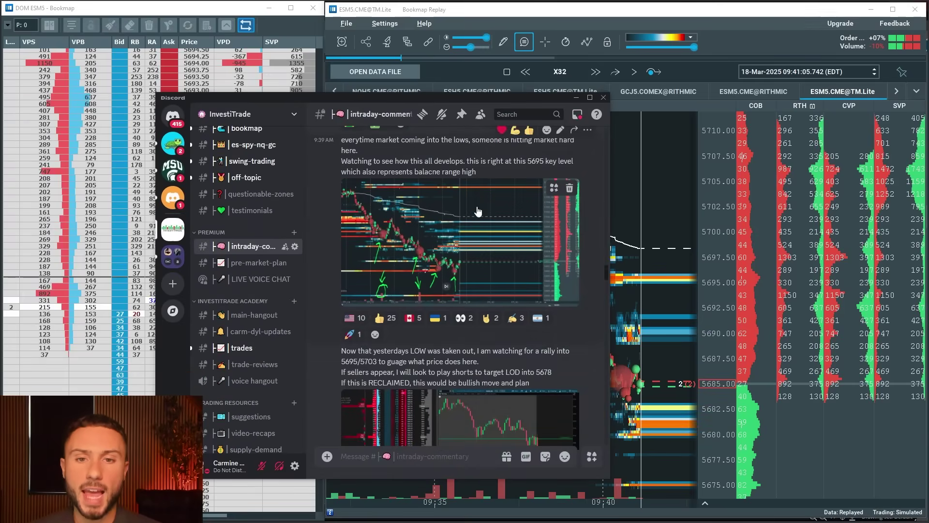
scroll(456, 278, down, 2)
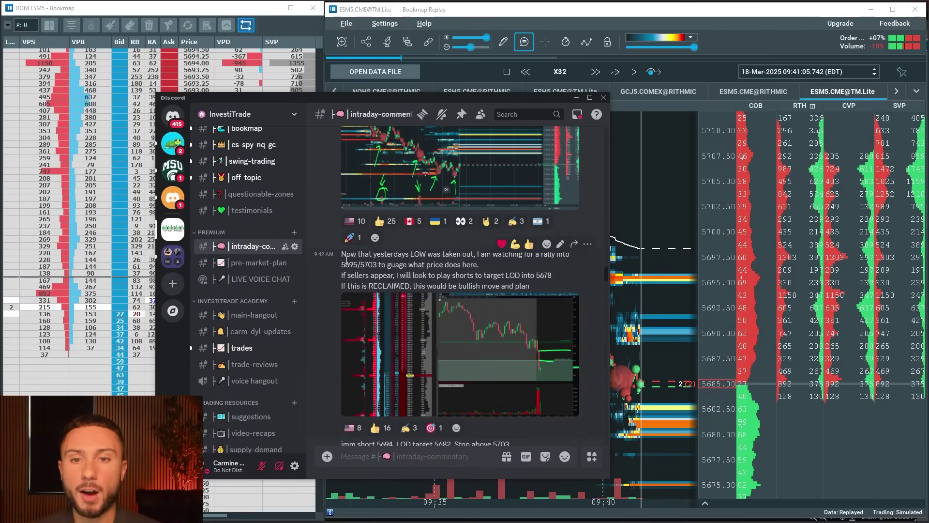
drag(338, 257, 417, 272)
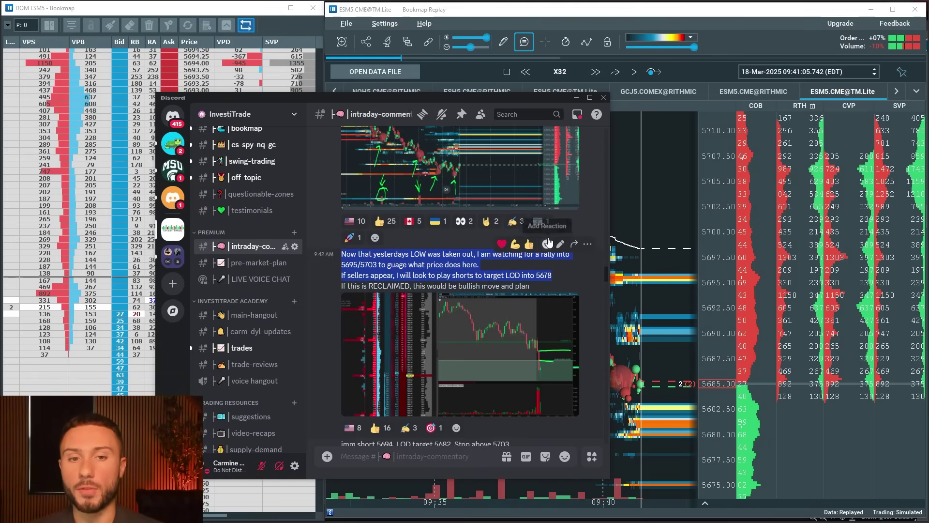
scroll(510, 265, up, 2)
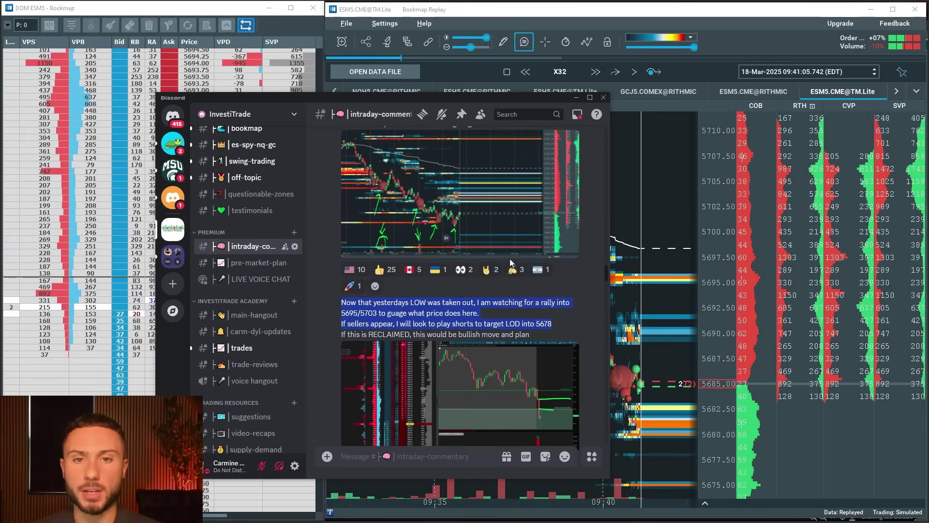
scroll(511, 264, up, 2)
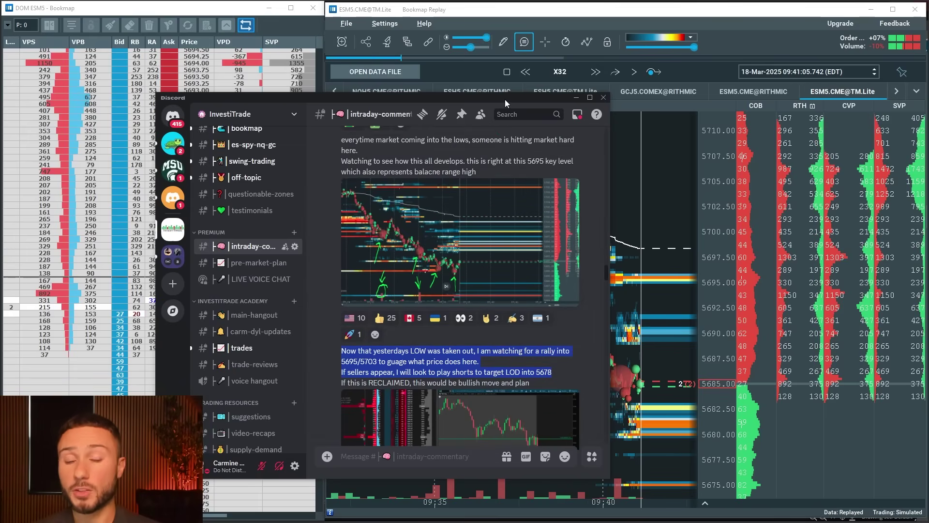
drag(505, 100, 1, 127)
Draw a rectangle over the sell zone from about 5694.25 to 5703 in Bookmap, with red line and fill colours.
scroll(595, 293, down, 3)
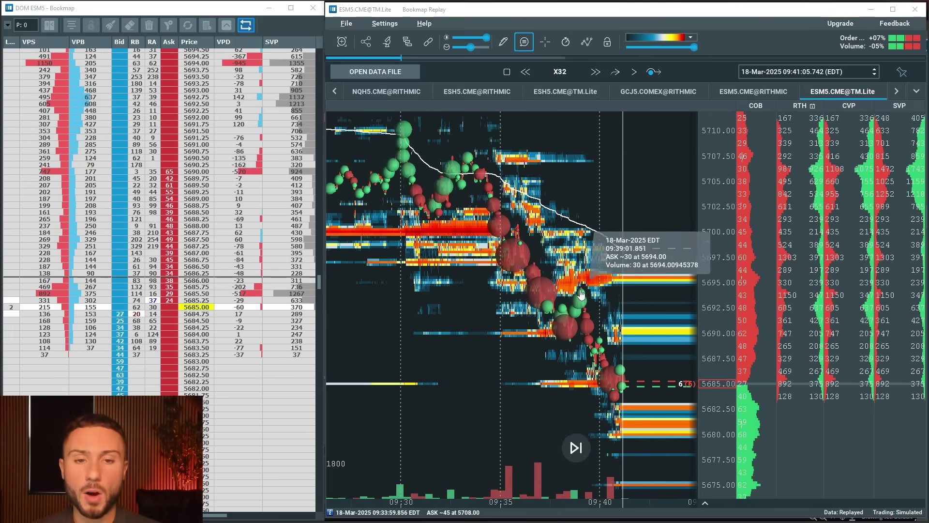
drag(581, 294, 538, 284)
scroll(245, 234, down, 1)
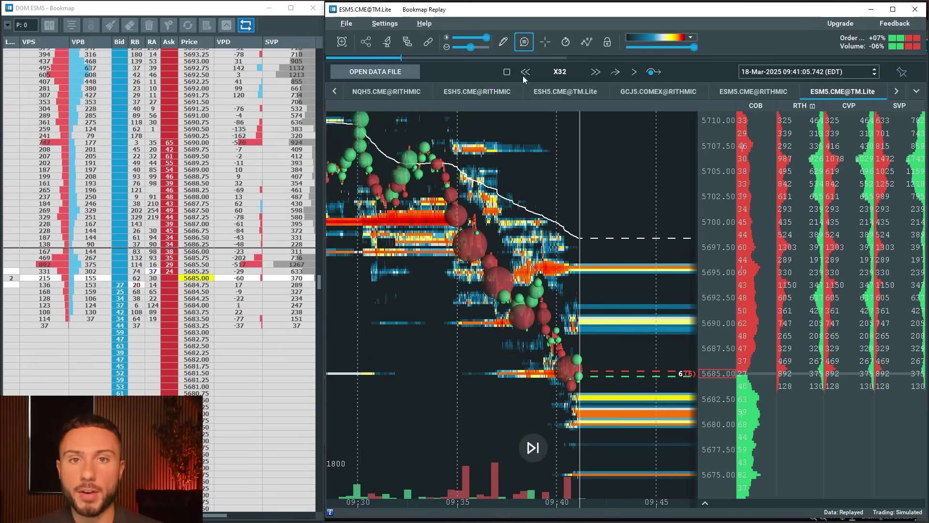
click(505, 43)
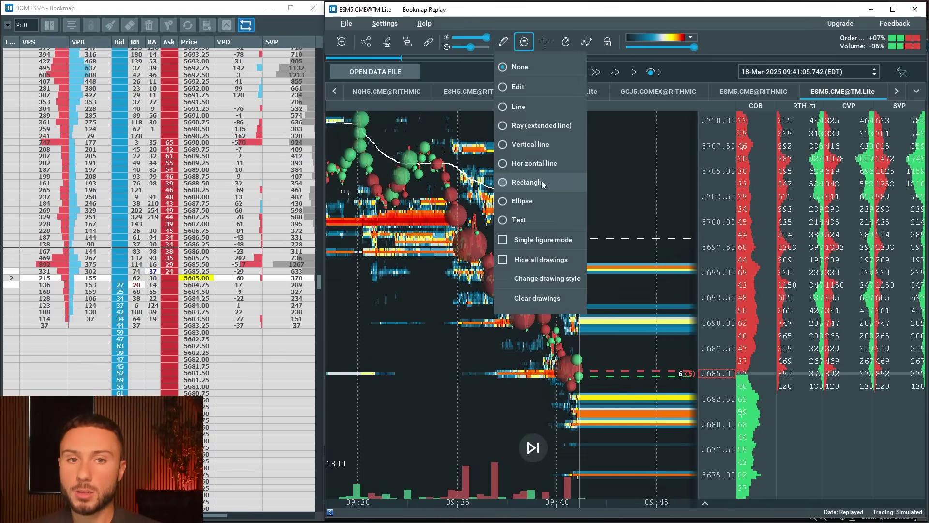
click(527, 182)
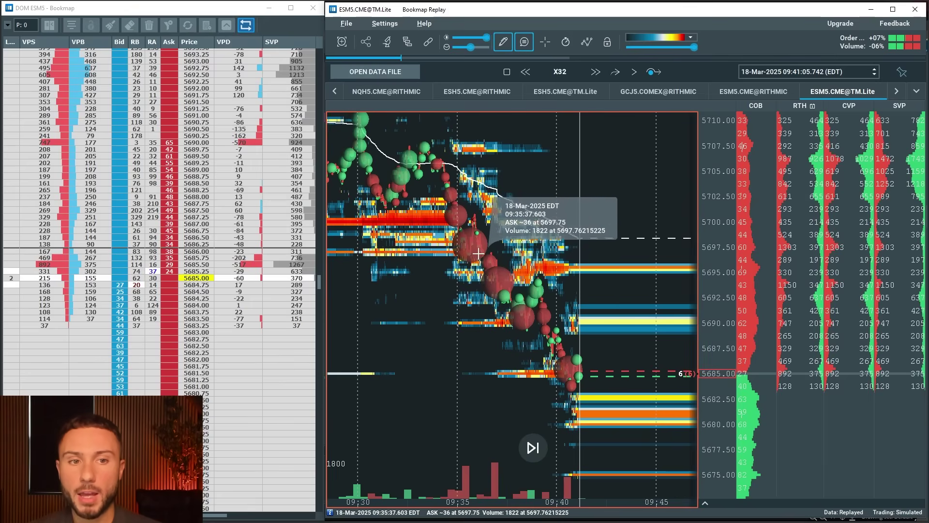
drag(499, 278, 523, 272)
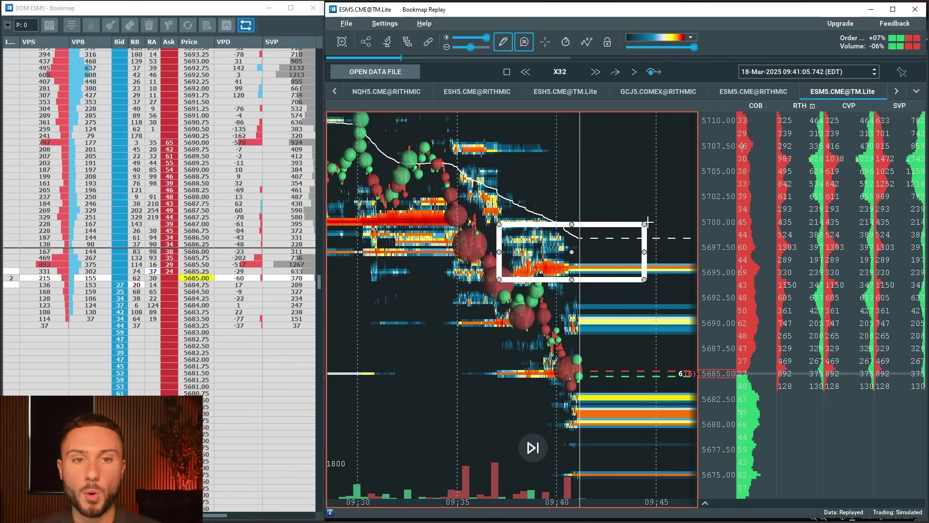
mouse_move(649, 223)
mouse_down()
mouse_move(698, 191)
mouse_move(690, 194)
mouse_up()
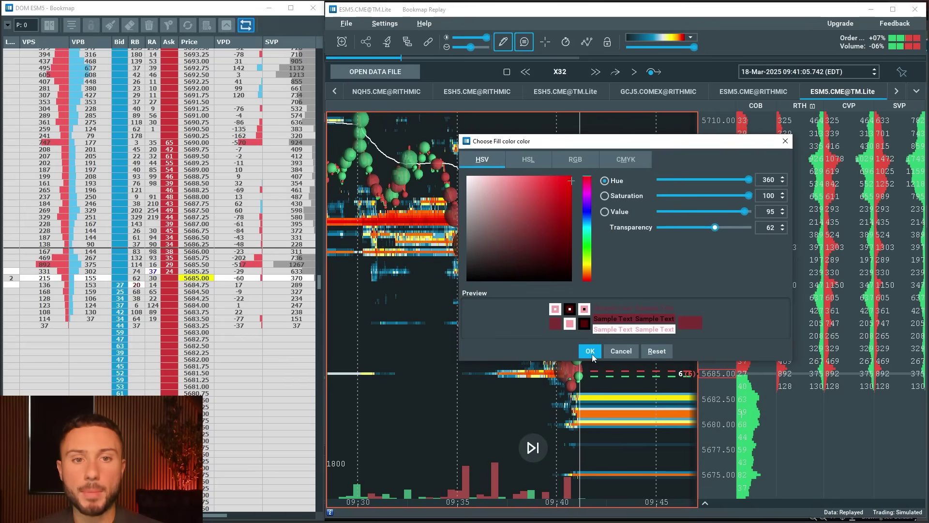
click(592, 353)
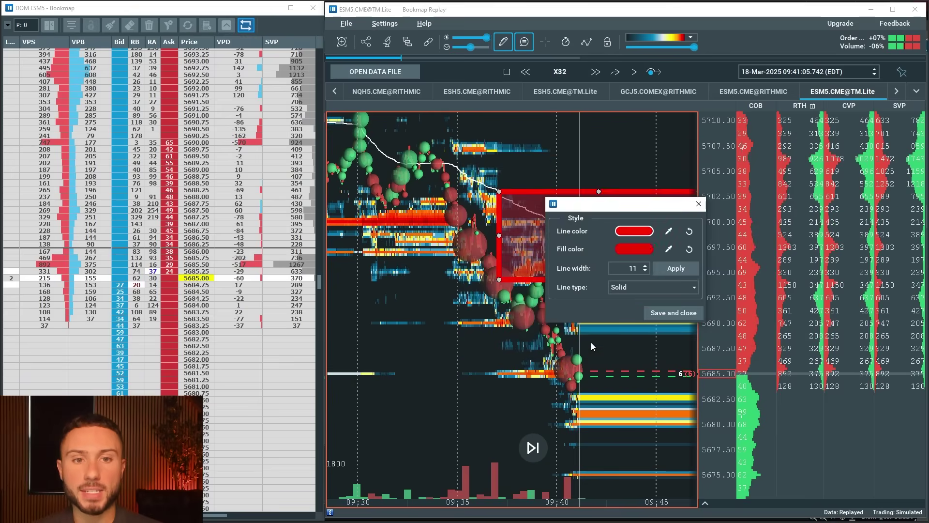
click(676, 313)
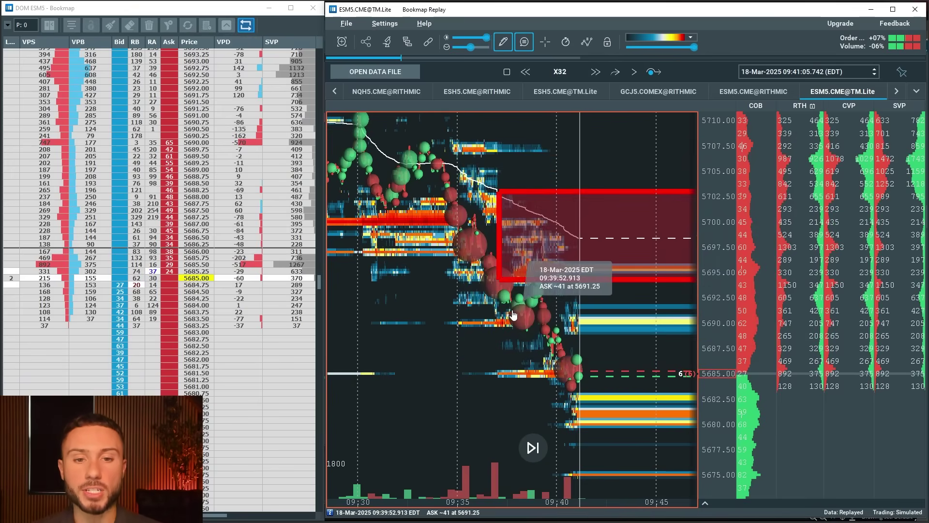
Resume the replay from 09:41:05, raise its speed to X64, and pause at about 09:43:59.
scroll(479, 232, up, 2)
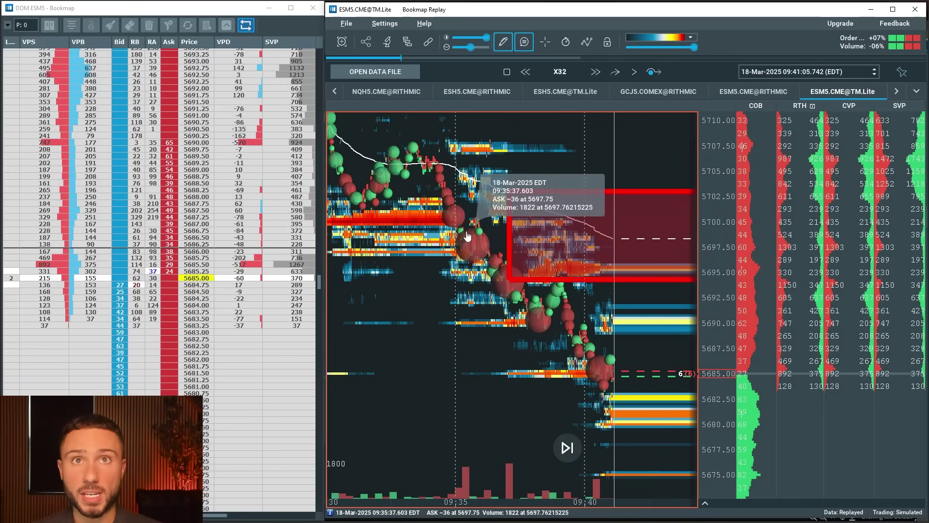
scroll(519, 231, up, 2)
scroll(263, 248, up, 10)
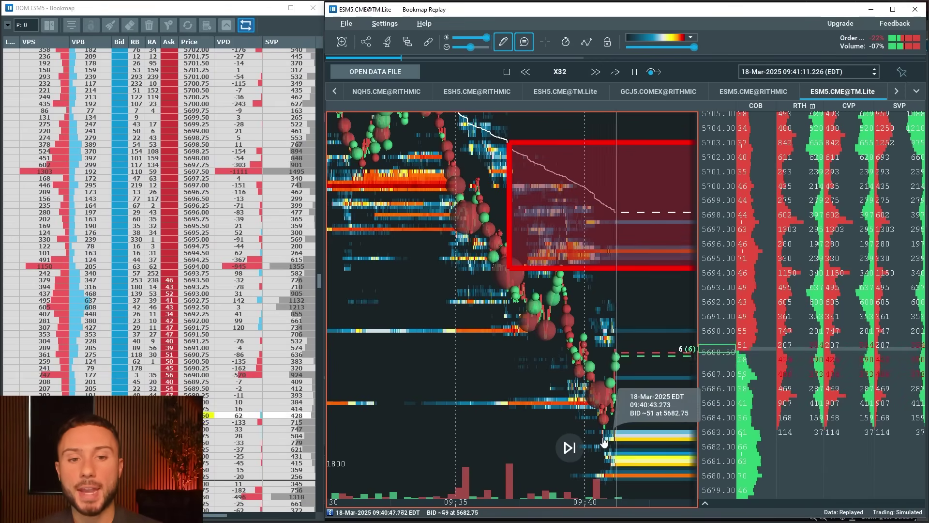
click(568, 448)
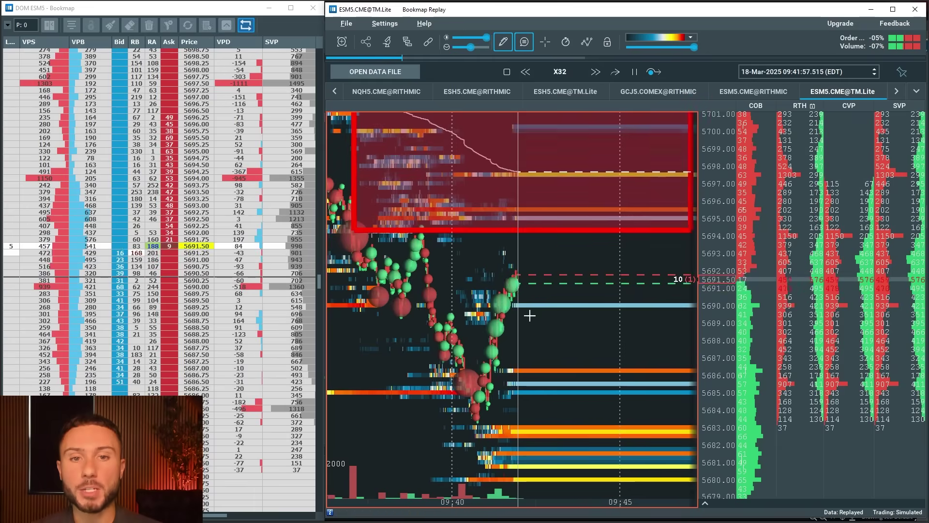
click(597, 73)
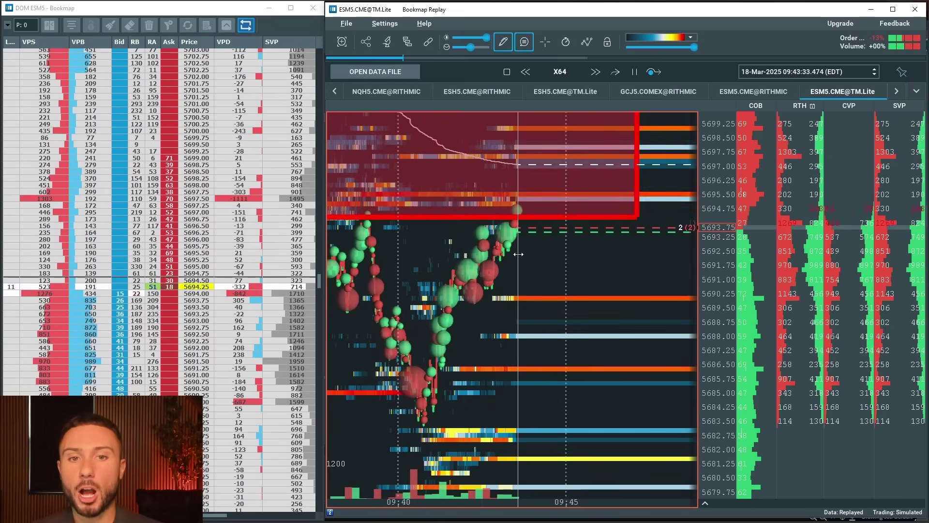
click(634, 72)
Remove the red rectangle from the chart and set the drawing mode to None.
scroll(477, 255, up, 3)
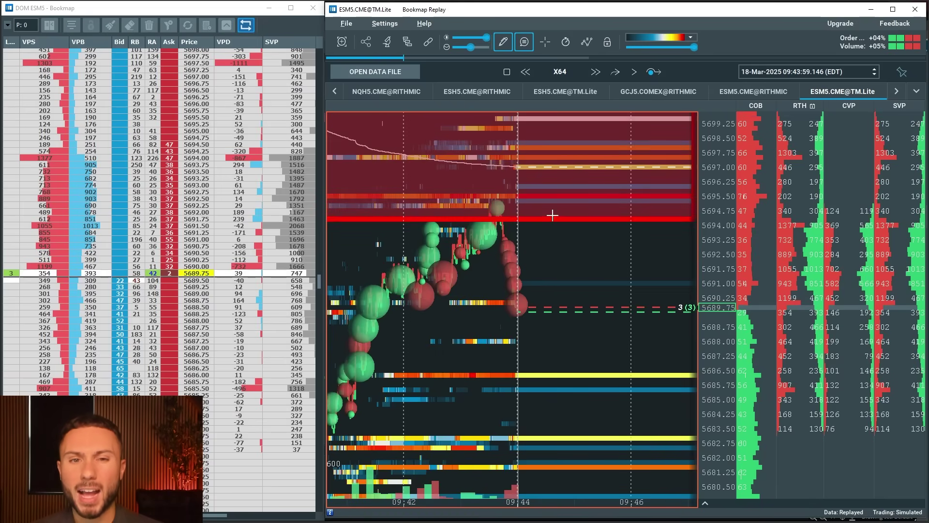
click(504, 42)
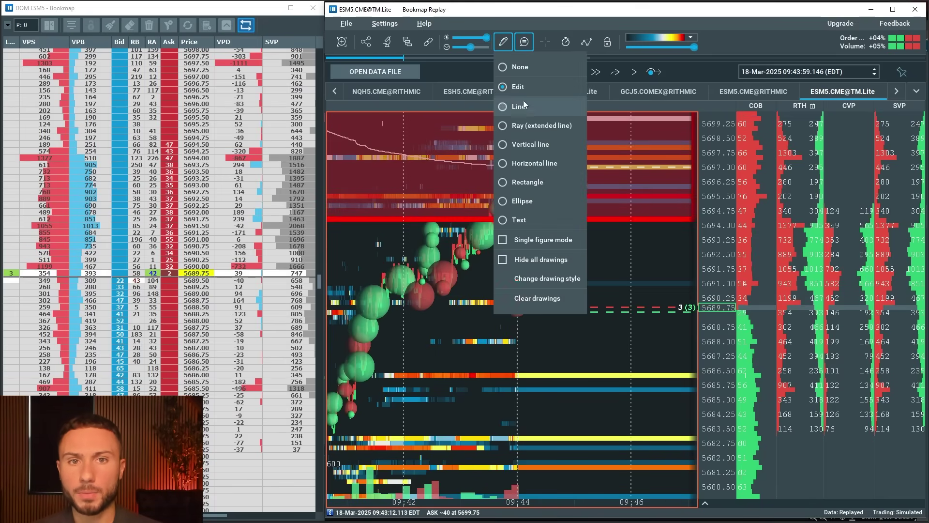
right_click(494, 221)
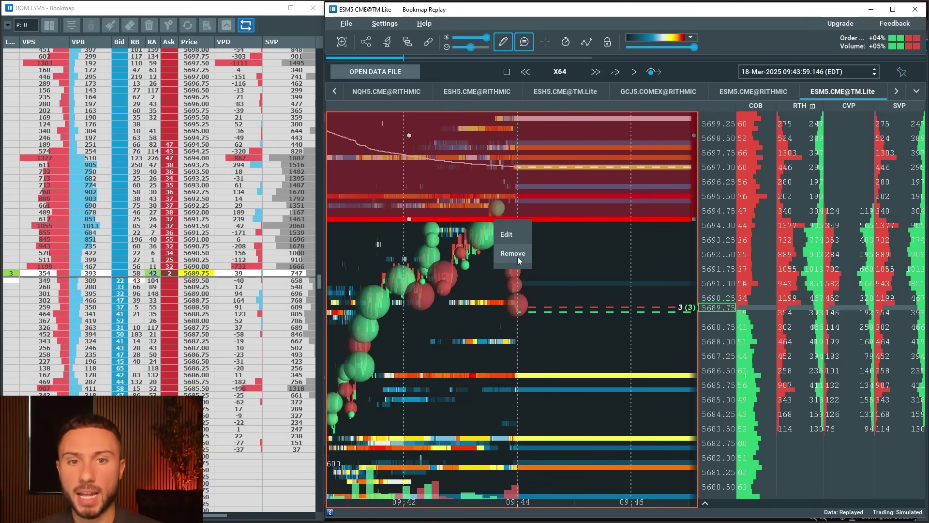
click(519, 262)
click(508, 42)
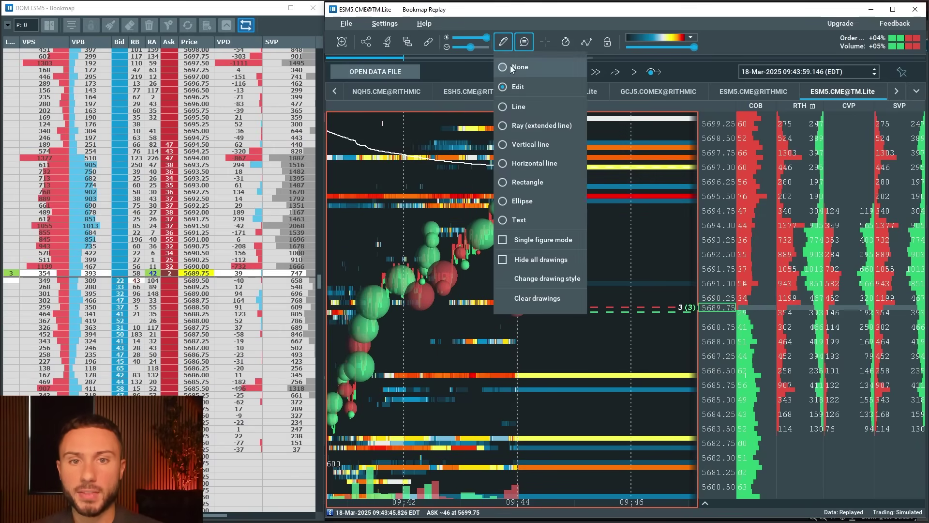
click(512, 68)
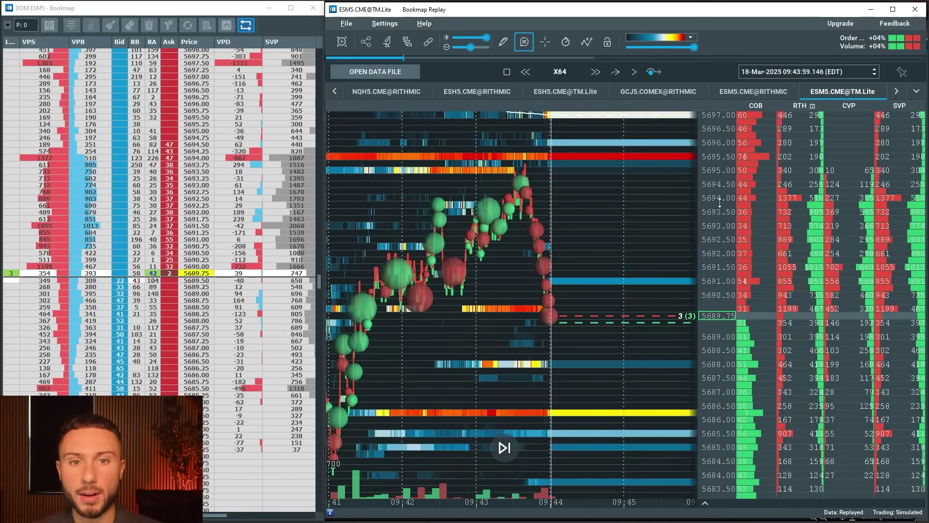
Examine the price reaction at the 5695.00 to 5695.50 liquidity around 09:43, and the earlier large sell bubble at 5694.00.
drag(721, 202, 721, 179)
drag(516, 148, 540, 223)
scroll(541, 221, up, 3)
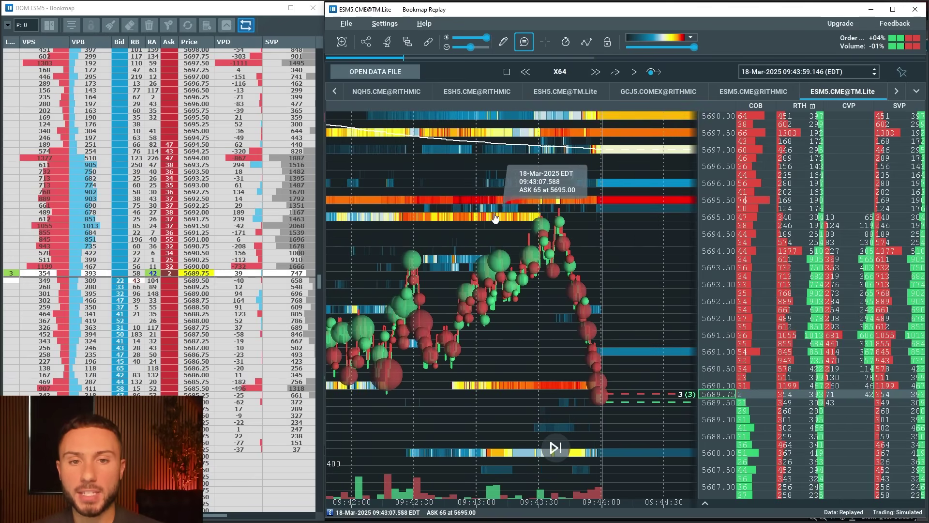
scroll(529, 221, up, 2)
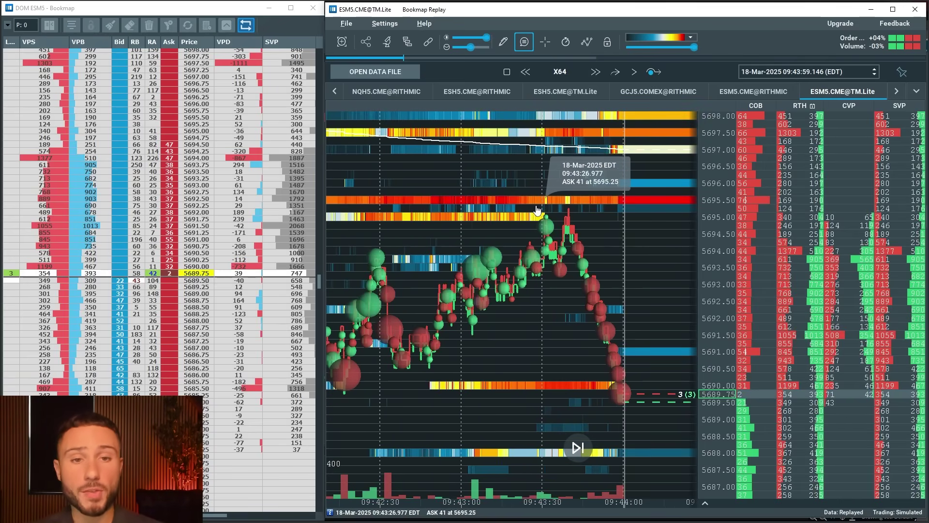
scroll(548, 209, up, 3)
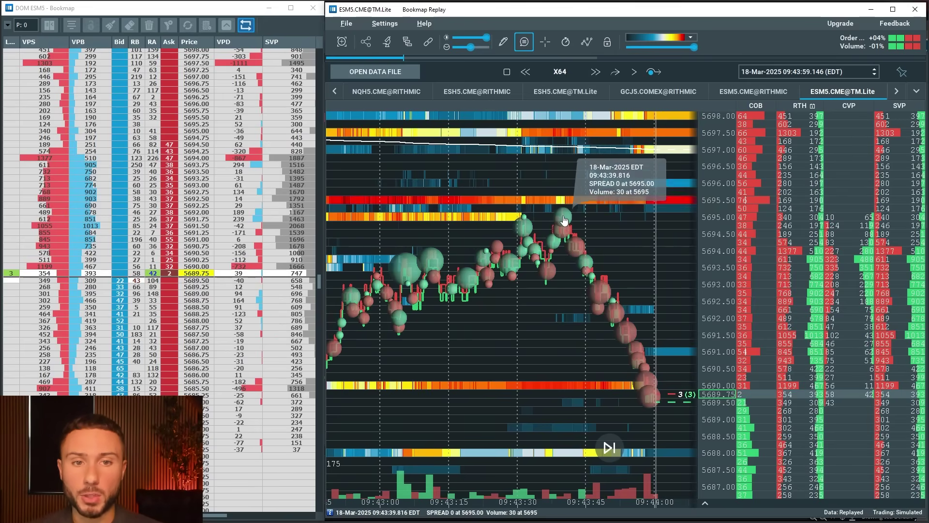
drag(569, 223, 551, 221)
scroll(478, 276, down, 3)
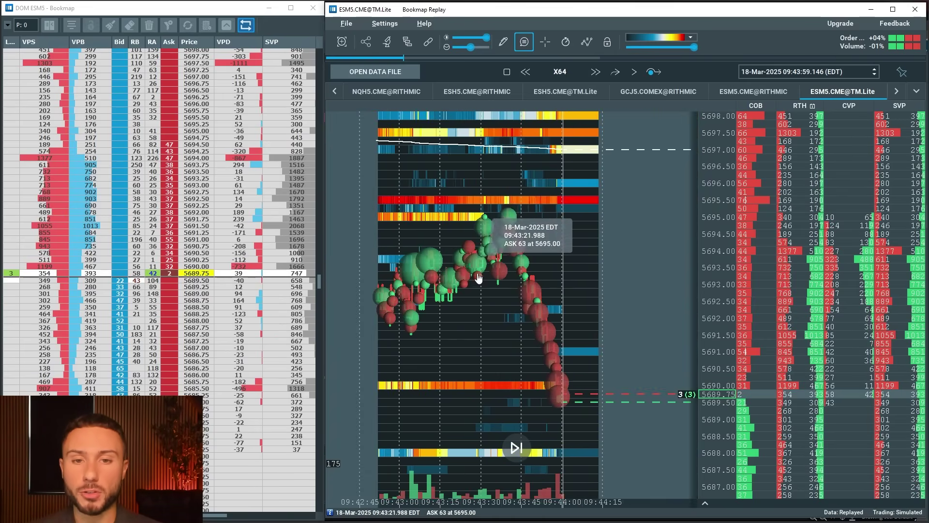
scroll(558, 303, down, 4)
scroll(557, 303, up, 5)
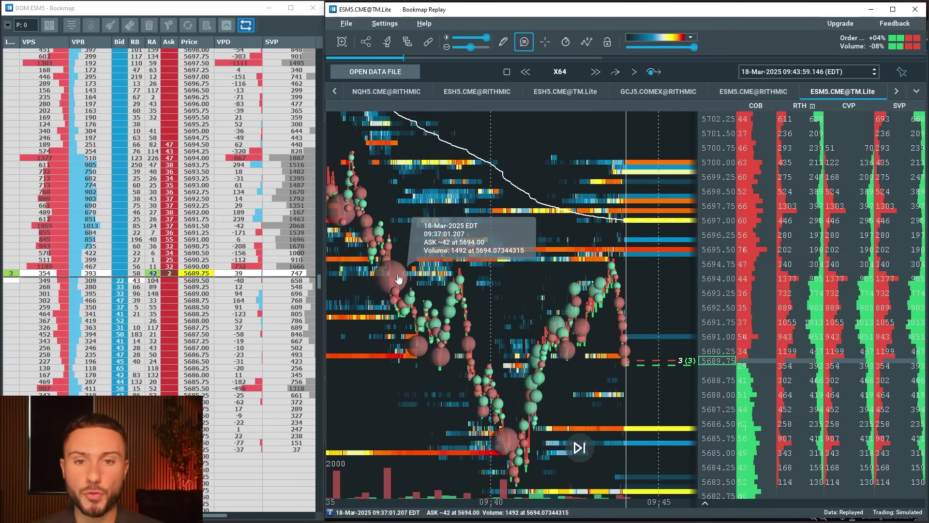
Draw a horizontal line just above the 5694.00 level and set the drawing mode back to None.
click(503, 43)
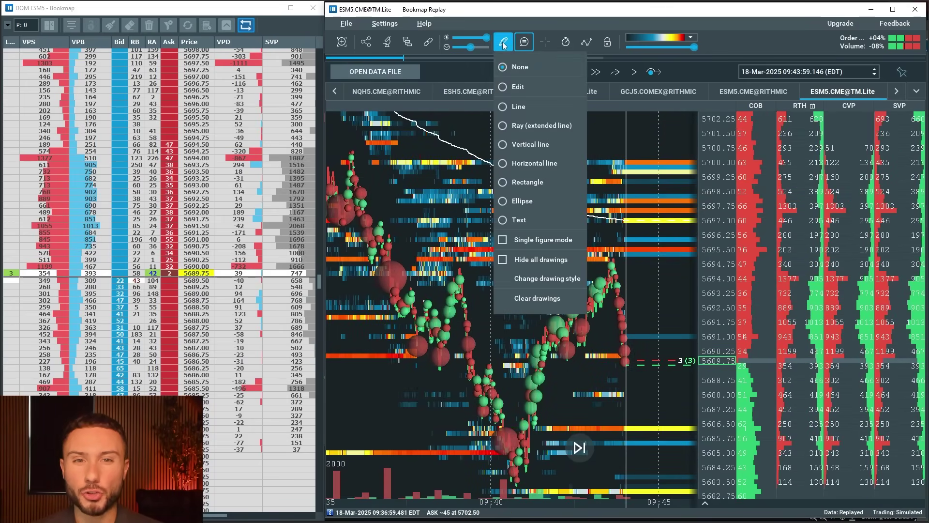
click(534, 163)
click(591, 268)
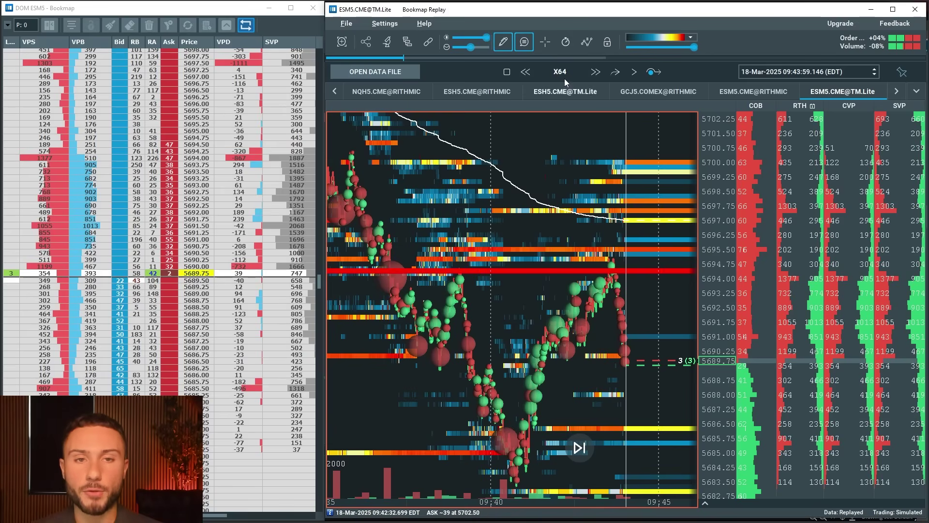
click(510, 45)
click(516, 66)
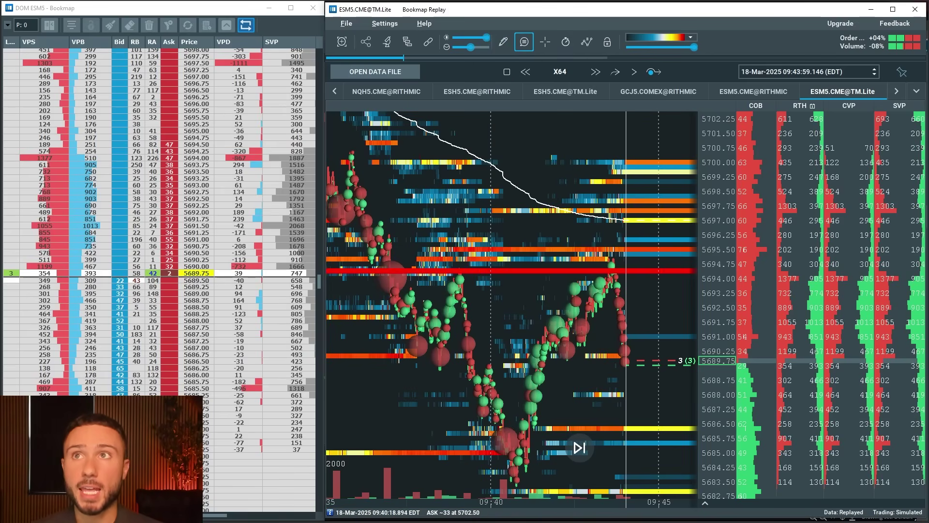
View the 9:44 AM short 5694 post and its enlarged chart image in Discord, and return to Bookmap.
key(alt+Tab)
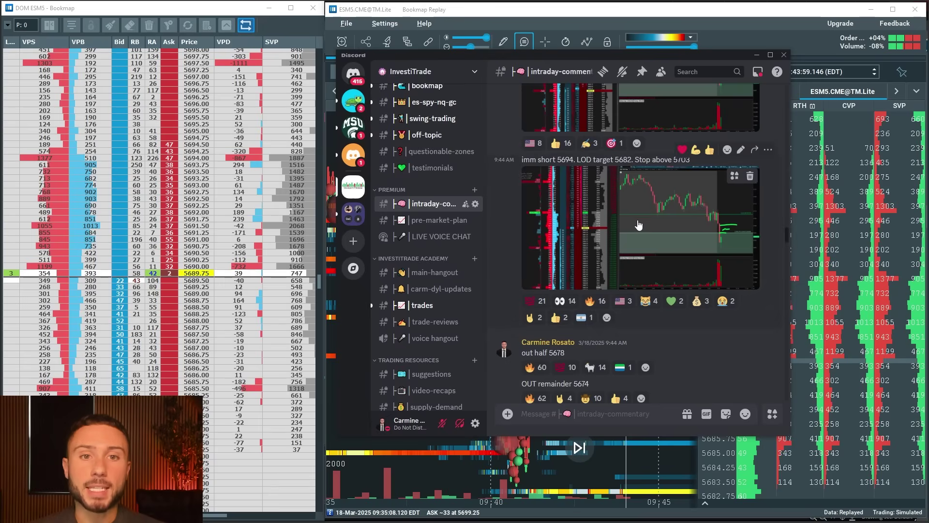
click(639, 222)
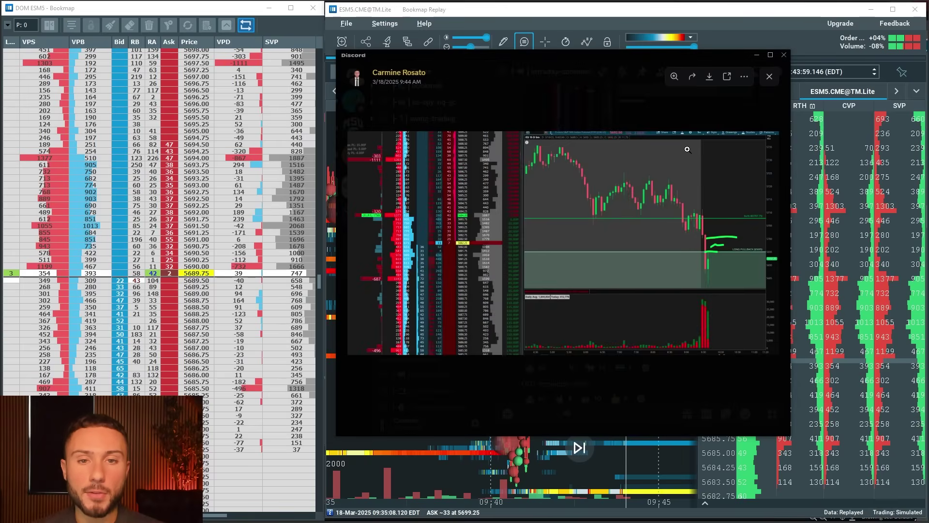
click(672, 103)
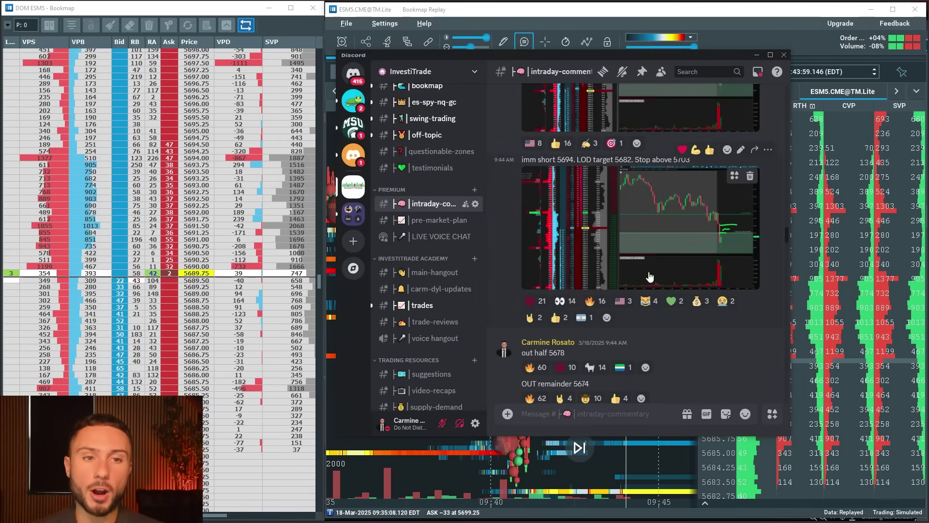
key(alt+Tab)
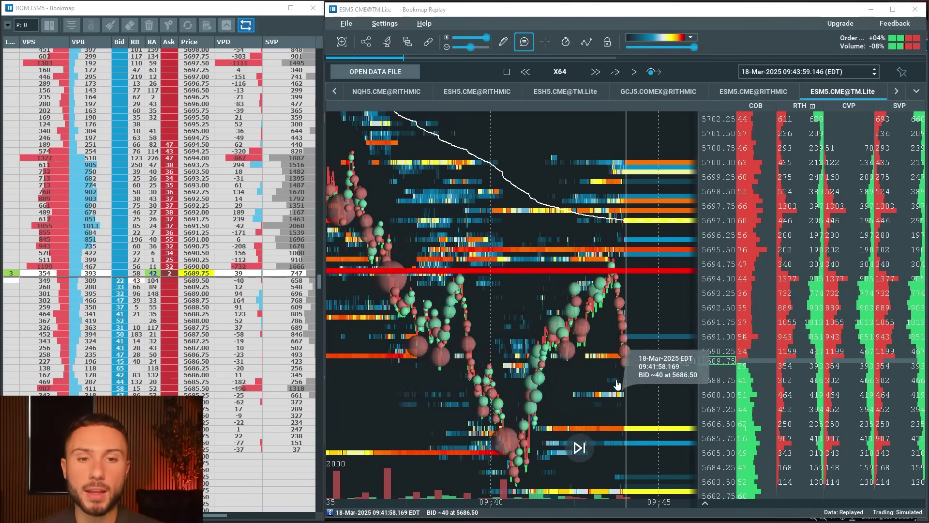
Resume the replay from about 09:43:59 and raise its speed to X256.
click(635, 72)
click(579, 447)
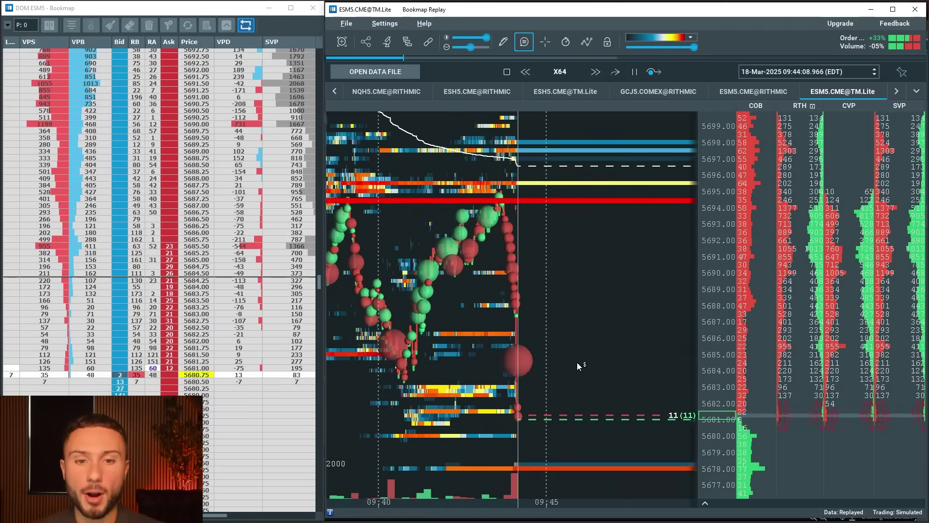
click(595, 72)
click(594, 72)
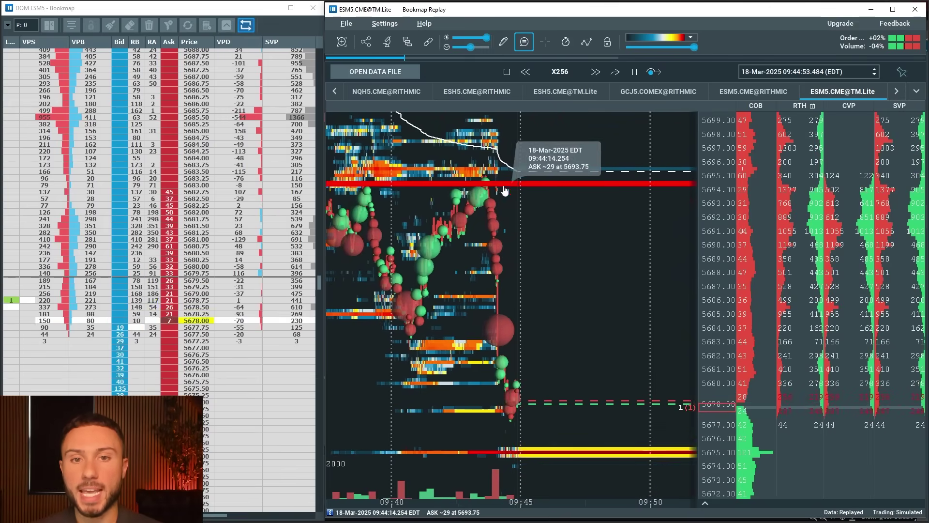
Follow the price decline from the 5694 level and pause the replay at about 09:45:55.
scroll(438, 167, down, 3)
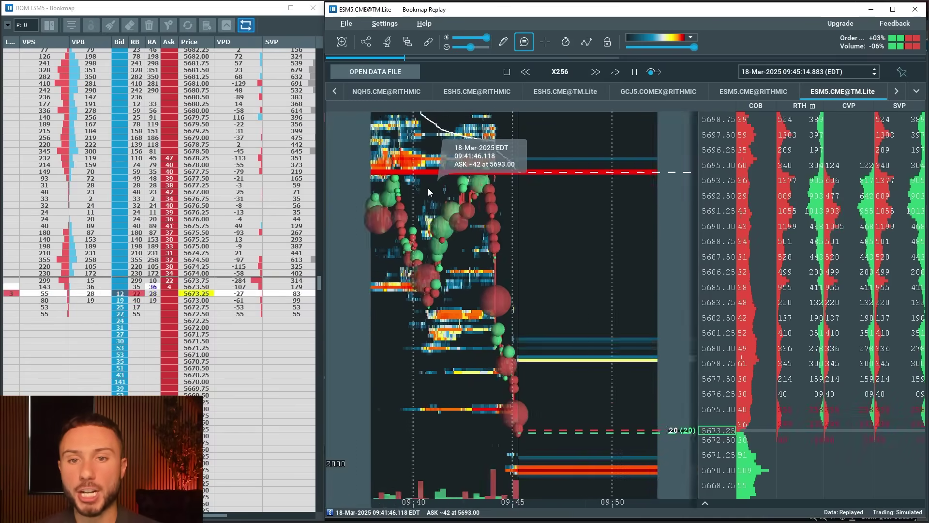
drag(449, 246, 513, 270)
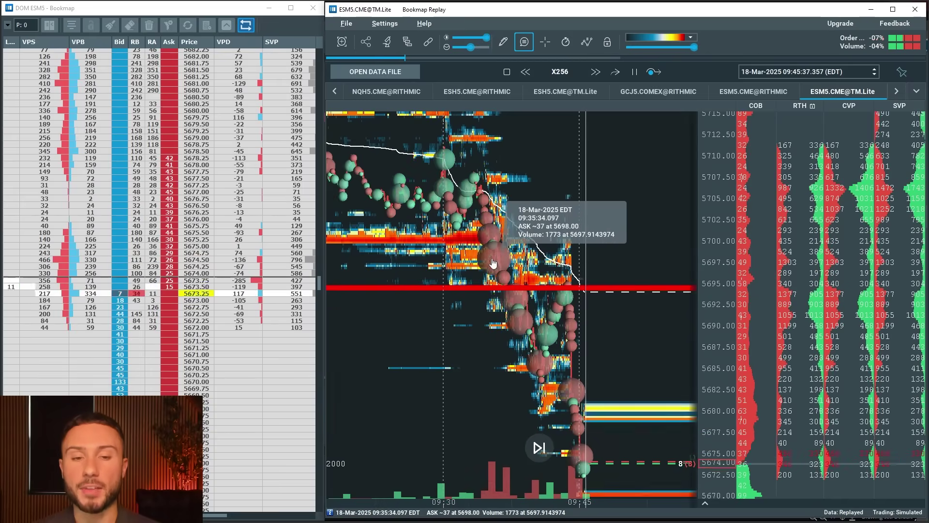
scroll(492, 264, up, 2)
click(634, 71)
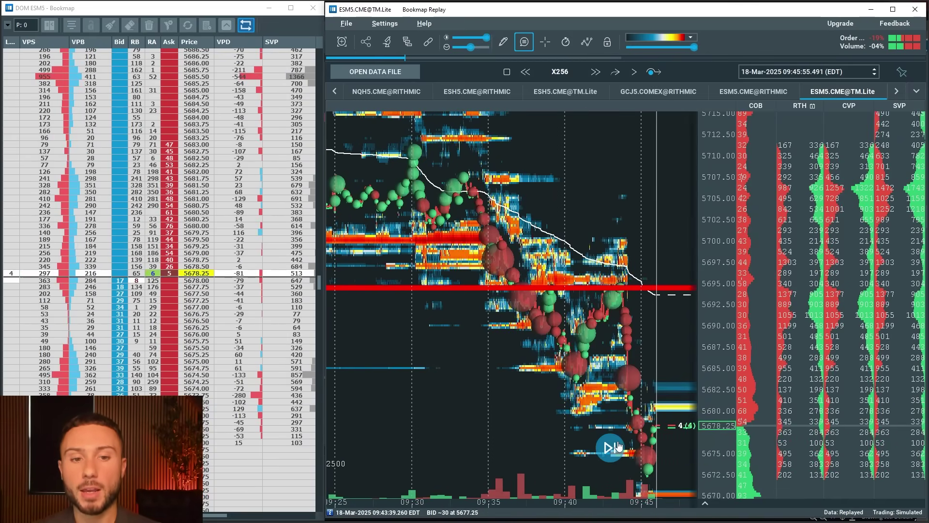
Examine the price action since 09:44 and the heatmap liquidity between 5679.00 and 5680.50.
scroll(548, 399, up, 3)
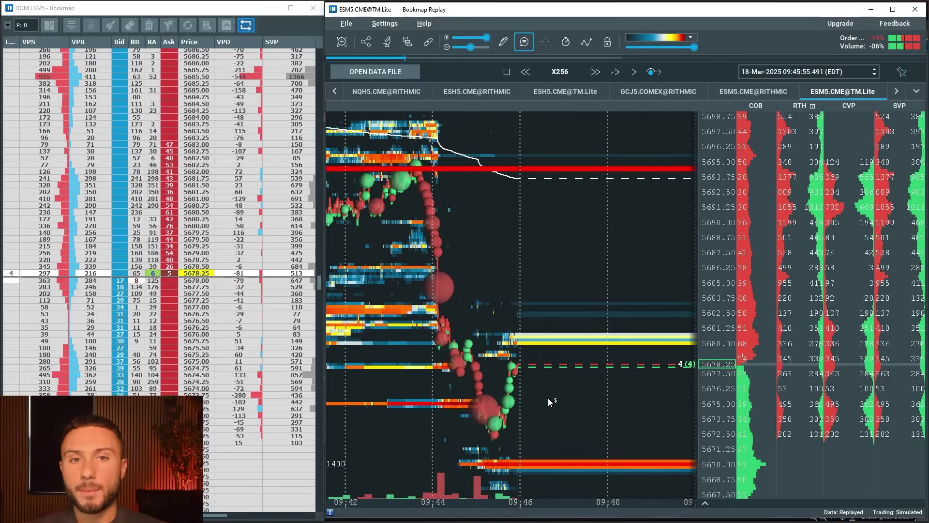
scroll(515, 304, up, 3)
scroll(516, 304, up, 4)
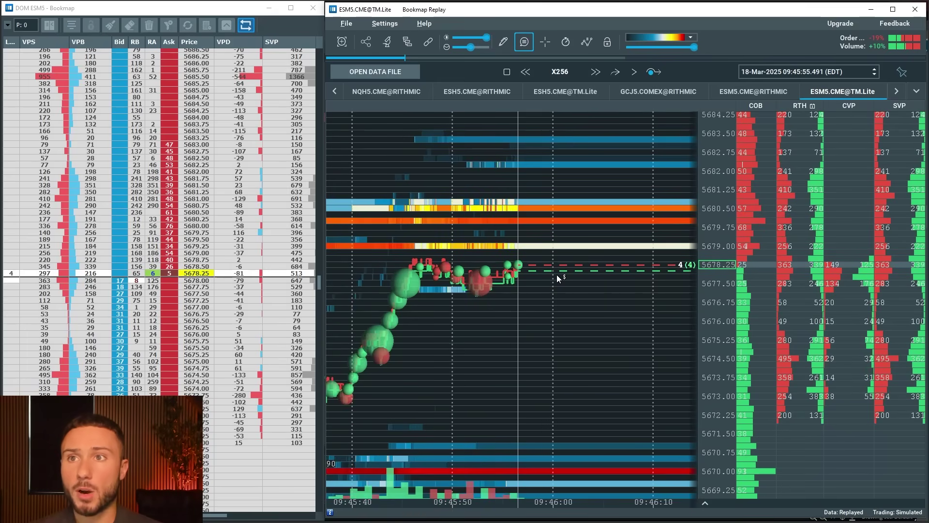
scroll(556, 276, down, 3)
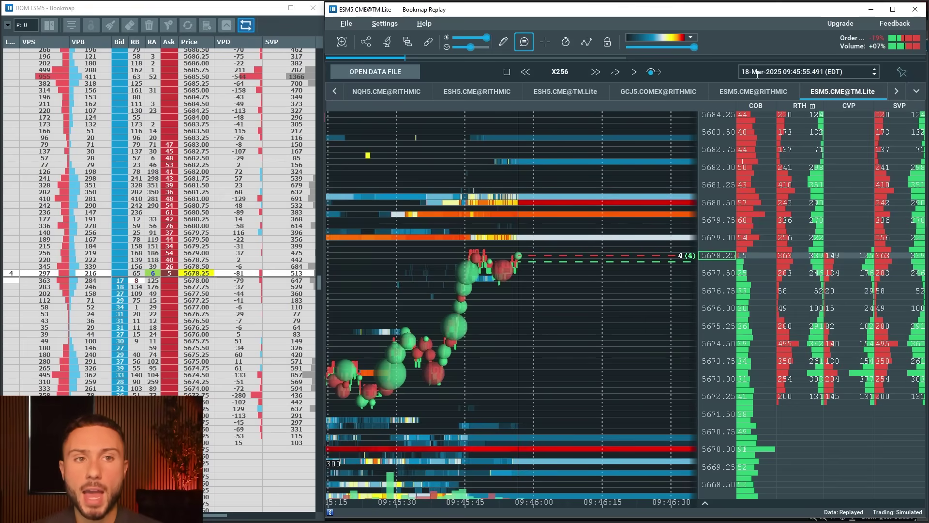
Show the recorded feed files available for replay, and close the list without loading one.
click(386, 72)
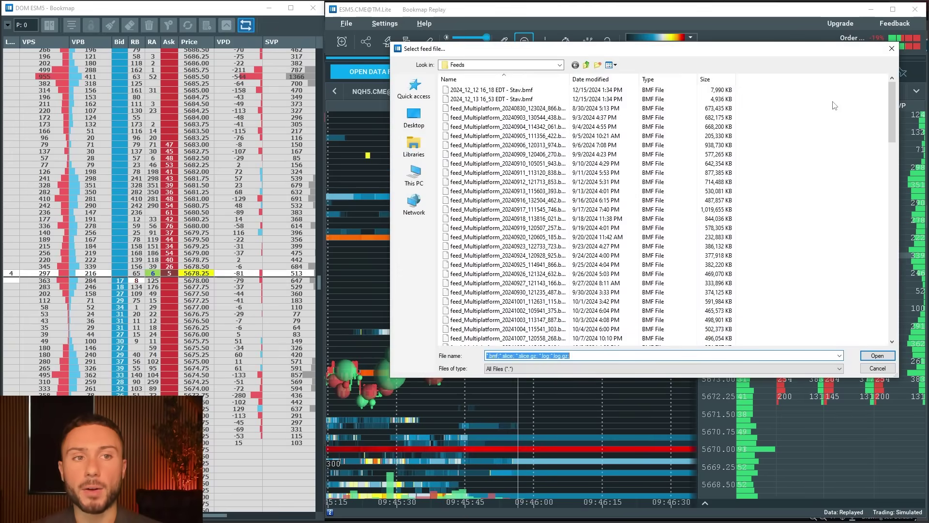
click(893, 49)
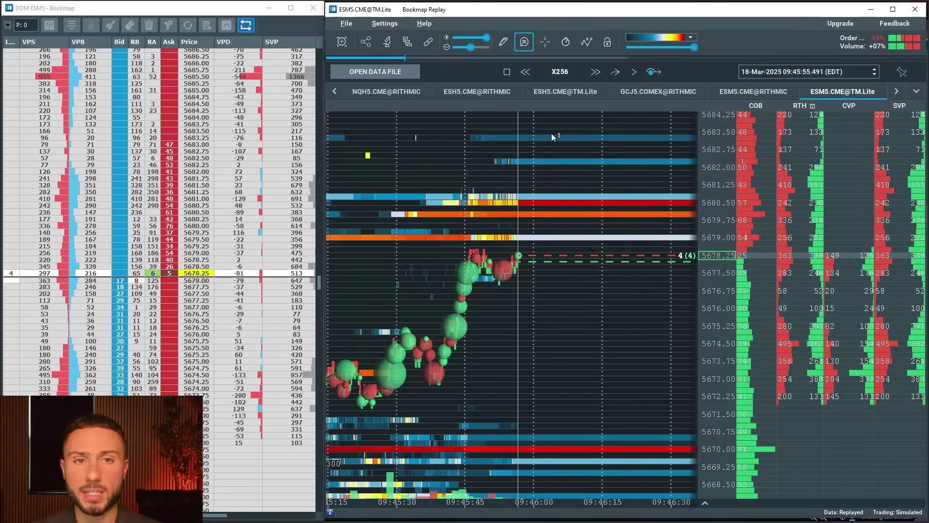
Resume the ESM5 replay from 09:45:55 and lower its speed to X1/8.
scroll(554, 137, up, 5)
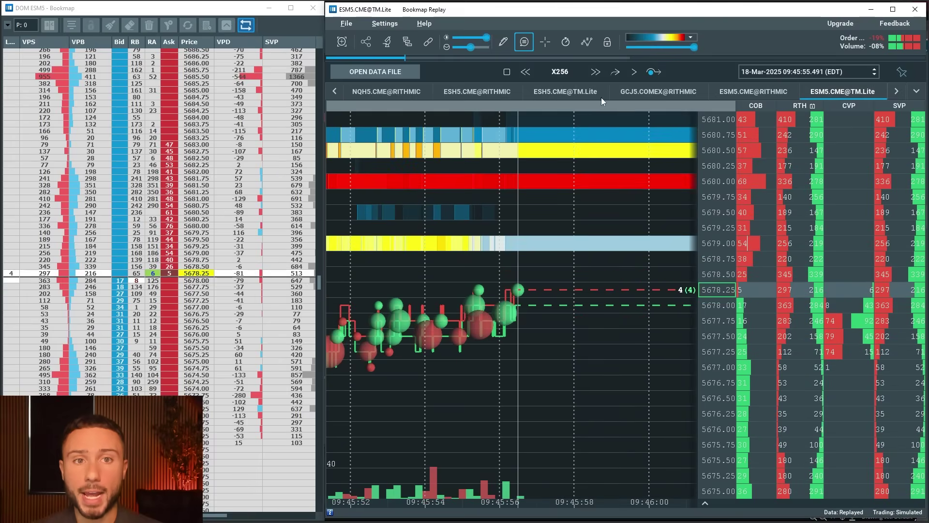
click(634, 72)
scroll(556, 200, down, 3)
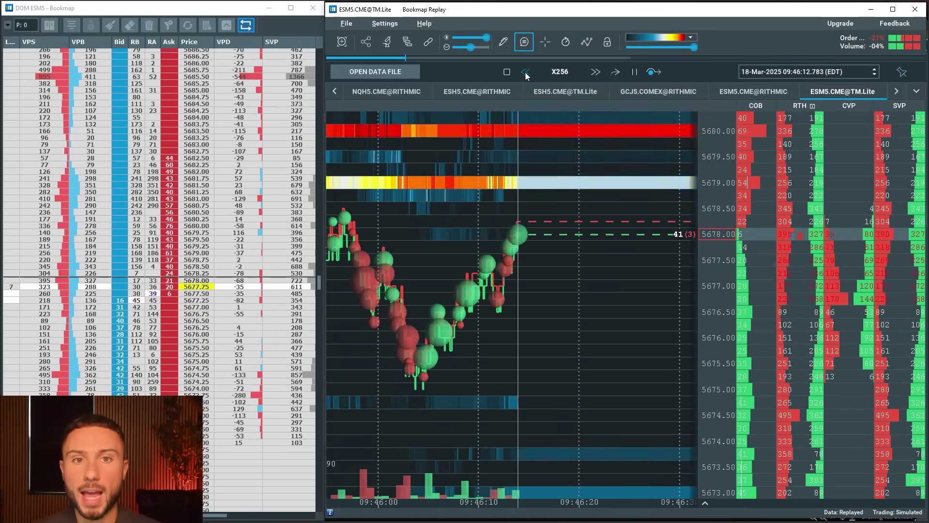
click(525, 71)
click(526, 71)
click(529, 72)
click(530, 71)
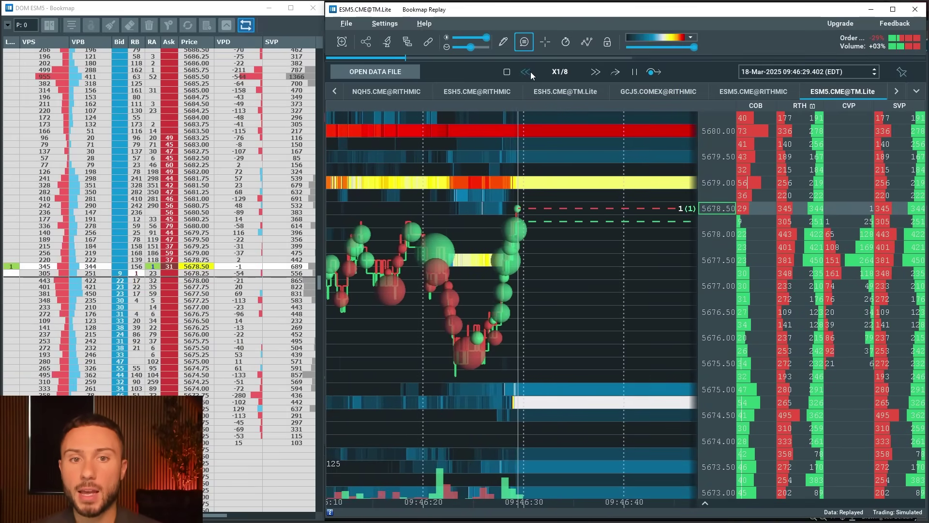
scroll(530, 233, down, 5)
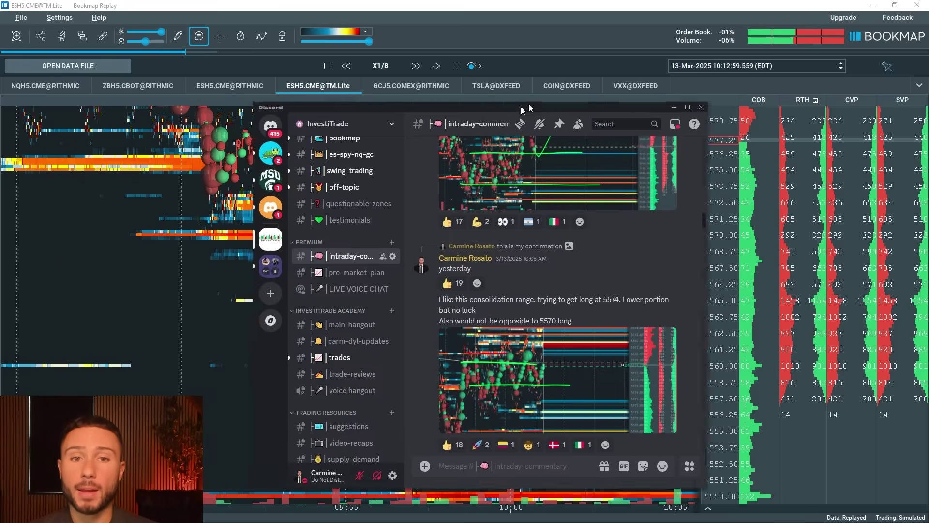
View the 10:05 AM post about longs at the 5565 structure in Discord and inspect its enlarged chart image.
drag(523, 107, 571, 83)
scroll(592, 263, up, 2)
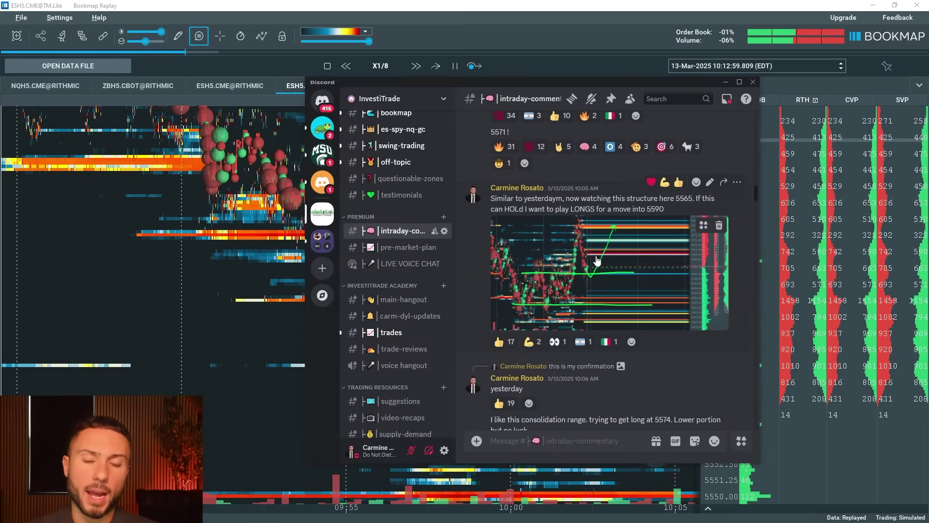
scroll(595, 259, up, 1)
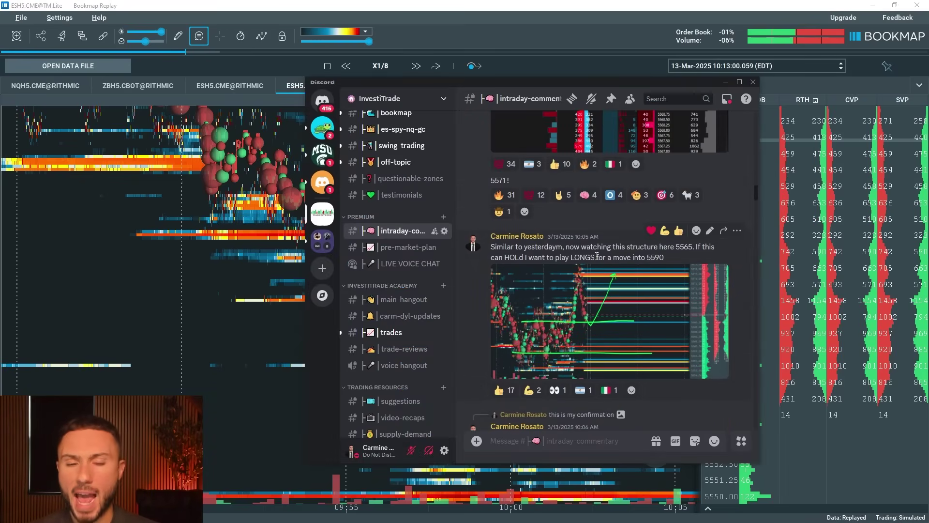
scroll(597, 256, down, 1)
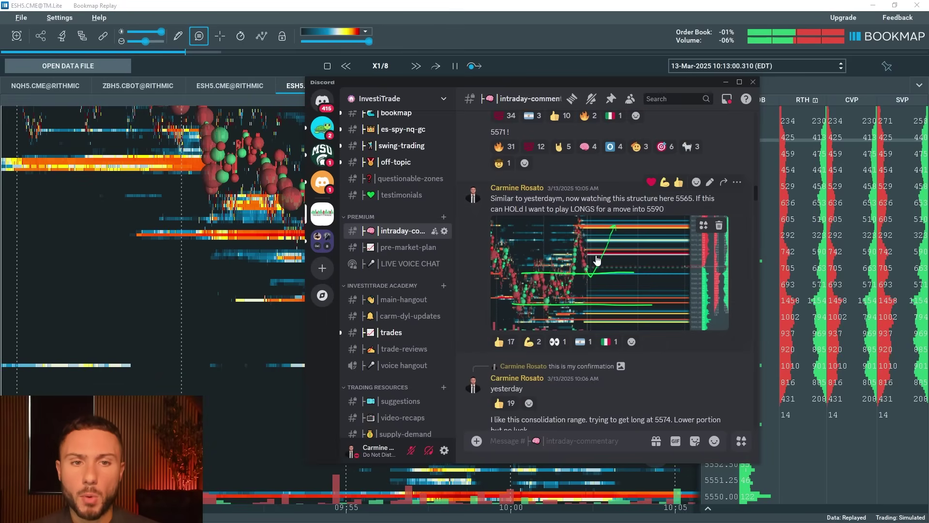
click(597, 259)
click(405, 288)
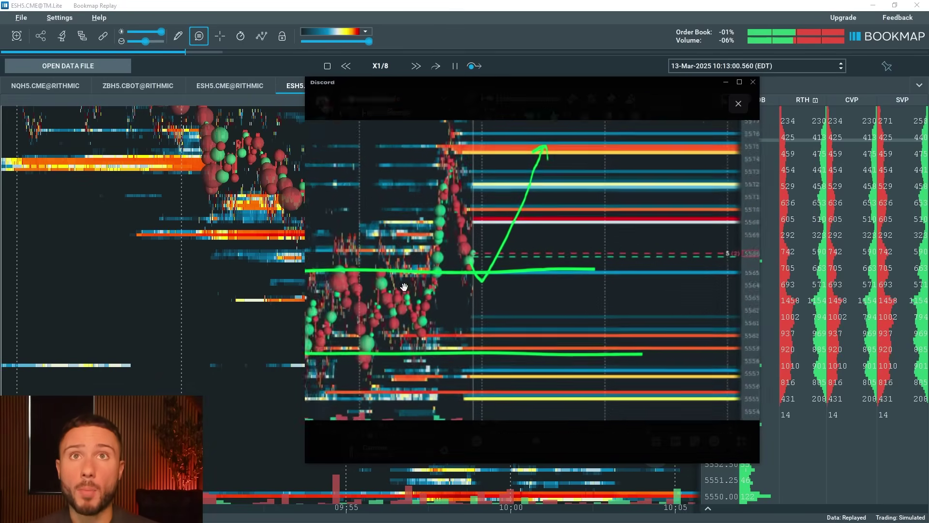
drag(446, 312, 652, 303)
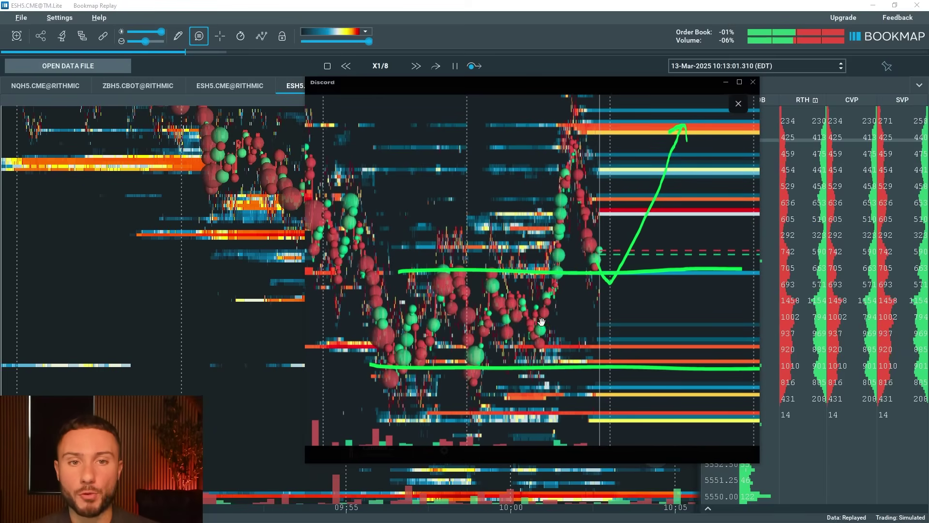
click(552, 182)
Compare the /ES 5-minute candlestick chart in thinkorswim with the enlarged 10:05 AM Discord chart image.
drag(571, 83, 0, 107)
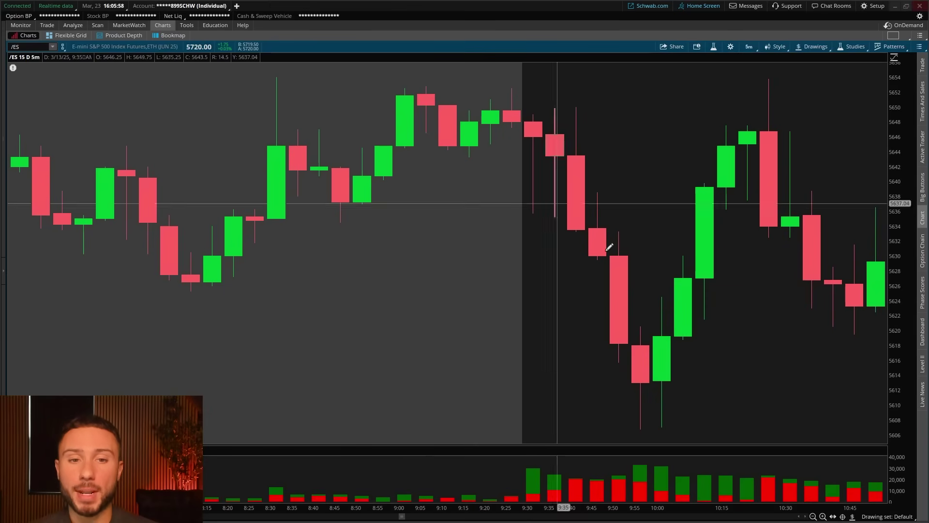
drag(253, 177, 886, 208)
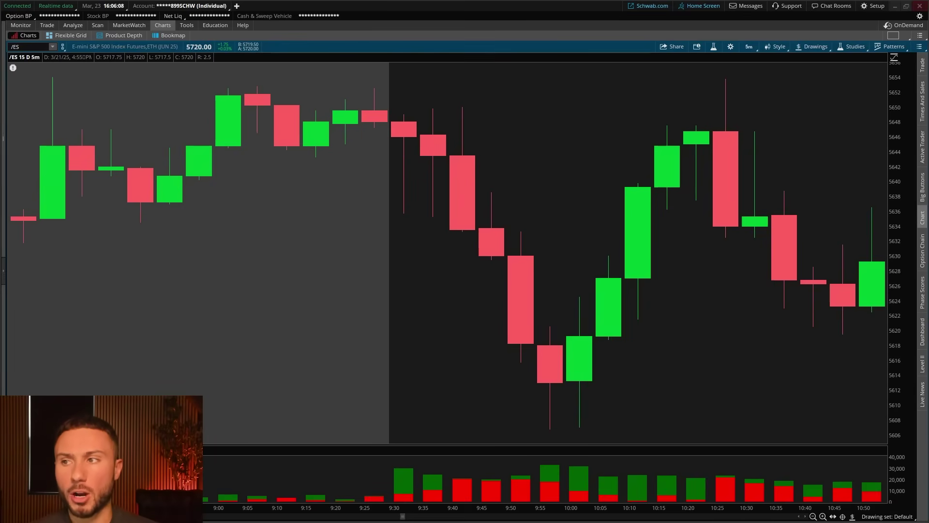
drag(0, 152, 589, 73)
click(702, 72)
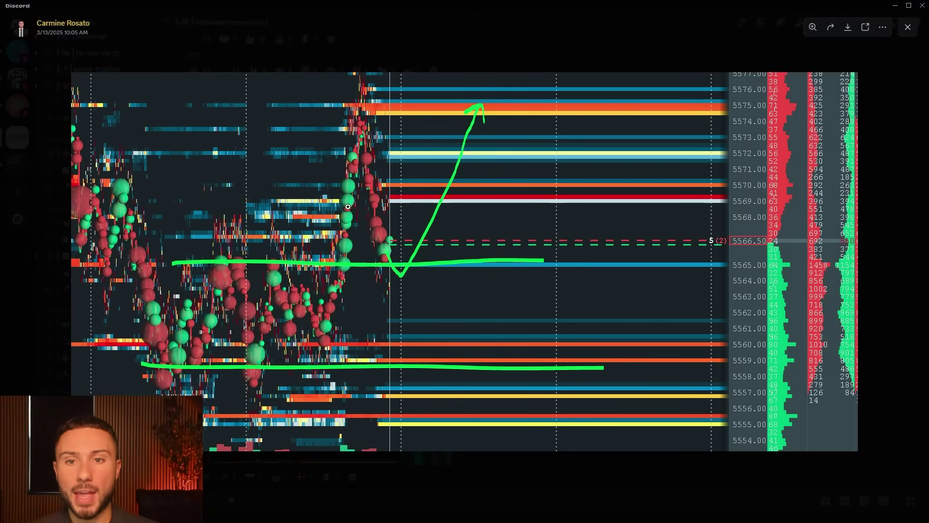
click(393, 44)
scroll(320, 186, down, 2)
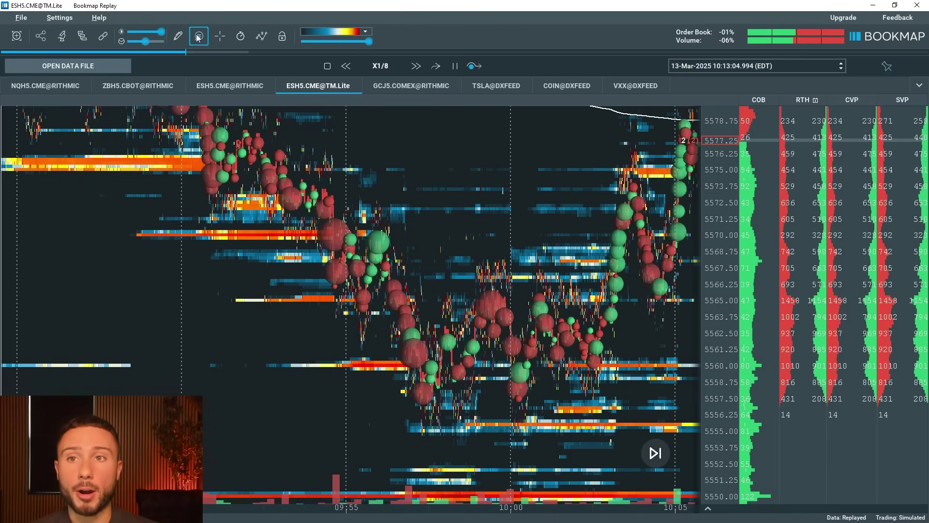
On the ESH5 chart in Bookmap, draw a rectangle from about 5556.75 to 5565.50 between 09:59 and 10:06, and set the drawing mode back to None.
click(182, 42)
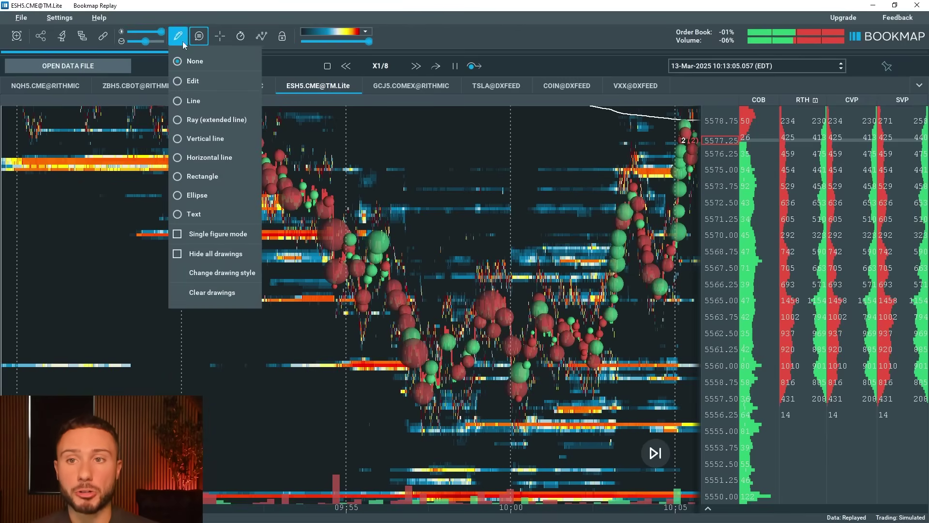
click(201, 177)
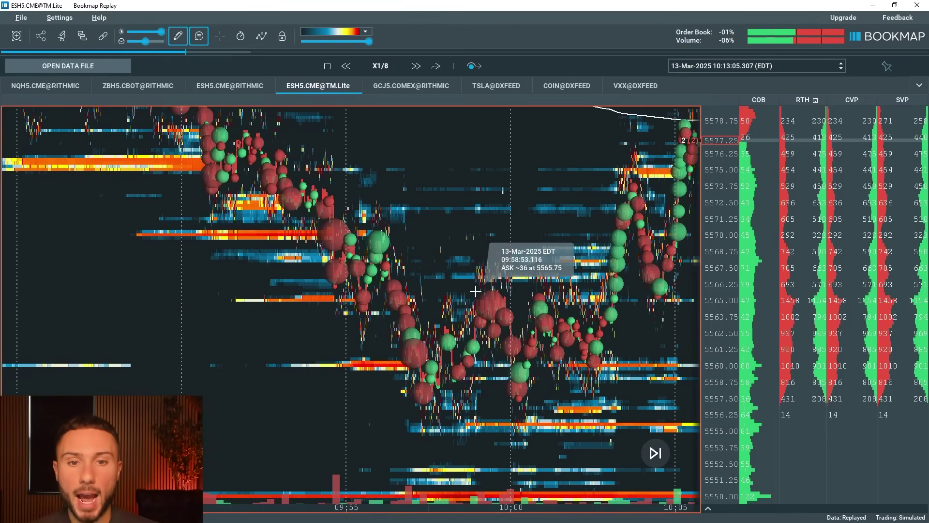
mouse_move(484, 294)
mouse_down()
mouse_move(628, 390)
mouse_move(699, 408)
mouse_up()
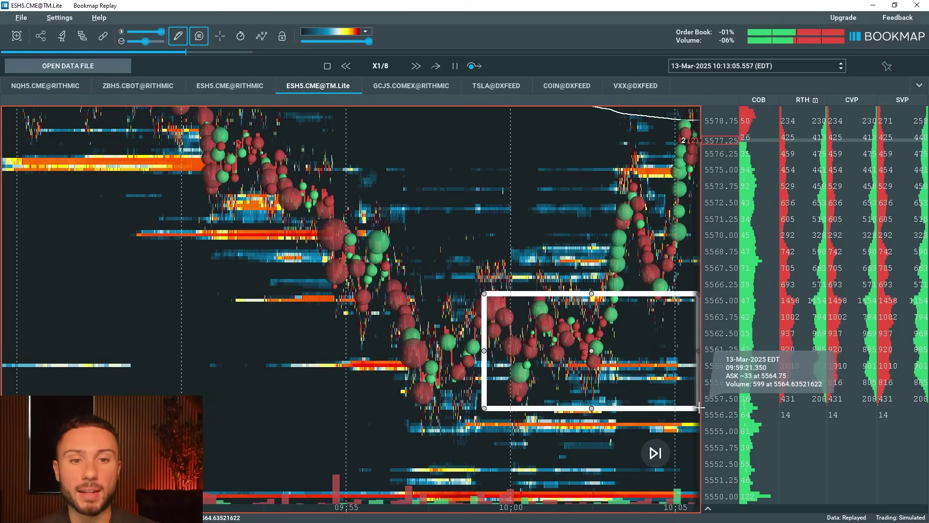
click(179, 36)
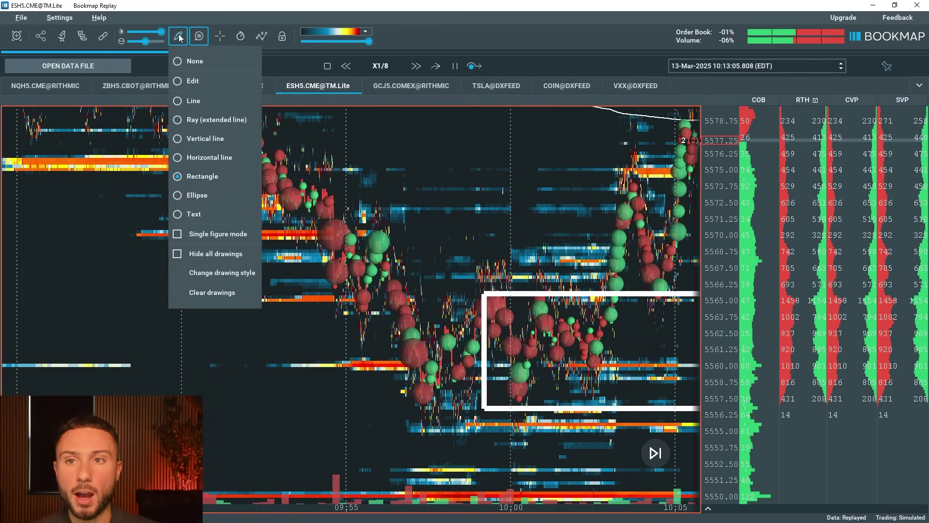
click(189, 61)
Examine the move out of the rectangle after 10:03 and the pullback to its upper edge.
scroll(410, 246, up, 2)
scroll(724, 280, up, 3)
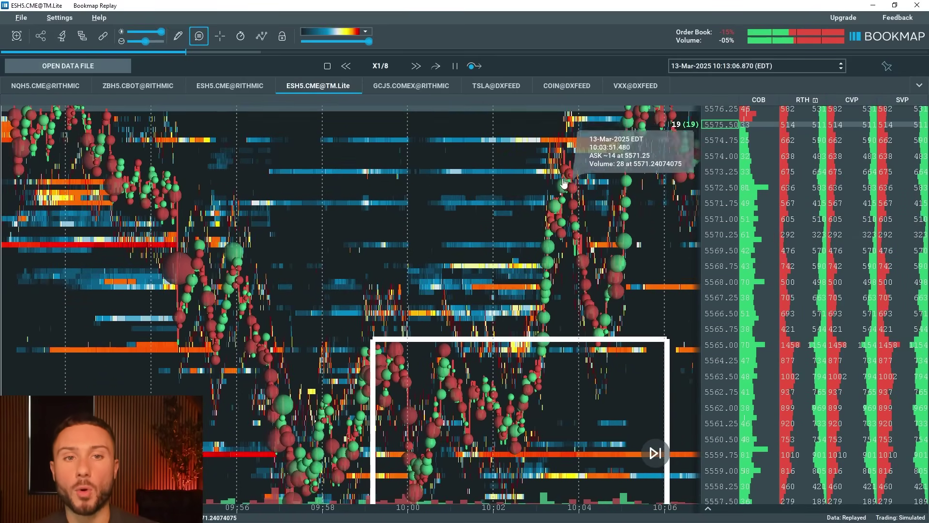
scroll(572, 164, up, 4)
drag(617, 218, 509, 228)
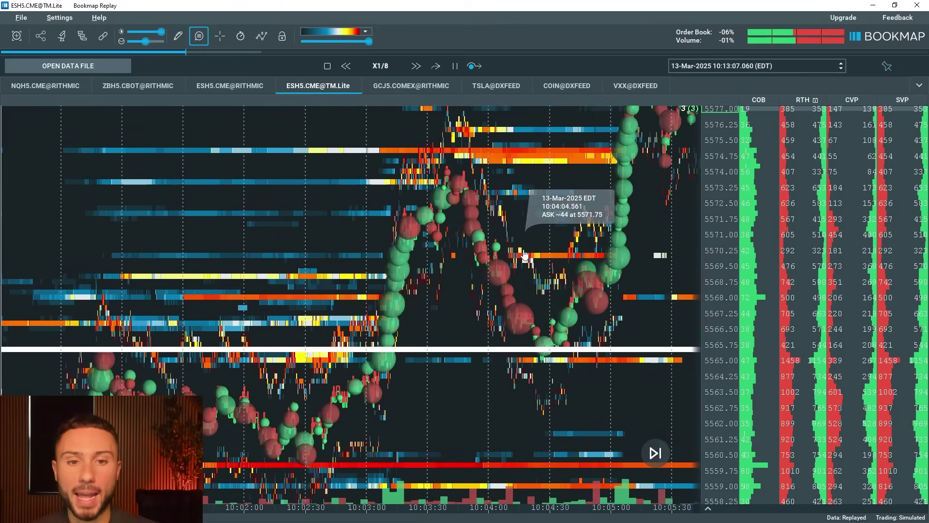
drag(553, 327, 567, 342)
Inspect the 5565.00 bid liquidity and the sell bubbles hitting it around 10:04:25.
scroll(567, 342, up, 4)
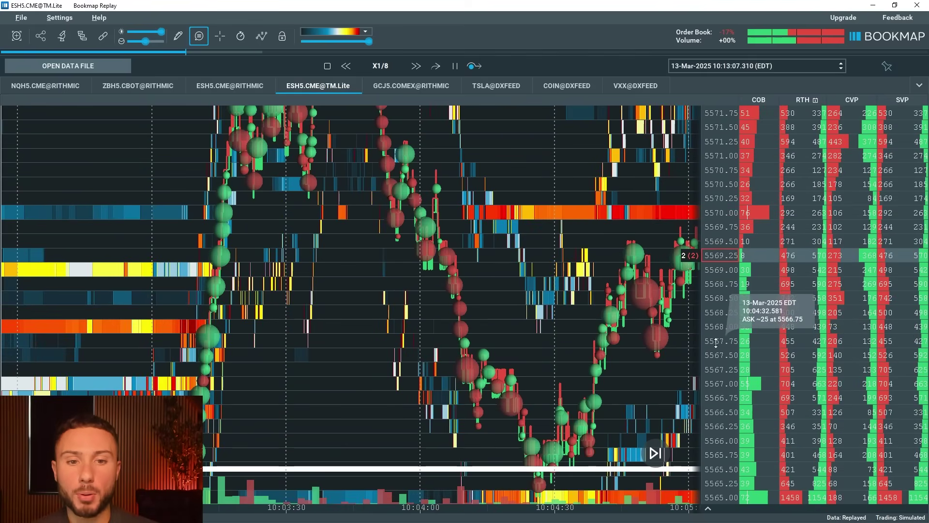
drag(559, 289, 560, 188)
scroll(556, 301, up, 4)
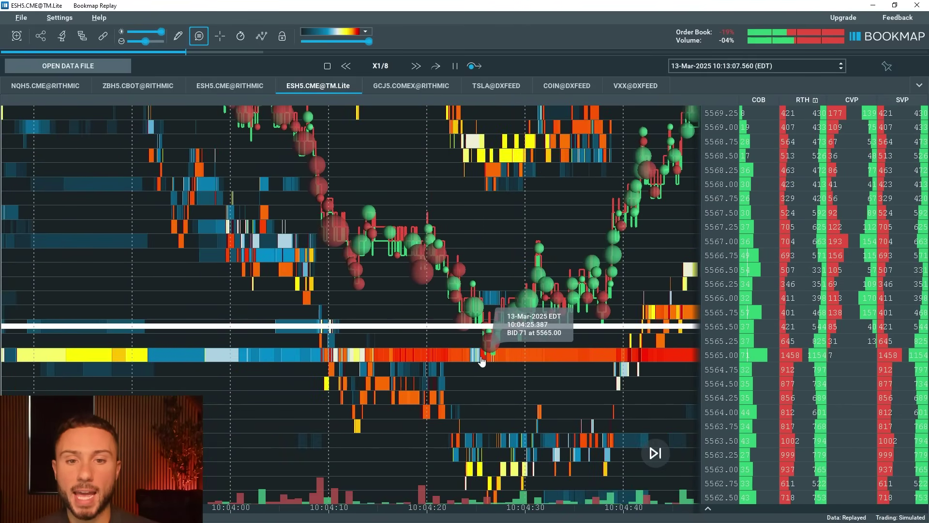
scroll(482, 361, up, 1)
scroll(489, 357, up, 4)
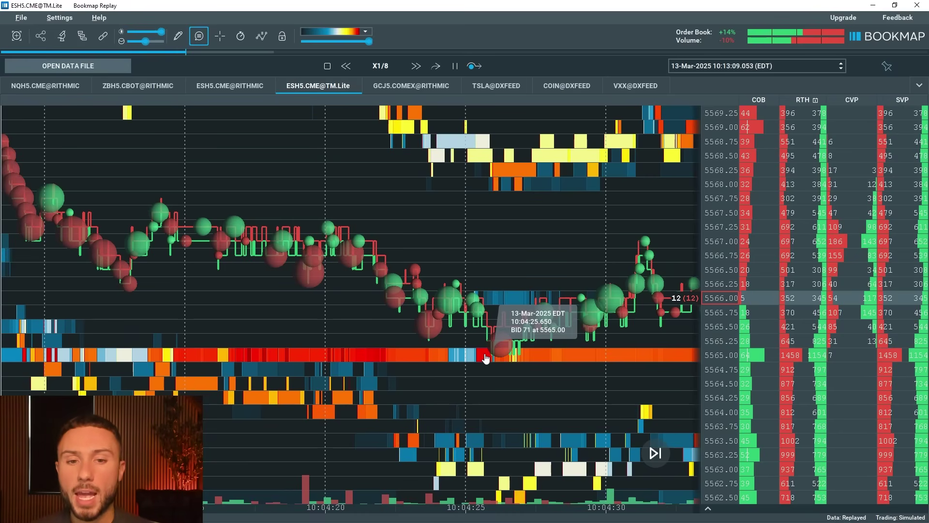
scroll(486, 358, up, 3)
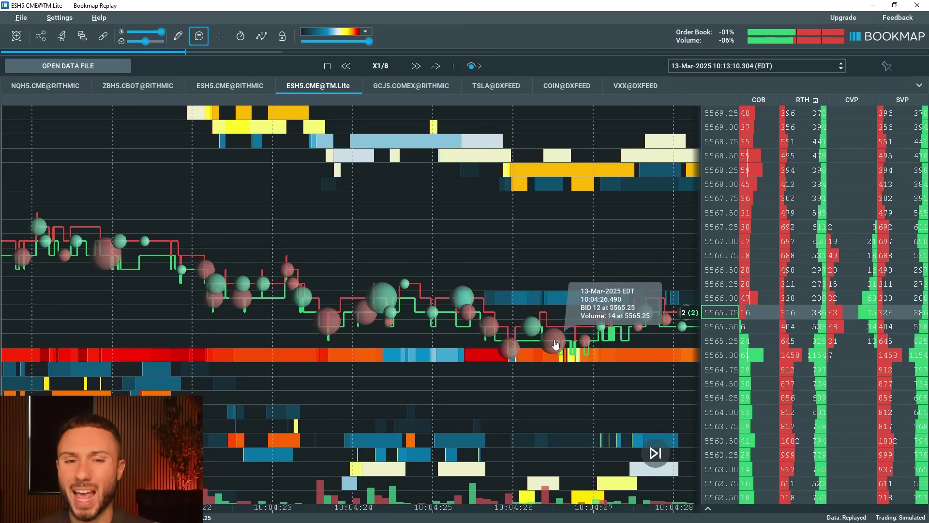
Examine the reaction after the 5565.00 retest, up to the sell bubbles near 5567.75 at 10:04:52.
scroll(555, 344, down, 5)
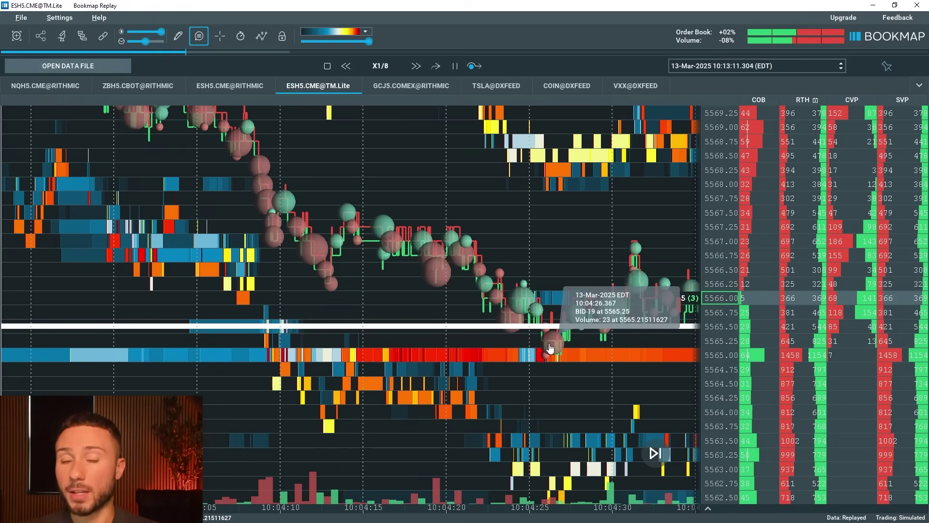
scroll(551, 348, down, 4)
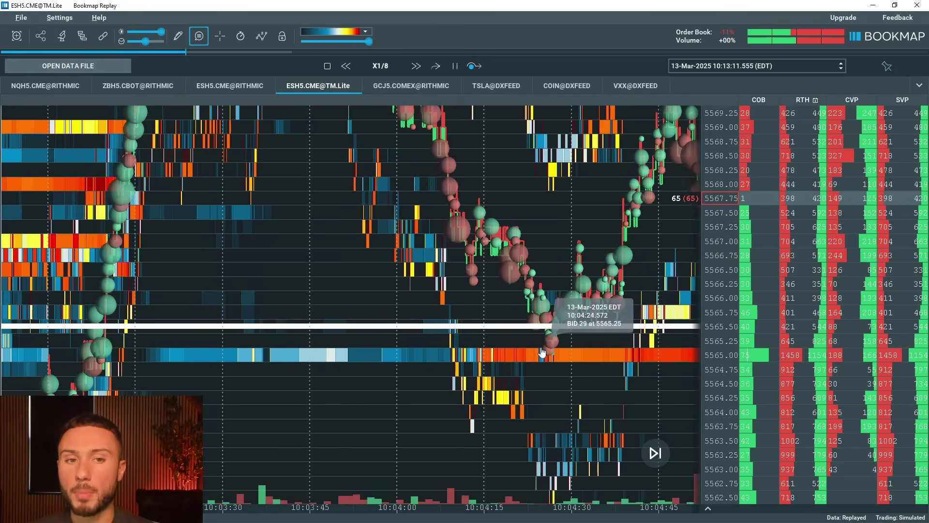
drag(596, 296, 574, 310)
scroll(710, 225, down, 1)
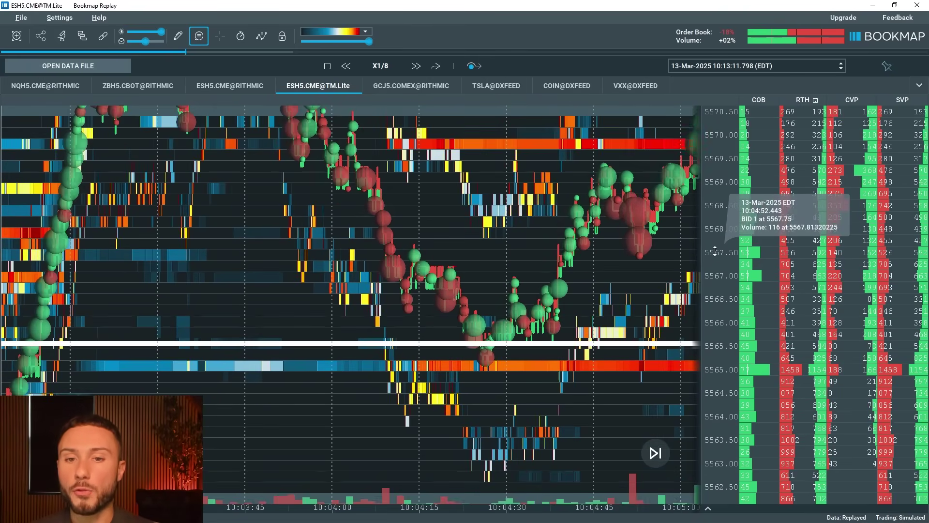
scroll(479, 343, down, 1)
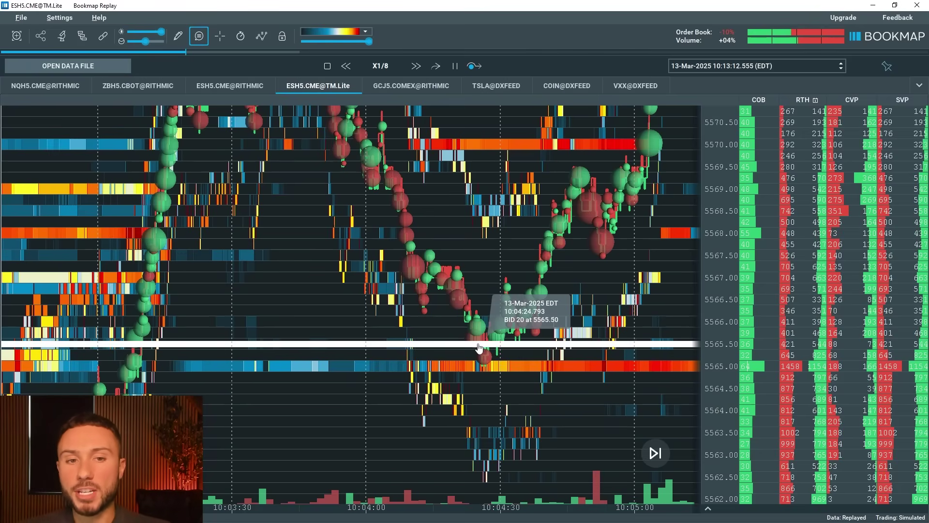
scroll(730, 273, down, 2)
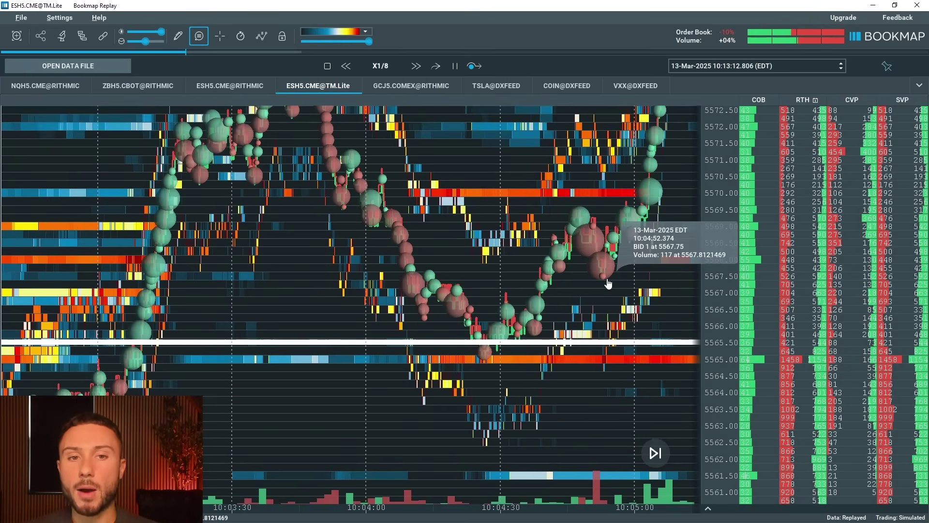
Examine the ESH5 price action after the rectangle retest, up to the VWAP line near 5578.50.
scroll(609, 283, down, 3)
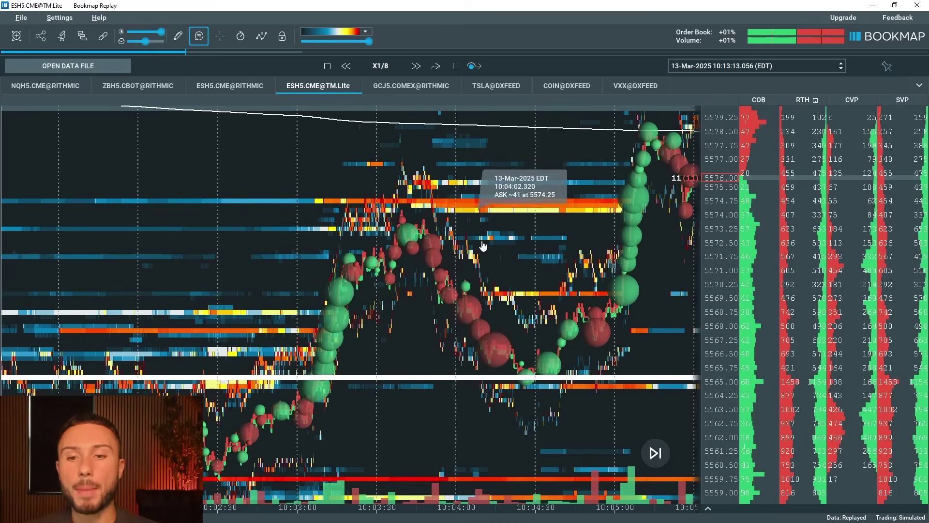
scroll(483, 246, down, 3)
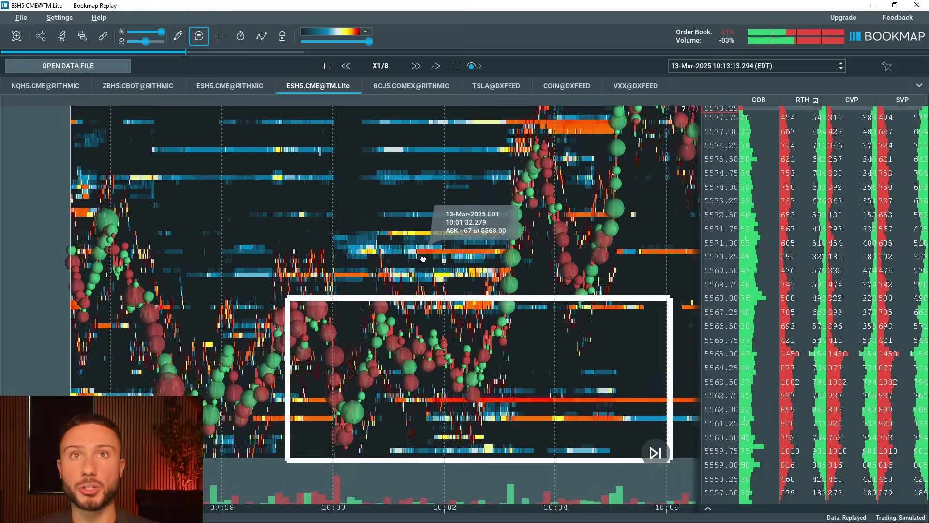
drag(586, 263, 525, 436)
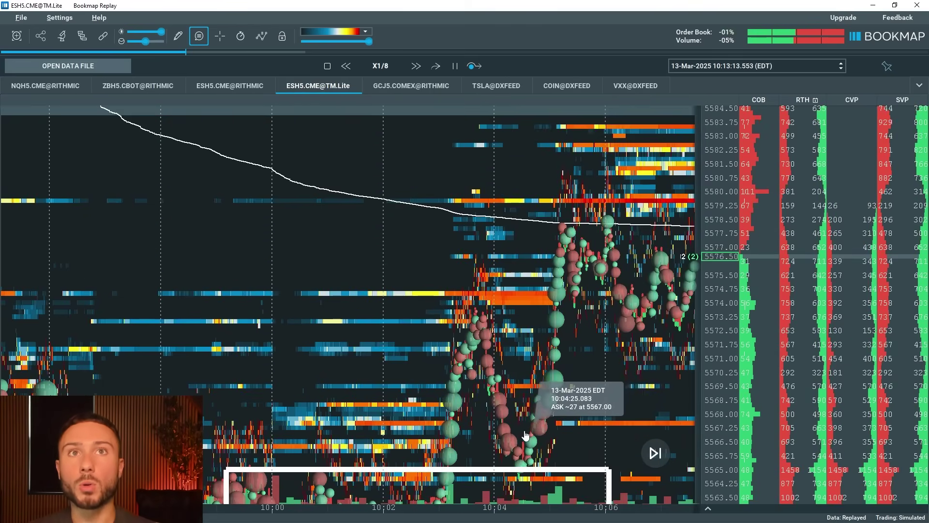
drag(614, 303, 444, 310)
scroll(473, 306, down, 3)
drag(425, 367, 514, 318)
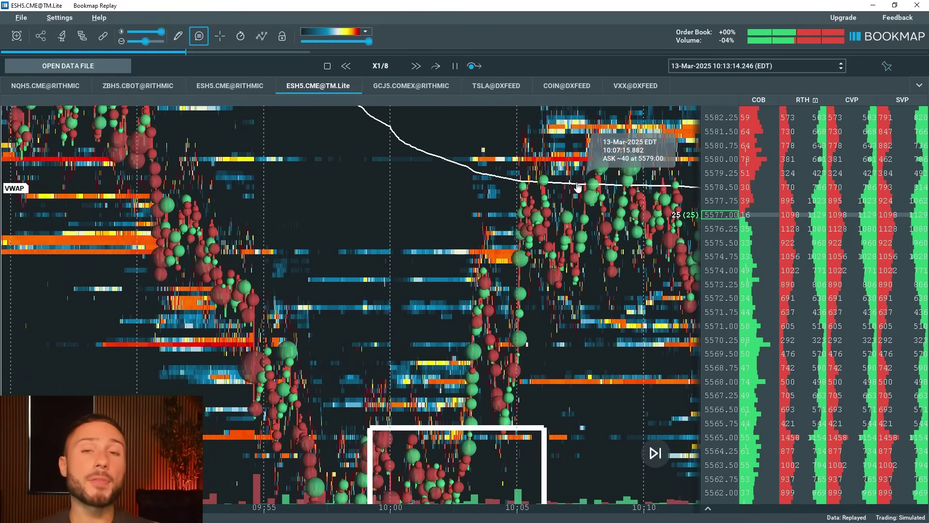